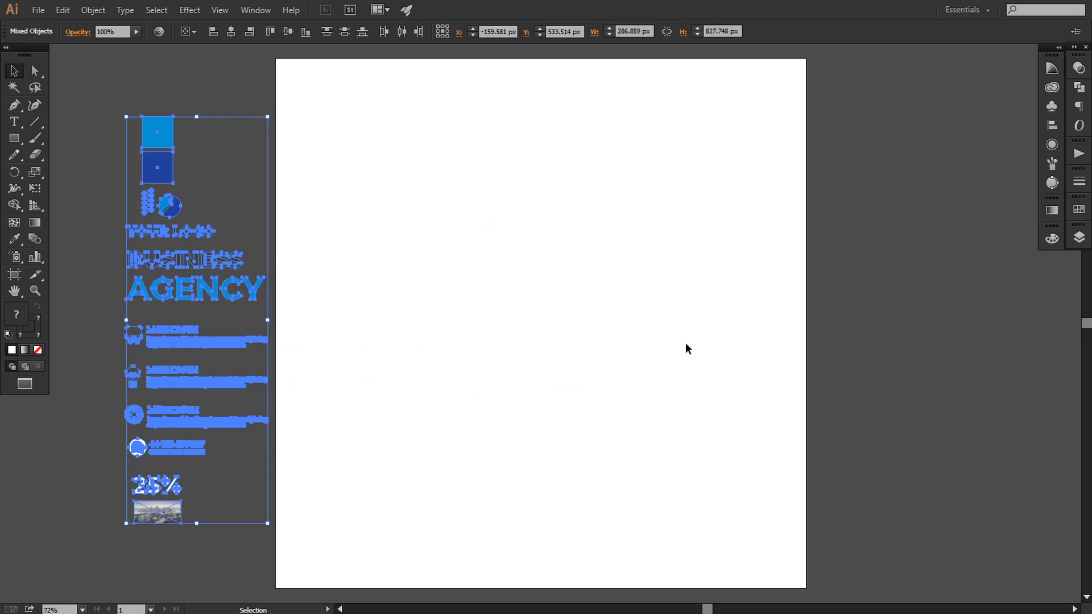
Step: Draw a rectangle about 433 × 753 px hanging from the artboard's top edge in its right half
{"action": "left_click_drag", "start_coordinate": [673, 342], "coordinate": [694, 343]}
{"action": "left_click", "coordinate": [877, 366]}
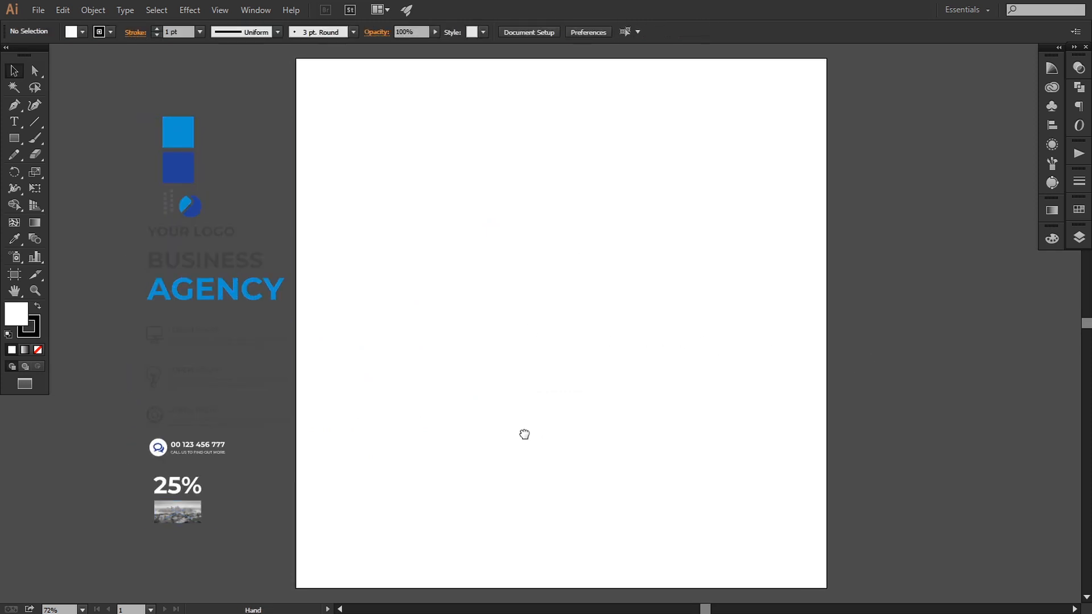
{"action": "left_click_drag", "start_coordinate": [522, 441], "coordinate": [527, 438]}
{"action": "left_click", "coordinate": [15, 138]}
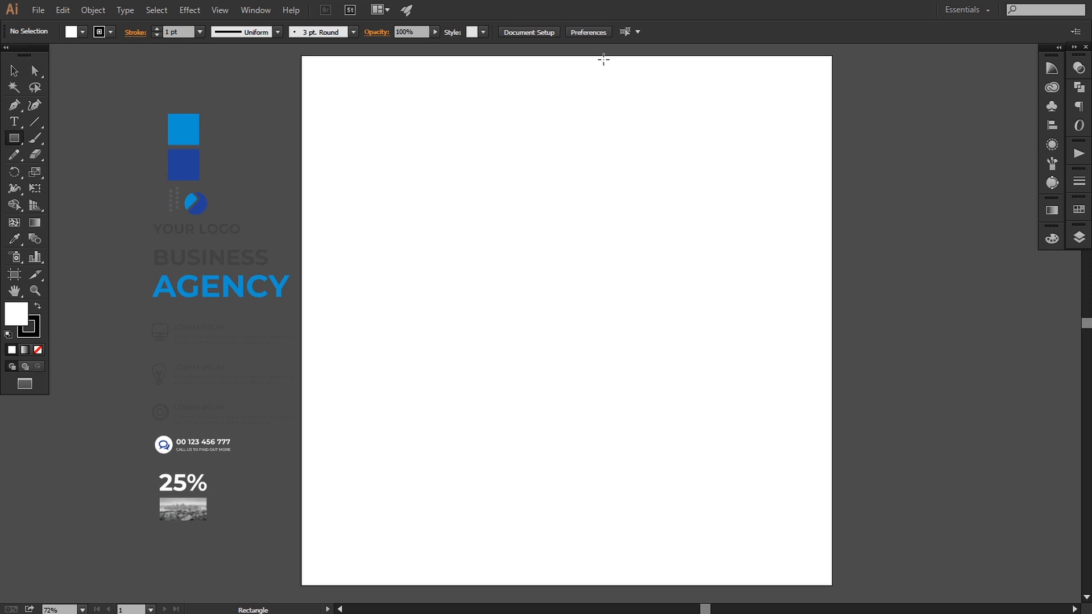
{"action": "mouse_move", "coordinate": [603, 55]}
{"action": "left_mouse_down"}
{"action": "mouse_move", "coordinate": [613, 233]}
{"action": "mouse_move", "coordinate": [775, 351]}
{"action": "mouse_move", "coordinate": [816, 425]}
{"action": "left_mouse_up"}
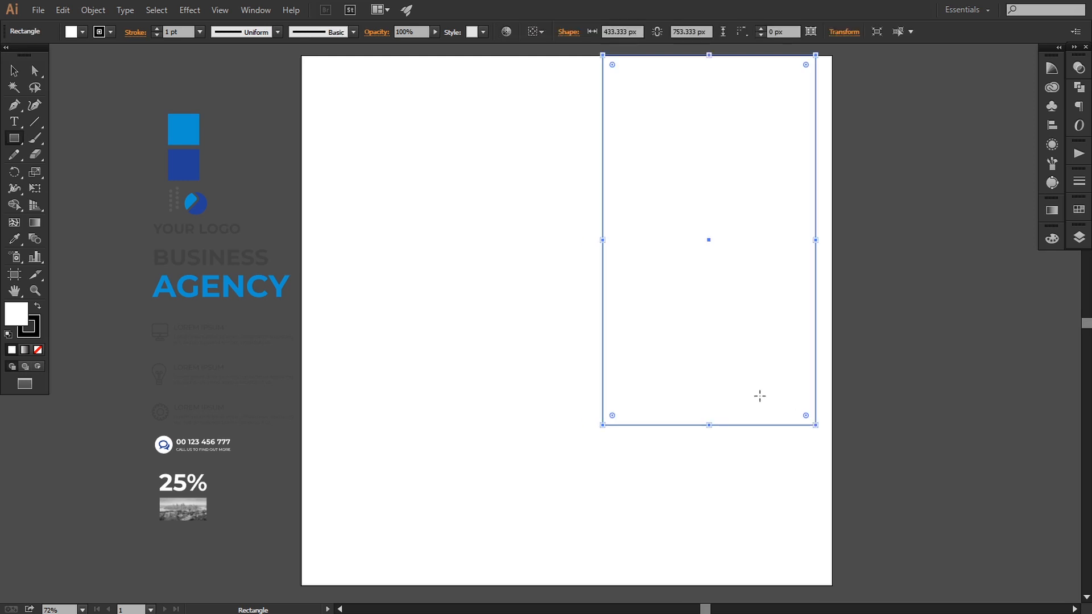
Step: Slant the rectangle's bottom edge by raising its lower-right anchor point to about Y 544 px
{"action": "left_click", "coordinate": [14, 71]}
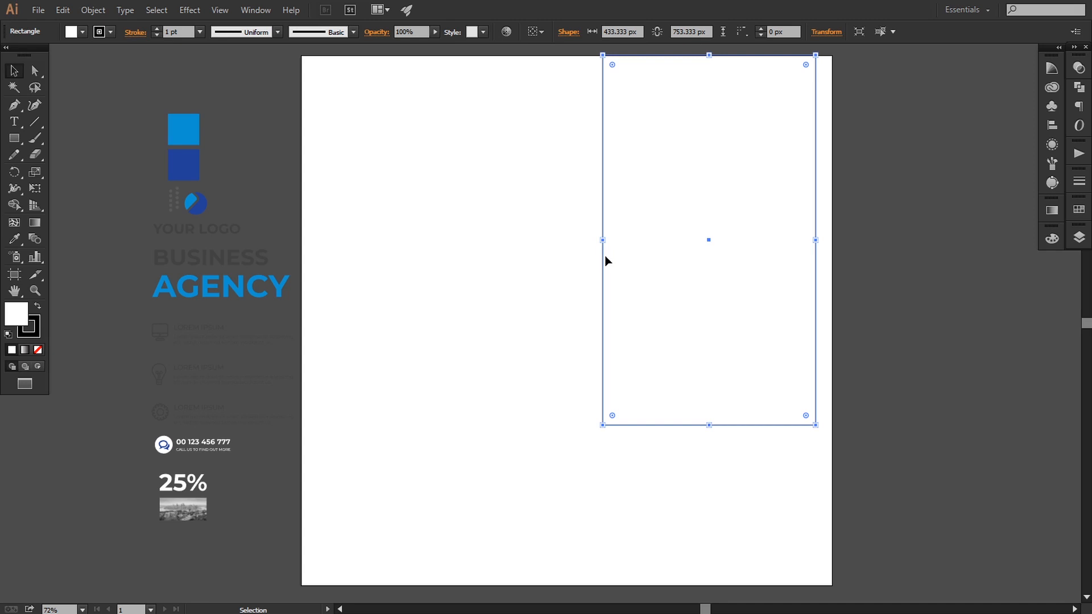
{"action": "left_click", "coordinate": [34, 70]}
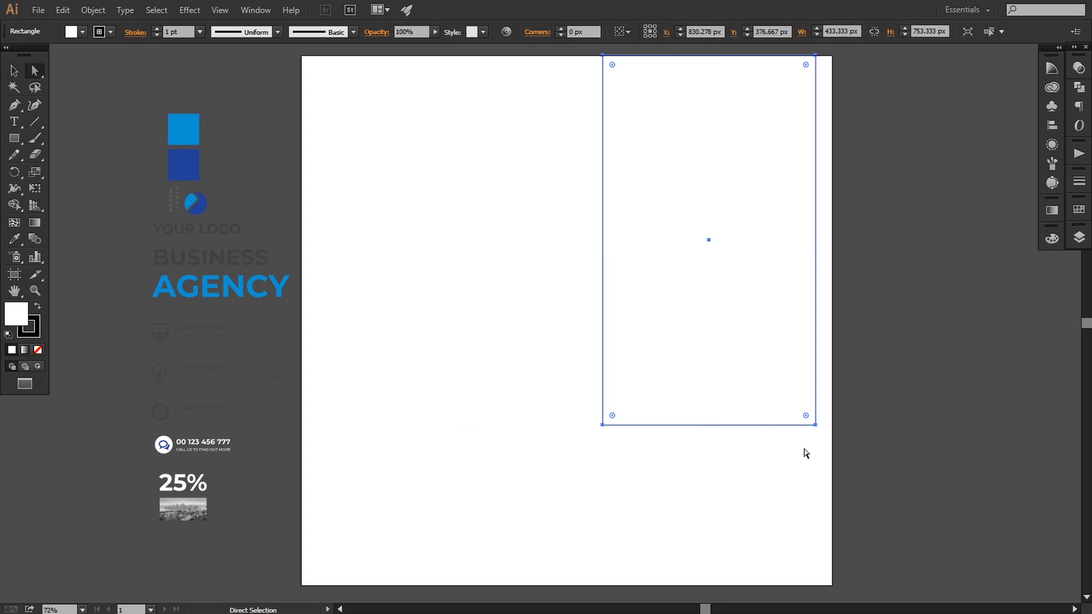
{"action": "left_click_drag", "start_coordinate": [815, 425], "coordinate": [807, 326]}
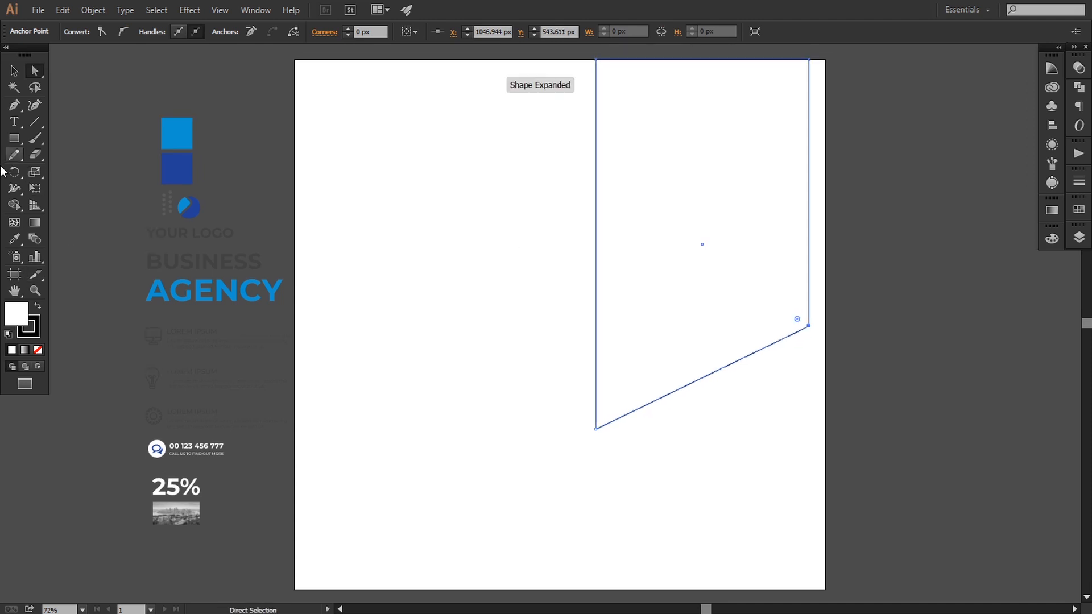
Step: Reposition the slanted shape vertically at about Y 364 px, with its top edge slightly above the artboard
{"action": "left_click", "coordinate": [13, 71]}
{"action": "left_click_drag", "start_coordinate": [596, 280], "coordinate": [591, 245]}
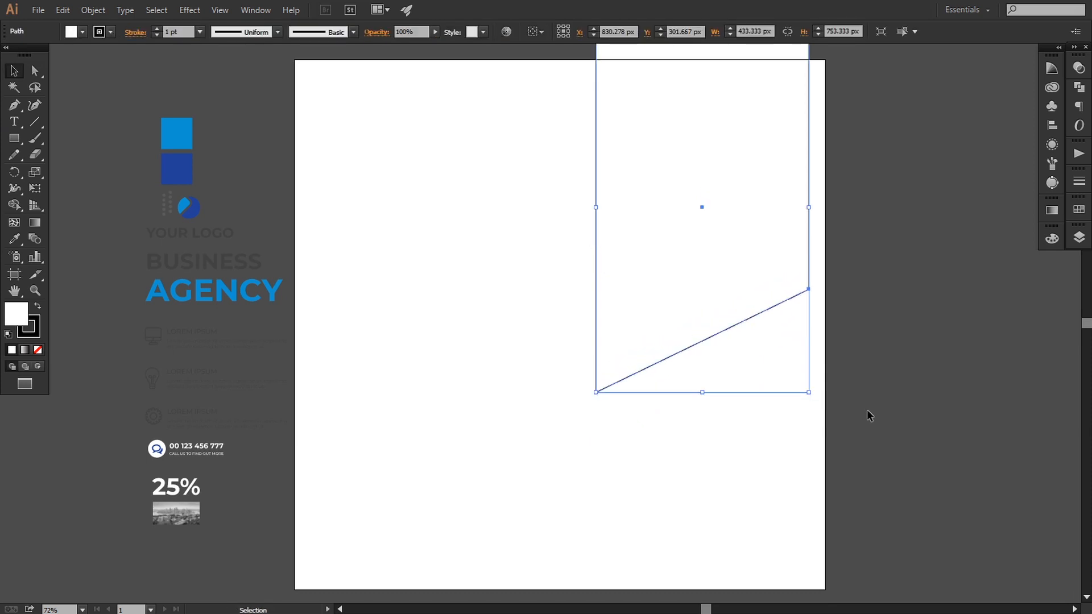
{"action": "key", "text": "Down"}
{"action": "key", "text": "Down"}
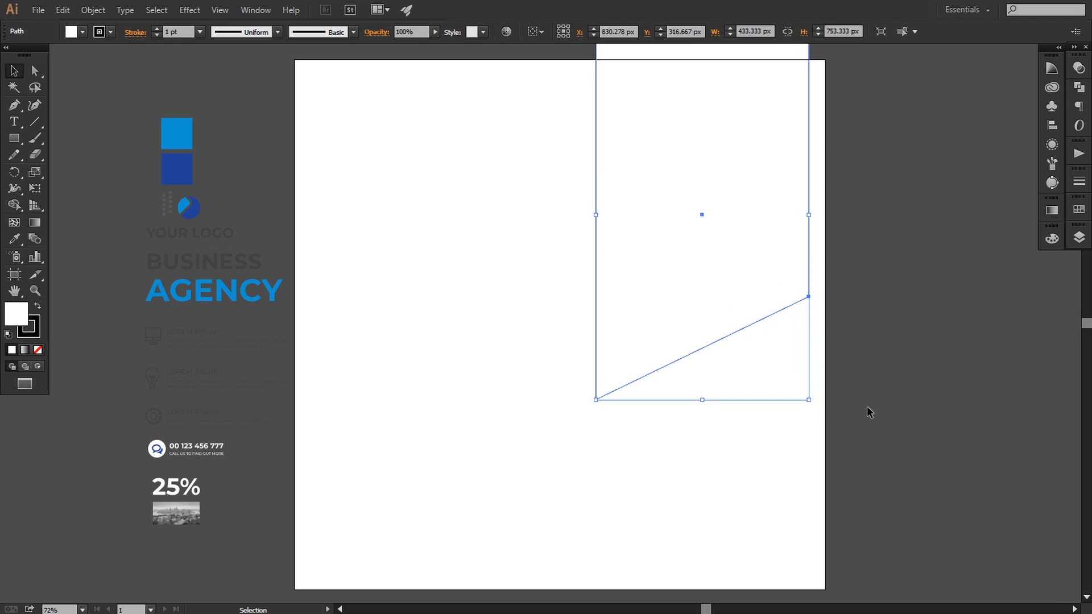
{"action": "key", "text": "Down"}
{"action": "key", "text": "Down"}
{"action": "key", "text": "Down"}
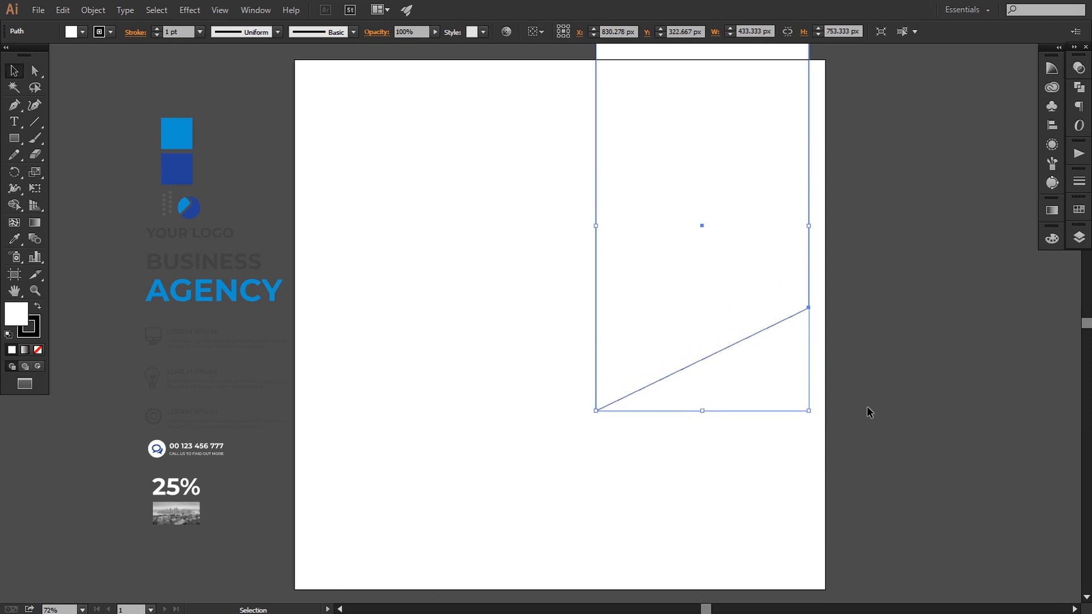
{"action": "key", "text": "Down"}
{"action": "key", "text": "Down"}
{"action": "key", "text": "Down"}
{"action": "key", "text": "Down"}
{"action": "key", "text": "Down"}
{"action": "key", "text": "Down"}
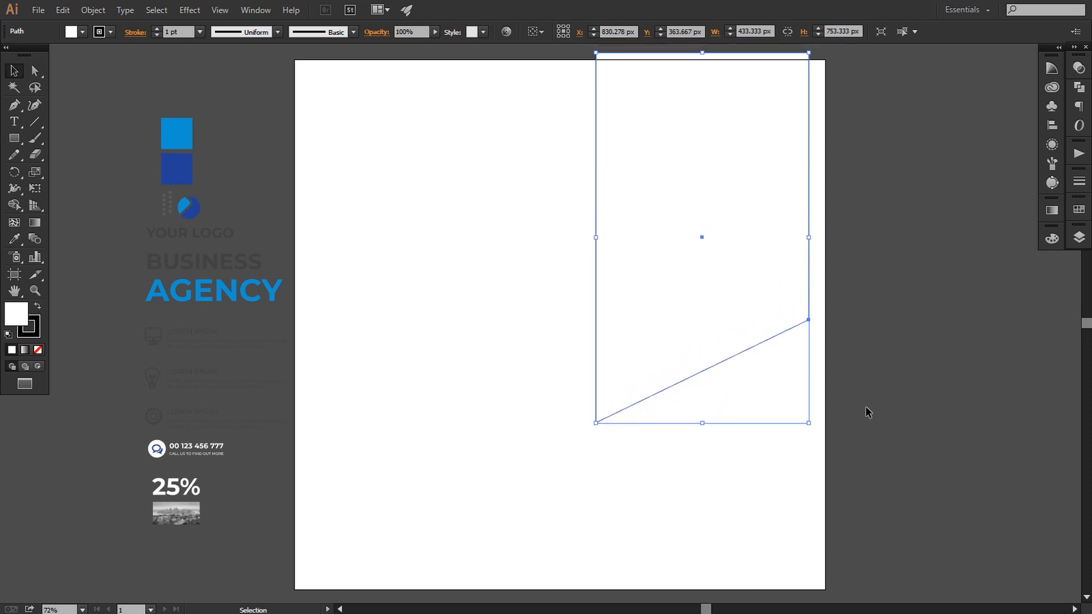
Step: Round the shape's lower-left corner to about 85 px and its lower-right corner to about 122 px
{"action": "left_click", "coordinate": [35, 71]}
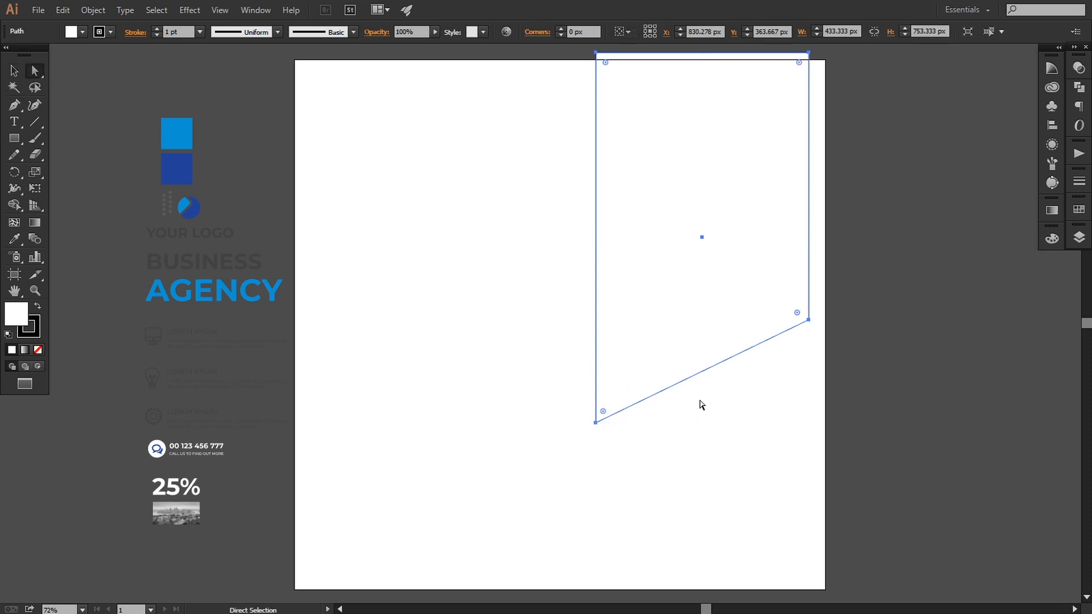
{"action": "left_click", "coordinate": [595, 423]}
{"action": "left_click_drag", "start_coordinate": [604, 414], "coordinate": [637, 357]}
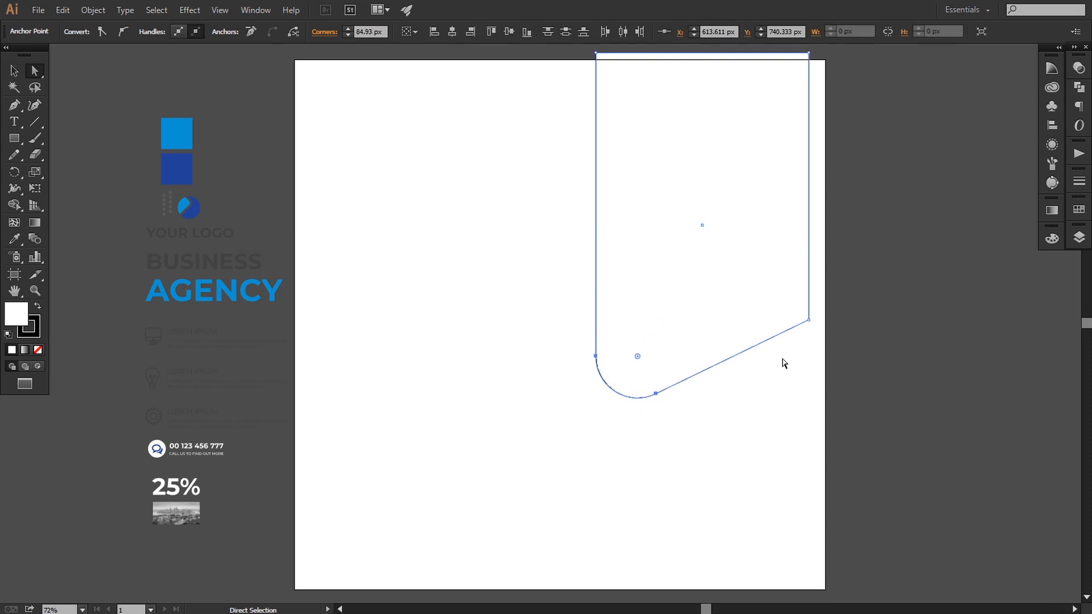
{"action": "left_click", "coordinate": [808, 320]}
{"action": "left_click_drag", "start_coordinate": [802, 314], "coordinate": [768, 272]}
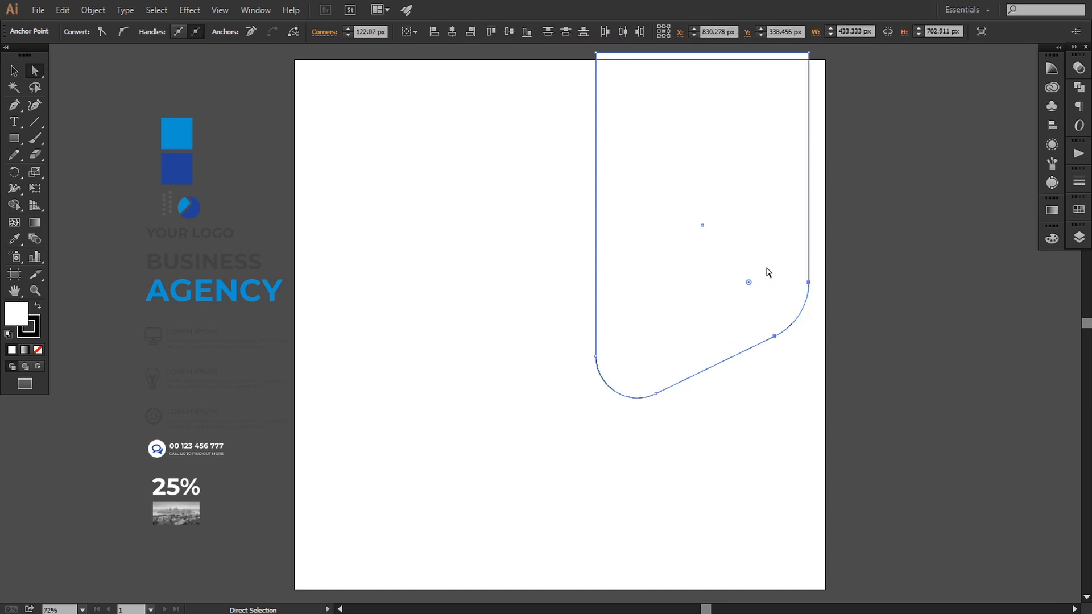
{"action": "left_click", "coordinate": [850, 387]}
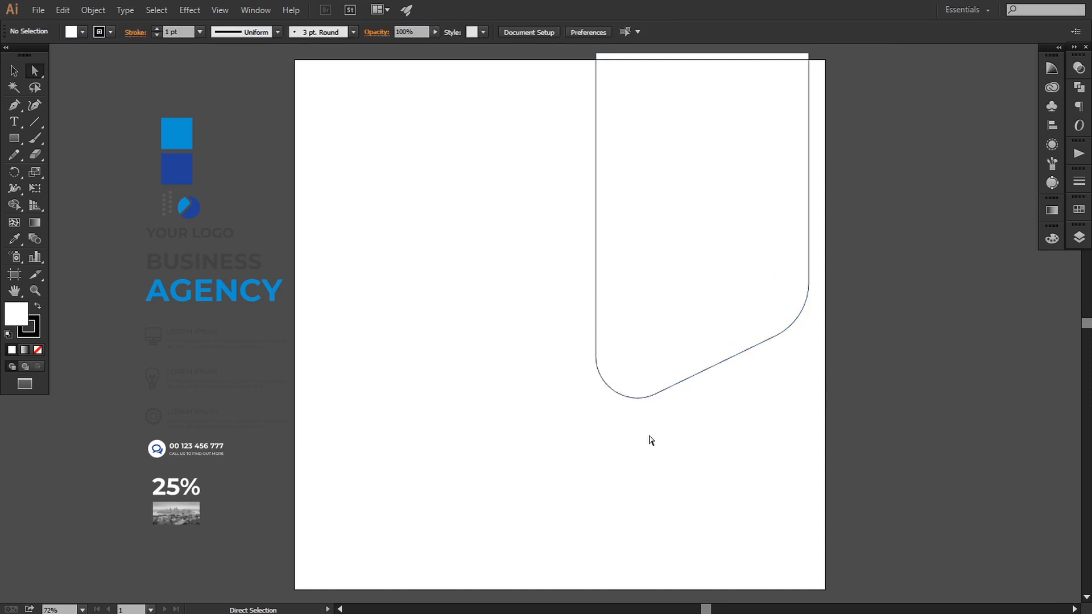
Step: Increase the radius of the shape's lower-left corner to about 98 px
{"action": "left_click", "coordinate": [600, 375]}
{"action": "left_click", "coordinate": [656, 393]}
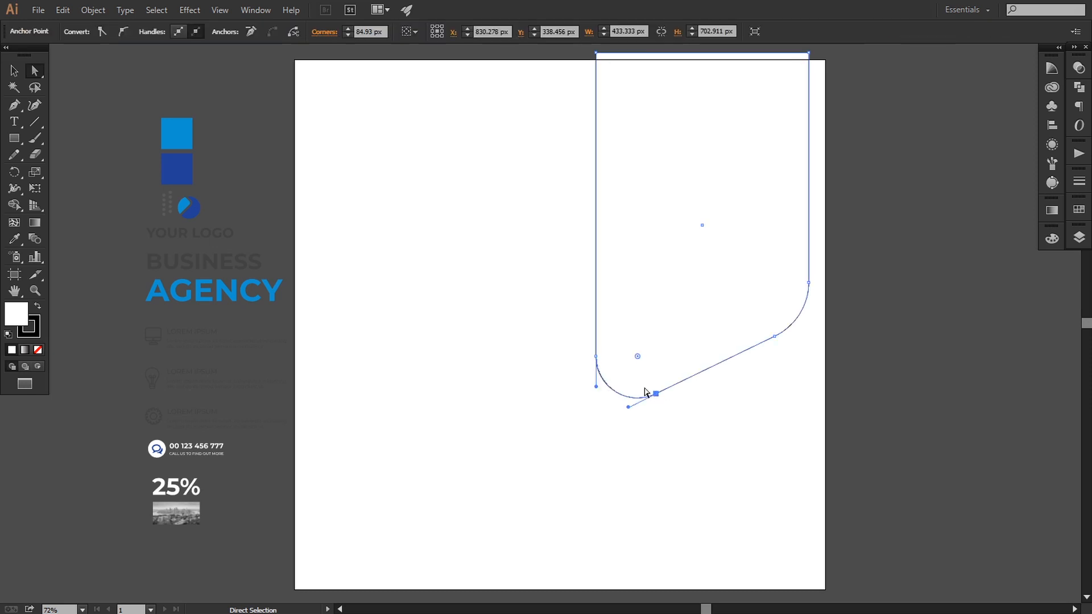
{"action": "left_click", "coordinate": [596, 356], "text": "shift"}
{"action": "left_click_drag", "start_coordinate": [637, 358], "coordinate": [644, 349]}
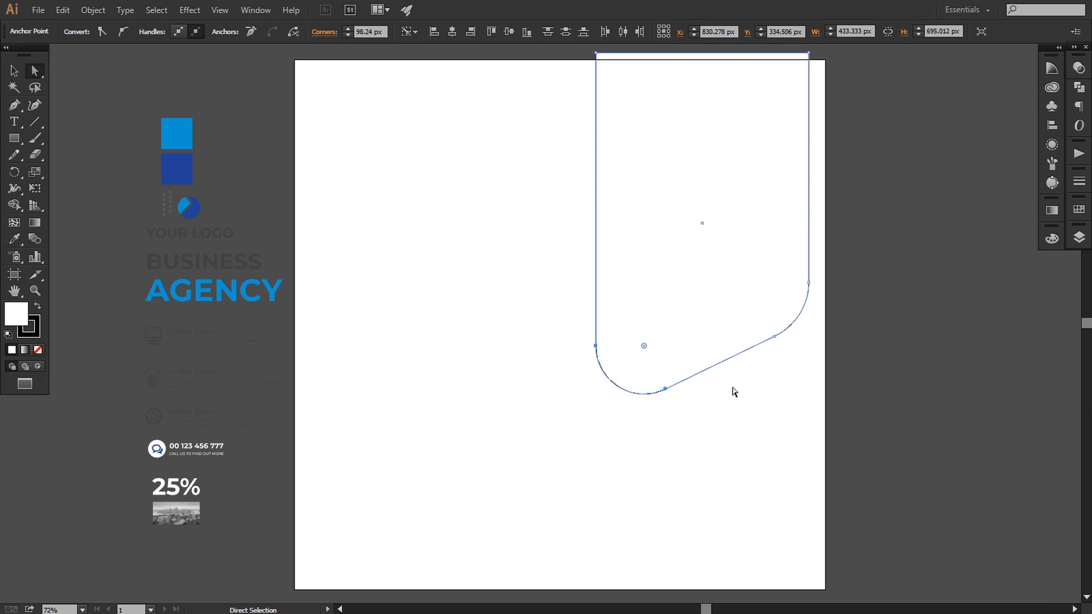
{"action": "left_click", "coordinate": [769, 406]}
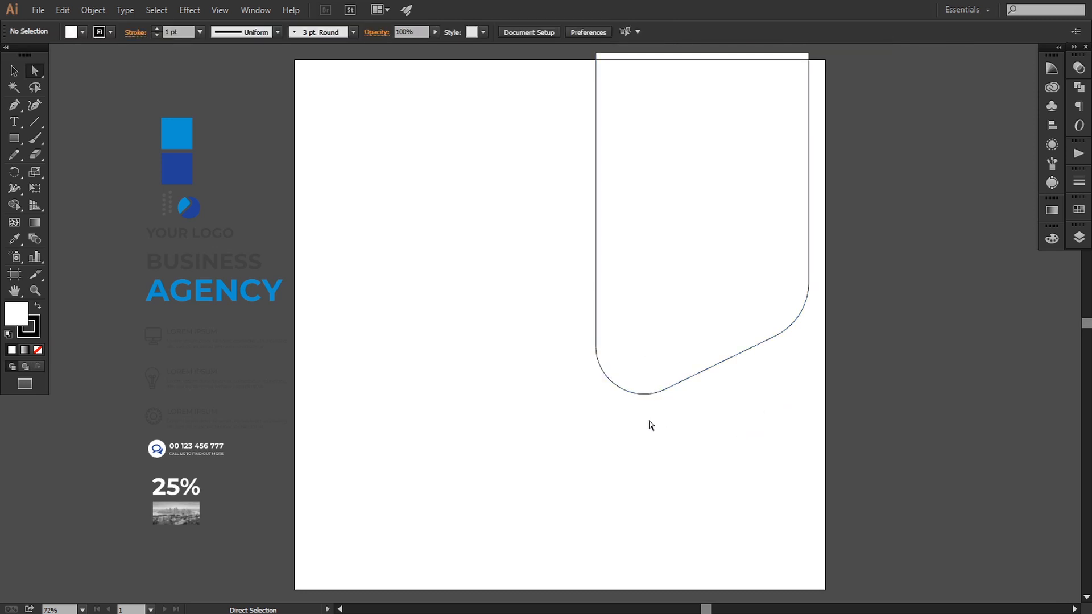
Step: Nudge the whole rounded shape down to about Y 405.5 px, leaving its top edge below the artboard's top edge
{"action": "left_click", "coordinate": [13, 67]}
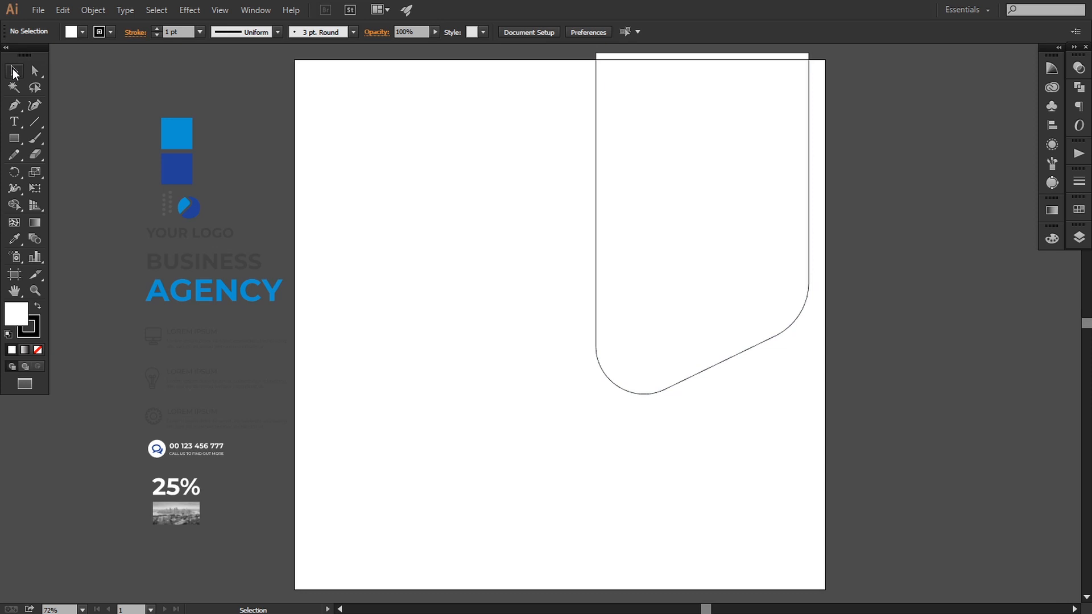
{"action": "left_click", "coordinate": [647, 291]}
{"action": "key", "text": "ctrl+z"}
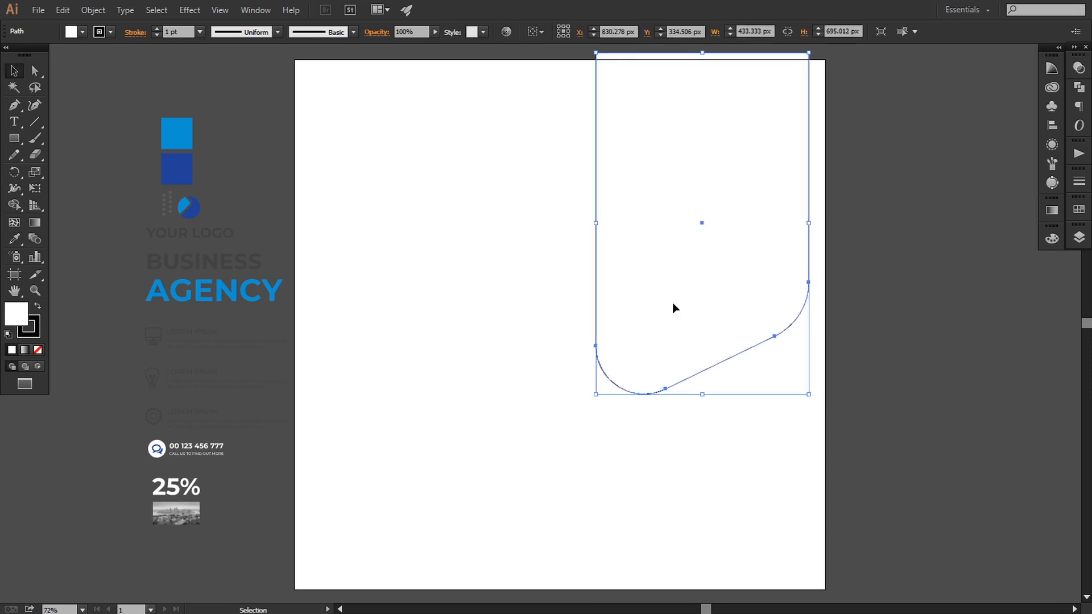
{"action": "key", "text": "Down"}
{"action": "key", "text": "Down"}
{"action": "key", "text": "Down"}
{"action": "key", "text": "Down"}
{"action": "key", "text": "Down"}
{"action": "key", "text": "Down"}
{"action": "key", "text": "Down"}
{"action": "key", "text": "Down"}
{"action": "key", "text": "Down"}
{"action": "key", "text": "Down"}
{"action": "key", "text": "Down"}
{"action": "key", "text": "Down"}
{"action": "key", "text": "Down"}
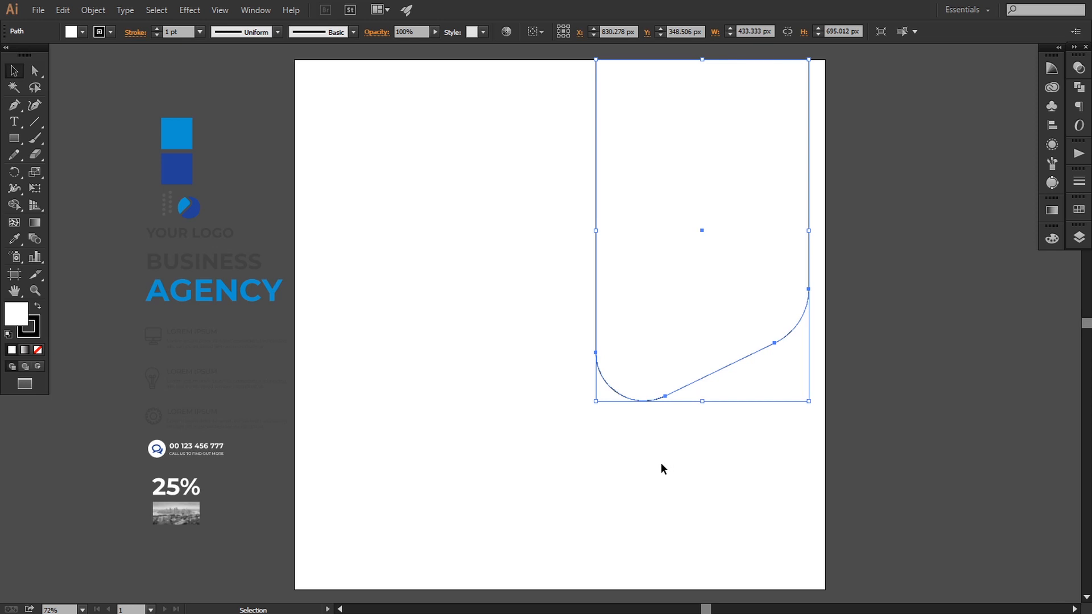
{"action": "key", "text": "Down"}
{"action": "key", "text": "Down"}
{"action": "key", "text": "Down"}
{"action": "key", "text": "Down"}
{"action": "key", "text": "Down"}
{"action": "key", "text": "Down"}
{"action": "key", "text": "Down"}
{"action": "key", "text": "Down"}
{"action": "key", "text": "Down"}
{"action": "key", "text": "Down"}
{"action": "key", "text": "Down"}
{"action": "key", "text": "Down"}
{"action": "key", "text": "Down"}
{"action": "key", "text": "Down"}
{"action": "key", "text": "Down"}
{"action": "key", "text": "Down"}
{"action": "key", "text": "Down"}
{"action": "key", "text": "Down"}
{"action": "key", "text": "Down"}
{"action": "key", "text": "Down"}
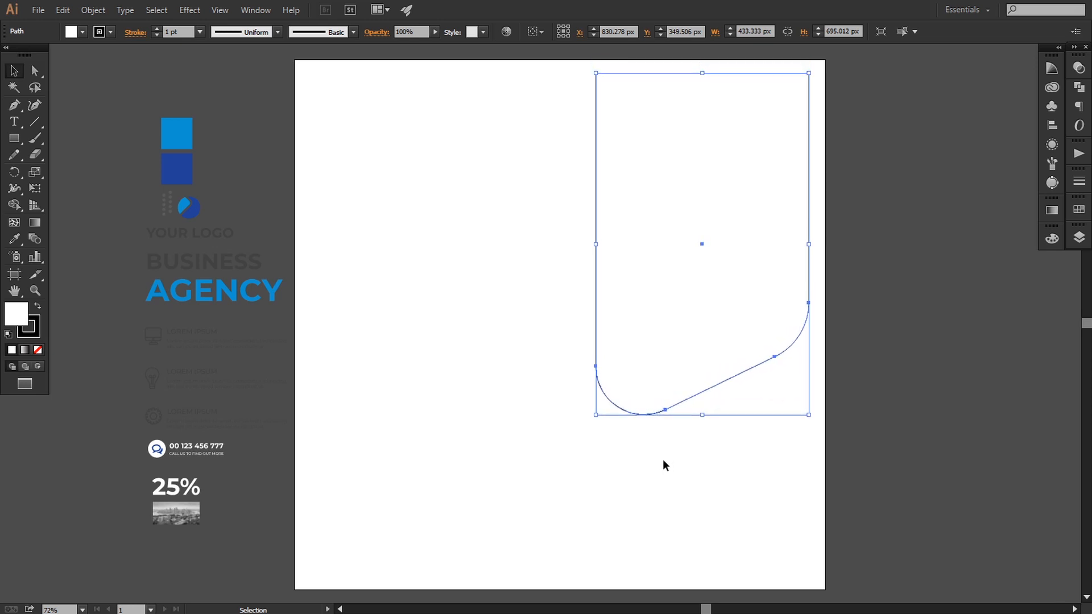
{"action": "key", "text": "Down"}
{"action": "key", "text": "Down"}
{"action": "key", "text": "Down"}
{"action": "key", "text": "Down"}
{"action": "key", "text": "Down"}
{"action": "key", "text": "Down"}
{"action": "key", "text": "Down"}
{"action": "key", "text": "Down"}
{"action": "key", "text": "Down"}
{"action": "key", "text": "Down"}
{"action": "key", "text": "Down"}
{"action": "key", "text": "Down"}
{"action": "key", "text": "Down"}
{"action": "key", "text": "Down"}
{"action": "key", "text": "Down"}
{"action": "key", "text": "Down"}
{"action": "key", "text": "Down"}
{"action": "key", "text": "Down"}
{"action": "key", "text": "Down"}
{"action": "key", "text": "Down"}
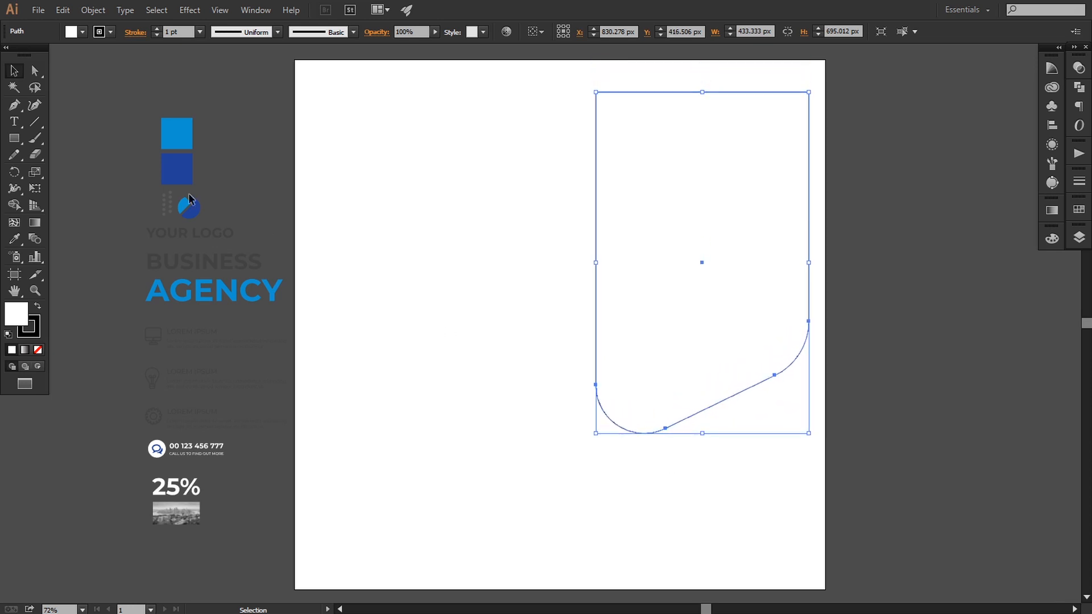
{"action": "key", "text": "Up"}
{"action": "key", "text": "Up"}
{"action": "key", "text": "Up"}
{"action": "key", "text": "Up"}
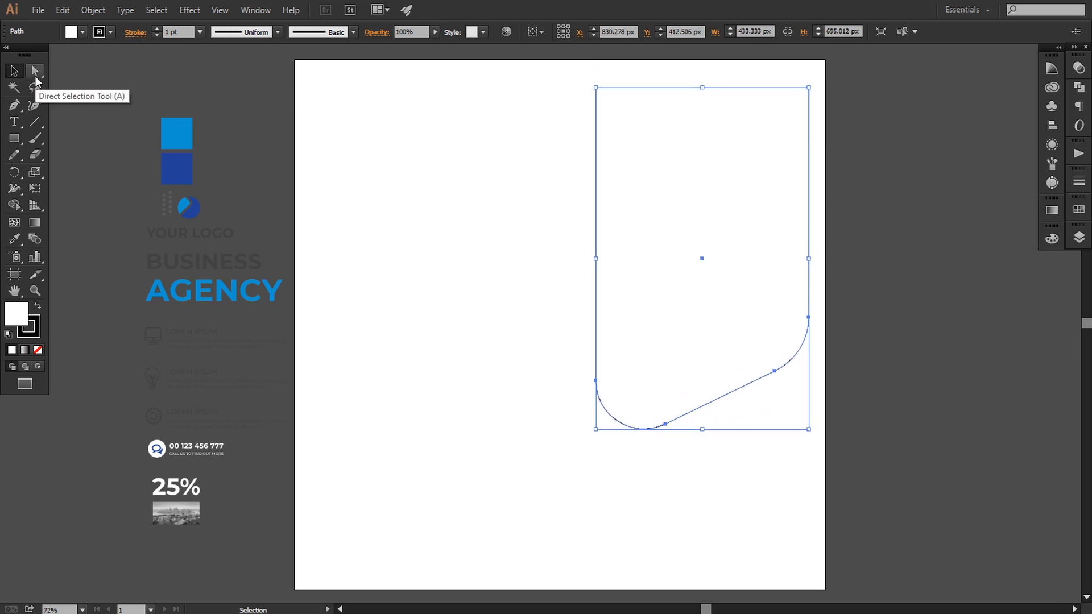
Step: Extend the shape upward by moving both of its top anchor points to the artboard's top edge at Y 0 px
{"action": "left_click", "coordinate": [36, 78]}
{"action": "left_click", "coordinate": [368, 86]}
{"action": "left_click", "coordinate": [596, 88]}
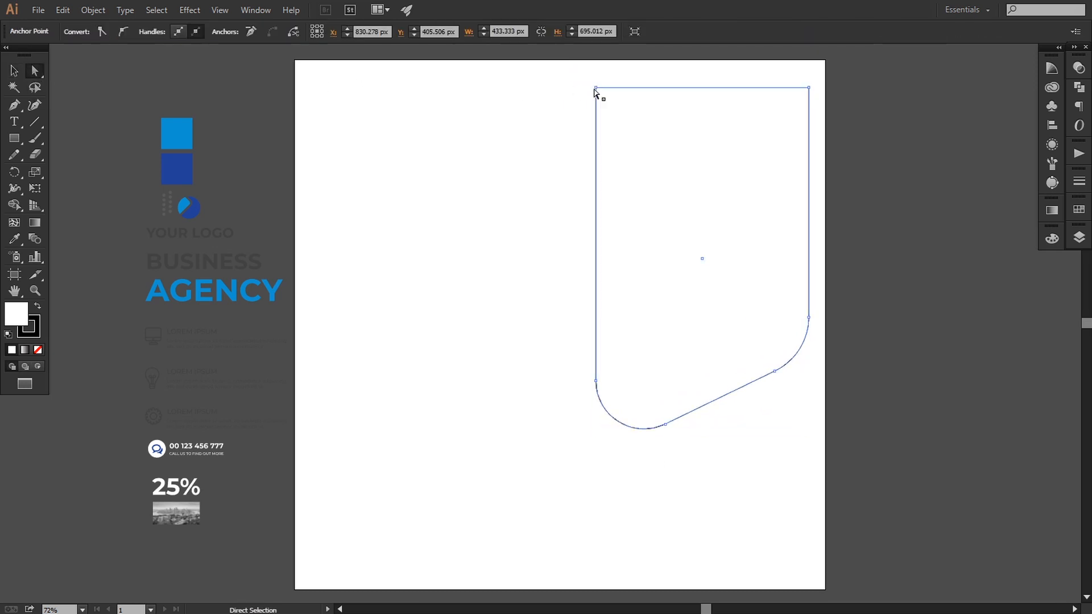
{"action": "left_click_drag", "start_coordinate": [596, 88], "coordinate": [595, 59]}
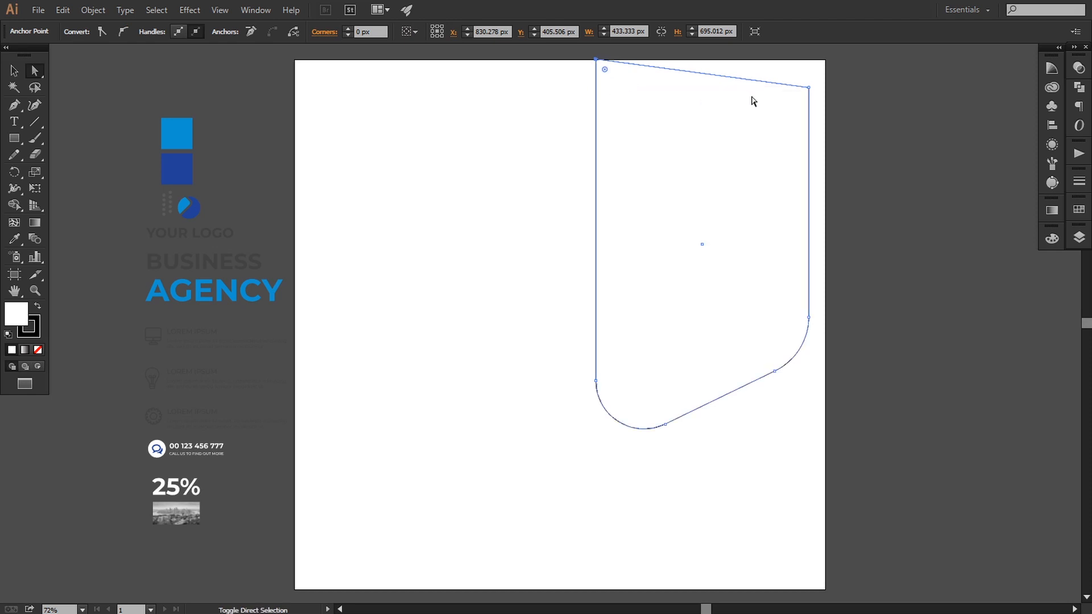
{"action": "left_click_drag", "start_coordinate": [809, 88], "coordinate": [816, 64]}
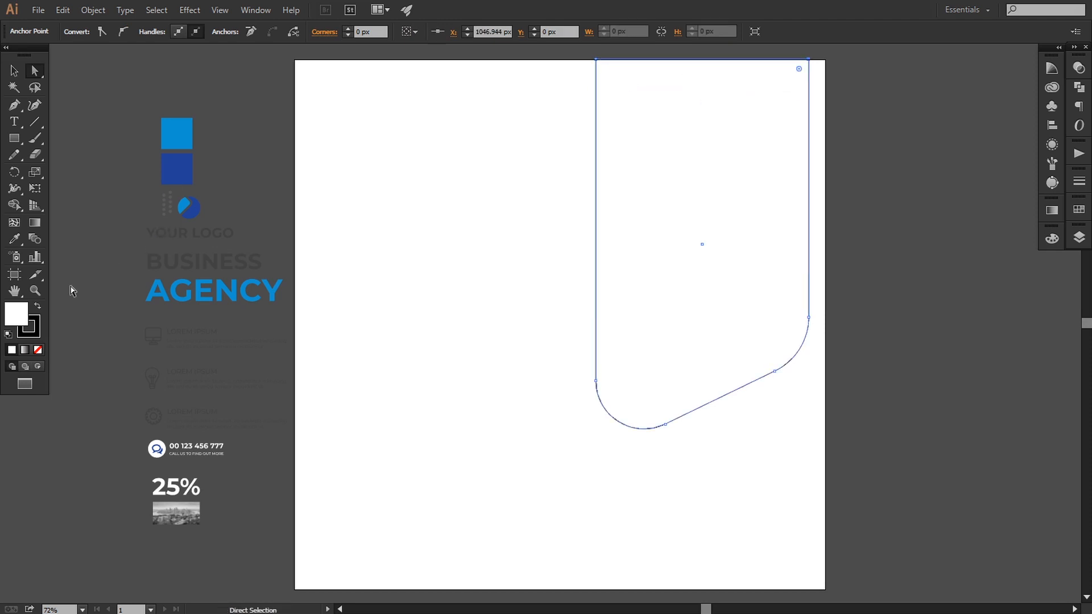
Step: Remove the shape's stroke and fill it with the dark grey (#414242) sampled from the BUSINESS text
{"action": "left_click", "coordinate": [38, 336]}
{"action": "left_click", "coordinate": [38, 350]}
{"action": "left_click", "coordinate": [18, 312]}
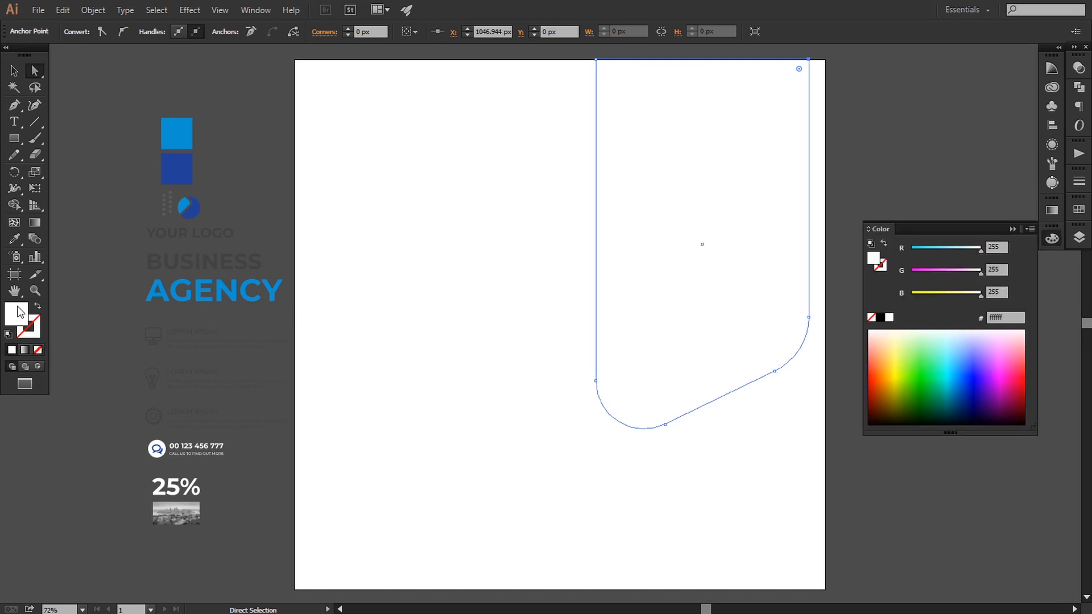
{"action": "left_click", "coordinate": [14, 241]}
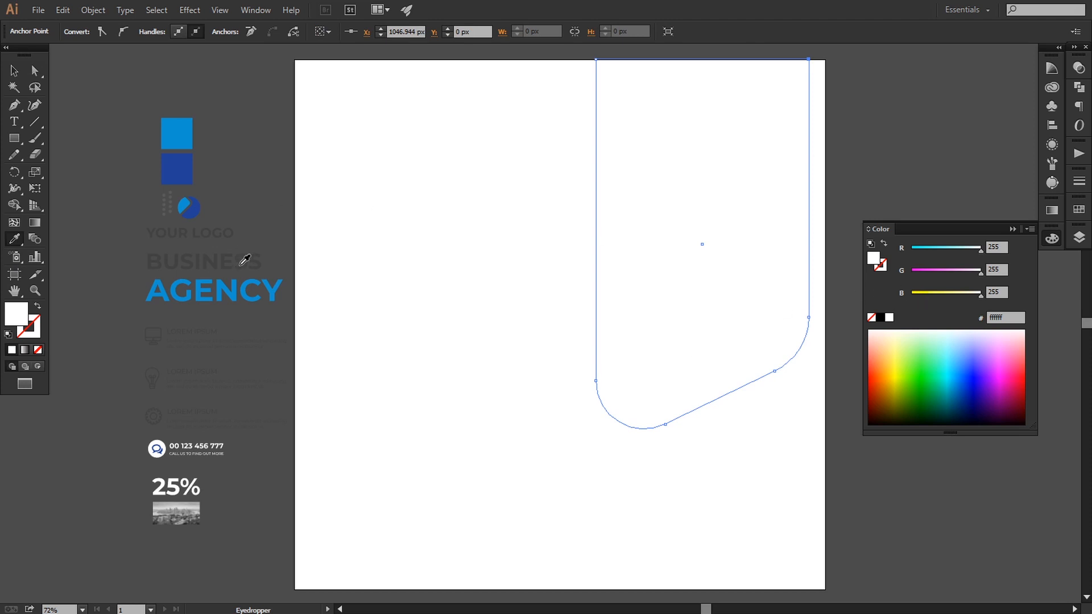
{"action": "left_click", "coordinate": [243, 261]}
{"action": "left_click", "coordinate": [15, 71]}
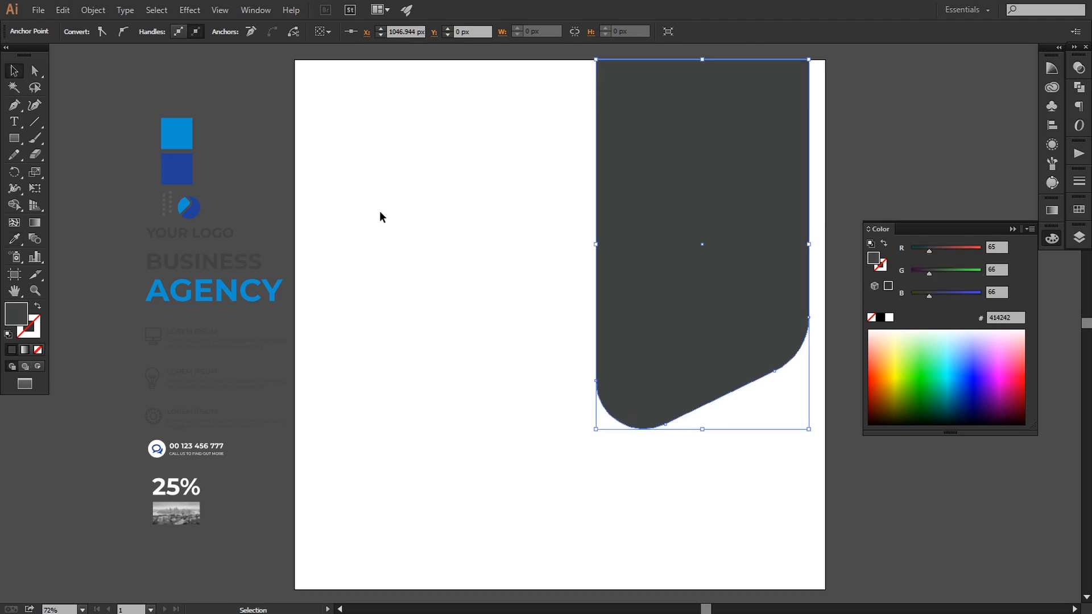
{"action": "left_click", "coordinate": [379, 213]}
Step: Inspect how the dark grey shape's top edge lines up with the artboard's top edge
{"action": "key", "text": "space"}
{"action": "left_click_drag", "start_coordinate": [442, 237], "coordinate": [408, 348]}
{"action": "left_click_drag", "start_coordinate": [626, 225], "coordinate": [546, 362]}
{"action": "key", "text": "ctrl+plus"}
{"action": "key", "text": "ctrl+plus"}
{"action": "key", "text": "ctrl+plus"}
{"action": "key", "text": "ctrl+plus"}
{"action": "key", "text": "ctrl+minus"}
{"action": "key", "text": "ctrl+minus"}
{"action": "key", "text": "ctrl+minus"}
{"action": "key", "text": "ctrl+minus"}
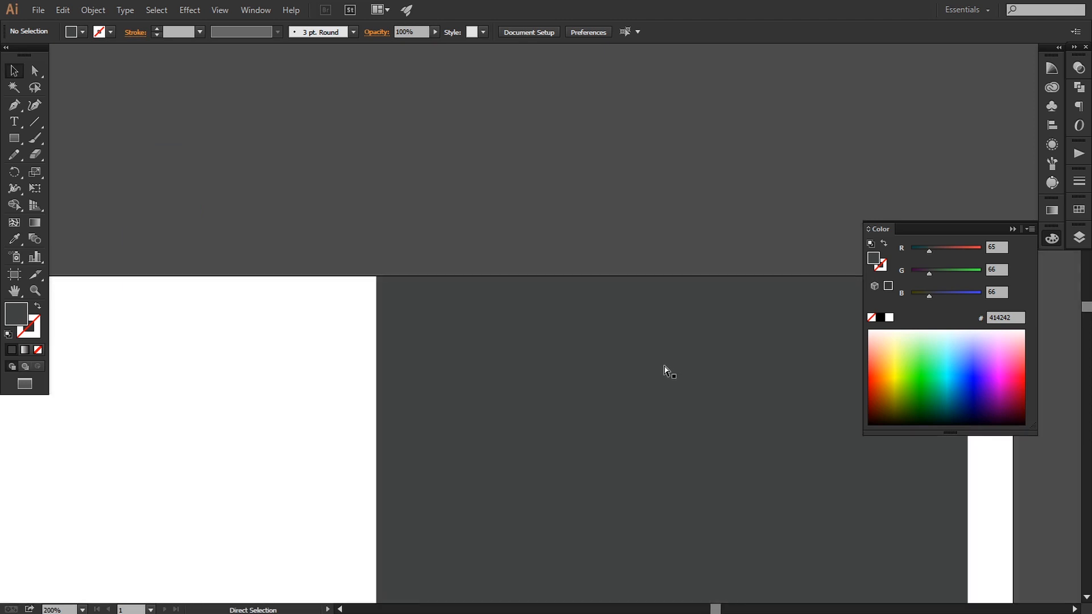
{"action": "key", "text": "space"}
{"action": "left_click_drag", "start_coordinate": [575, 429], "coordinate": [675, 255]}
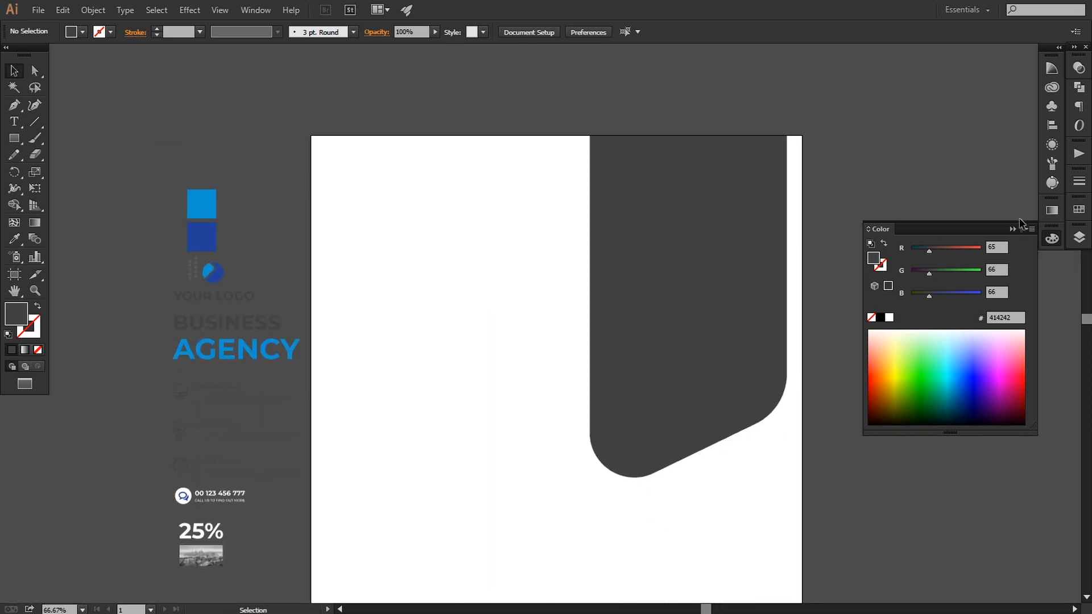
{"action": "left_click", "coordinate": [1012, 230]}
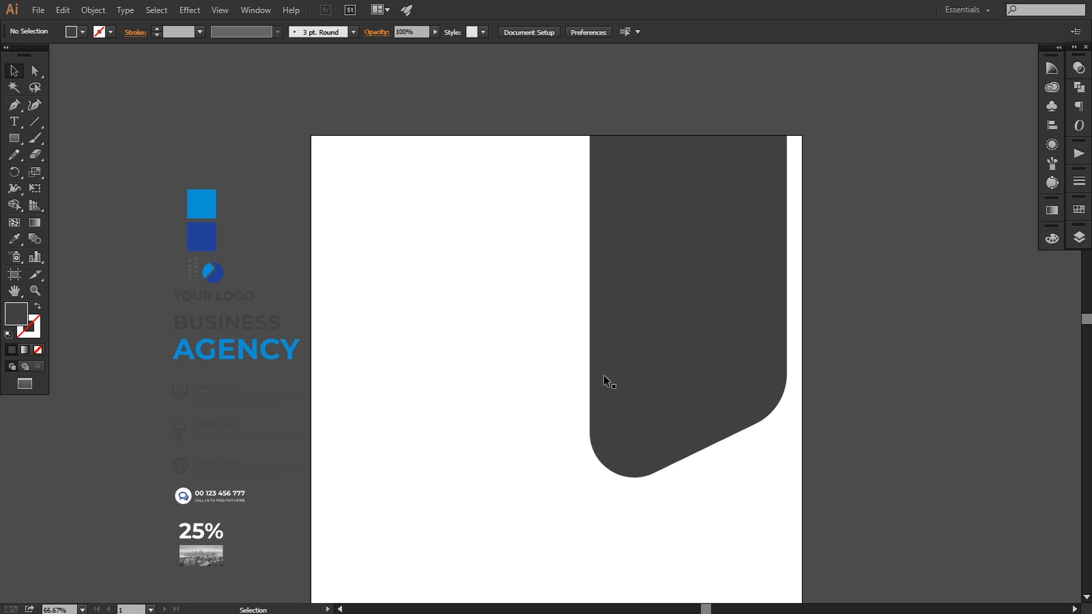
Step: Duplicate the dark grey shape up and to the left, and arrange the original in front of the copy
{"action": "key", "text": "space"}
{"action": "left_click_drag", "start_coordinate": [603, 375], "coordinate": [595, 277]}
{"action": "right_click", "coordinate": [657, 429]}
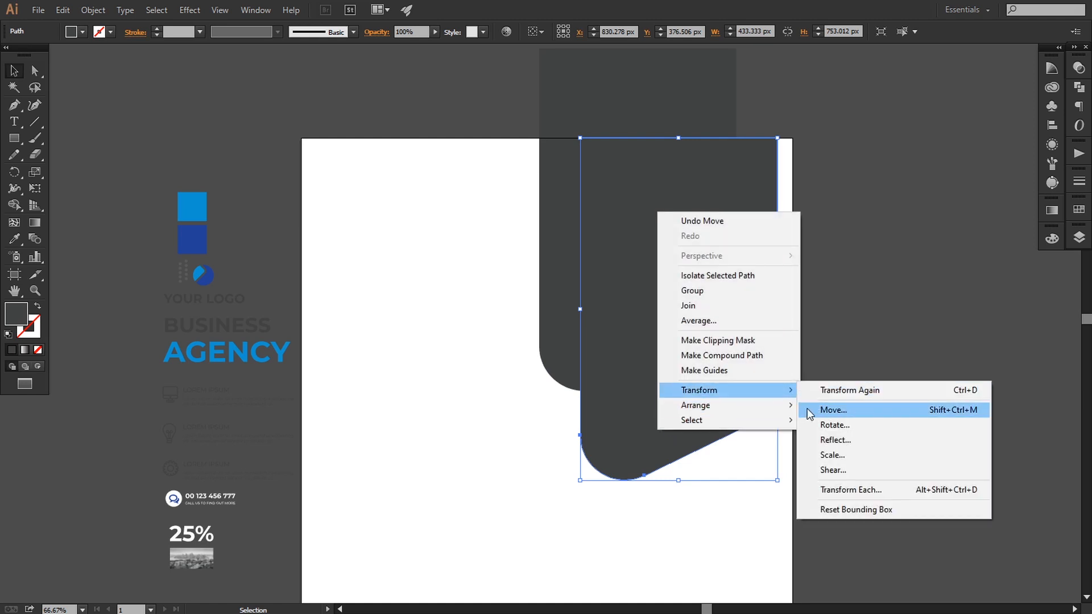
{"action": "mouse_move", "coordinate": [767, 409]}
{"action": "left_click", "coordinate": [818, 408]}
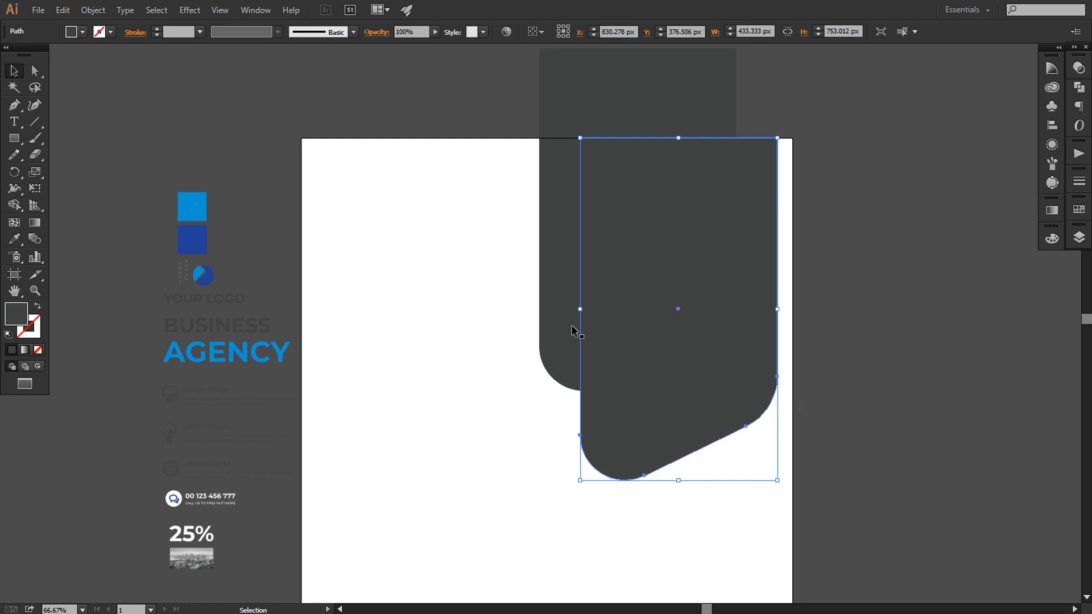
Step: Fill the rear copy of the shape with the dark blue sampled from the prepared colour square
{"action": "left_click", "coordinate": [562, 325]}
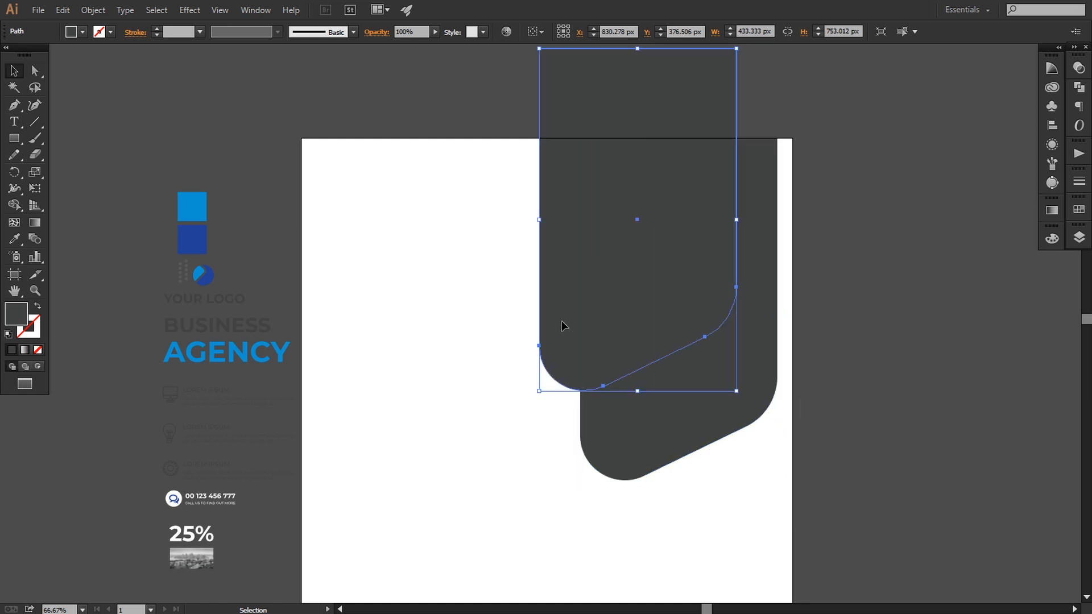
{"action": "left_click", "coordinate": [14, 239]}
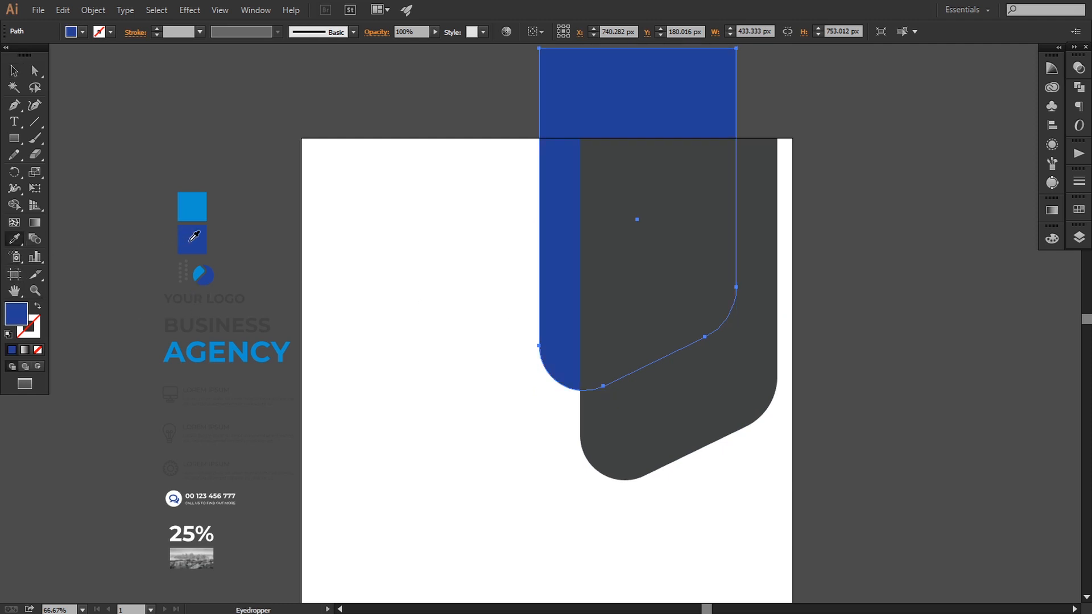
{"action": "left_click", "coordinate": [14, 70]}
{"action": "left_click", "coordinate": [103, 88]}
{"action": "left_click_drag", "start_coordinate": [404, 377], "coordinate": [410, 386]}
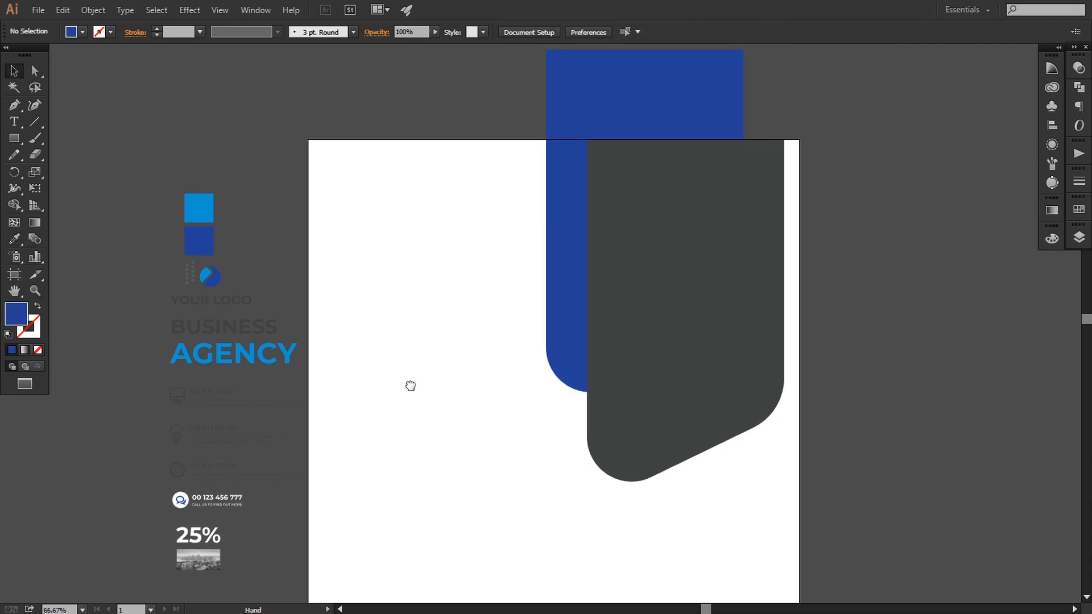
Step: Nudge the dark blue shape 1 px up and 3 px to the right, behind the dark grey shape
{"action": "left_click", "coordinate": [571, 377]}
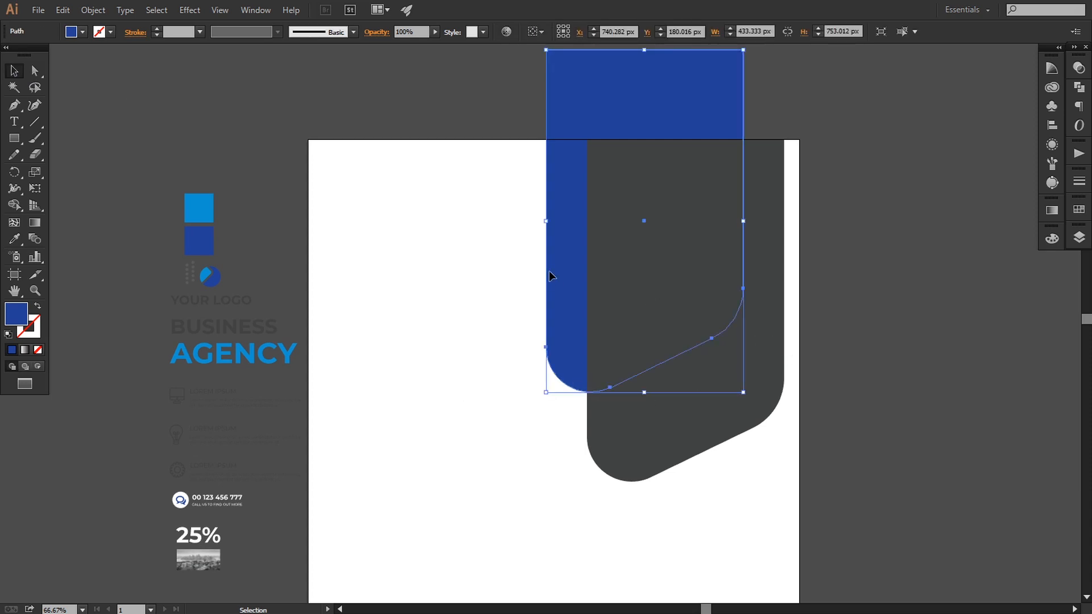
{"action": "key", "text": "Up"}
{"action": "key", "text": "Right"}
{"action": "key", "text": "Right"}
{"action": "key", "text": "Right"}
{"action": "key", "text": "Right"}
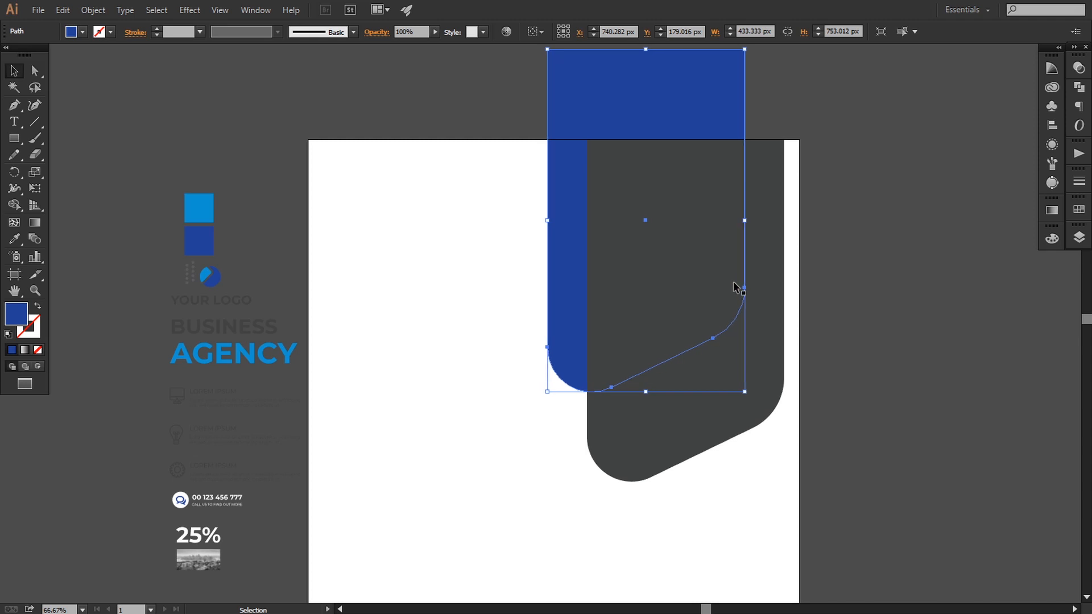
{"action": "key", "text": "Left"}
Step: Select the dark grey shape together with the blue one and nudge both 7 px to the left
{"action": "left_click", "coordinate": [711, 303], "text": "shift"}
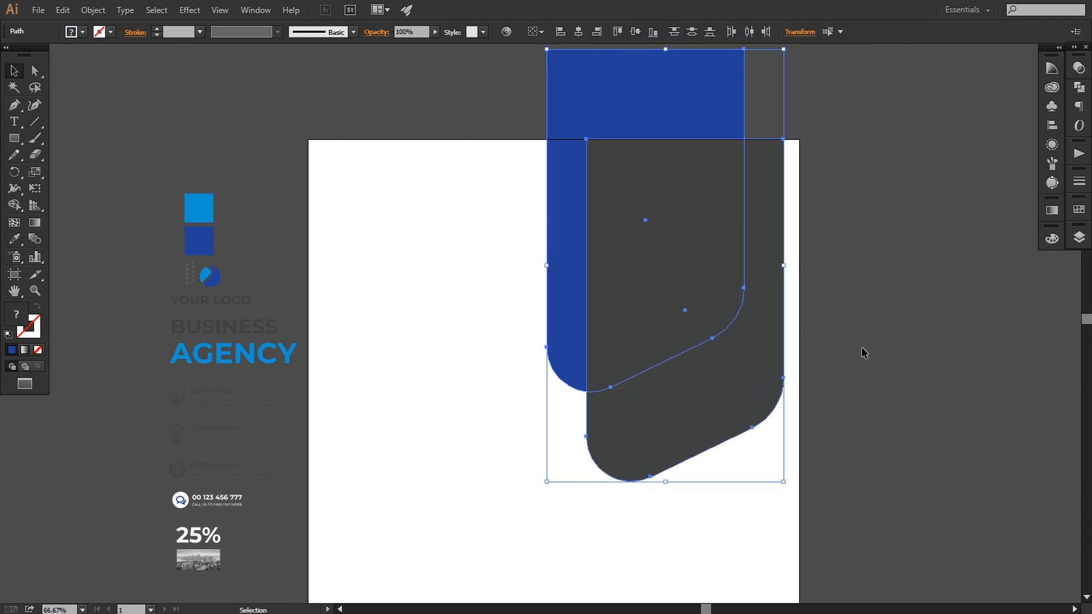
{"action": "key", "text": "Left"}
{"action": "key", "text": "Left"}
{"action": "key", "text": "Left"}
{"action": "key", "text": "Left"}
{"action": "key", "text": "Left"}
{"action": "key", "text": "Left"}
{"action": "key", "text": "Left"}
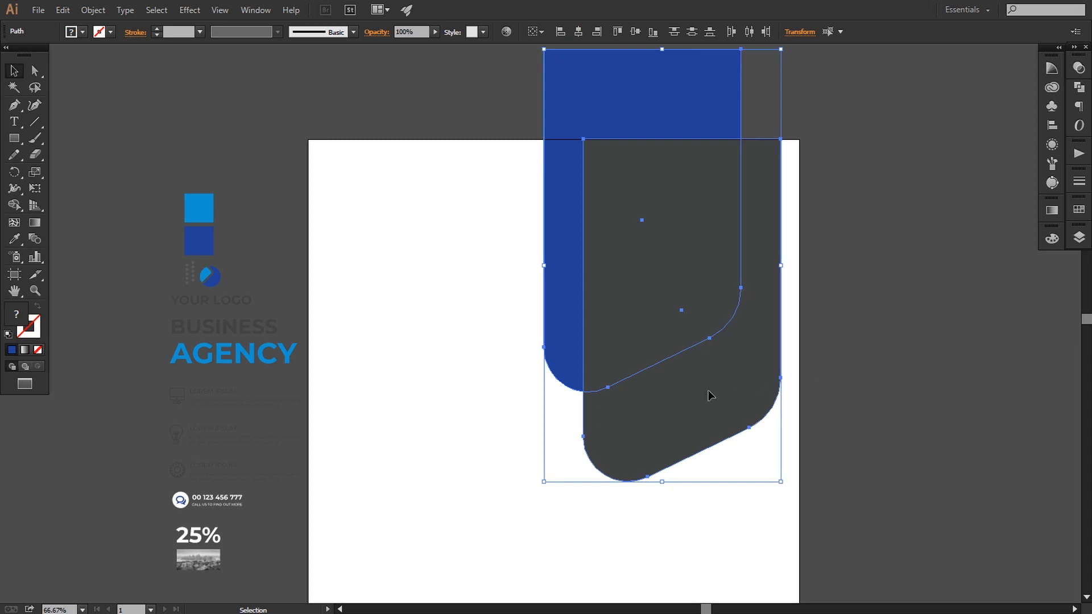
Step: Enlarge both shapes together proportionally to about 496 px wide each and nudge them slightly upward
{"action": "left_click_drag", "start_coordinate": [623, 428], "coordinate": [619, 414]}
{"action": "left_click_drag", "start_coordinate": [540, 468], "coordinate": [514, 489]}
{"action": "left_click_drag", "start_coordinate": [551, 194], "coordinate": [615, 326]}
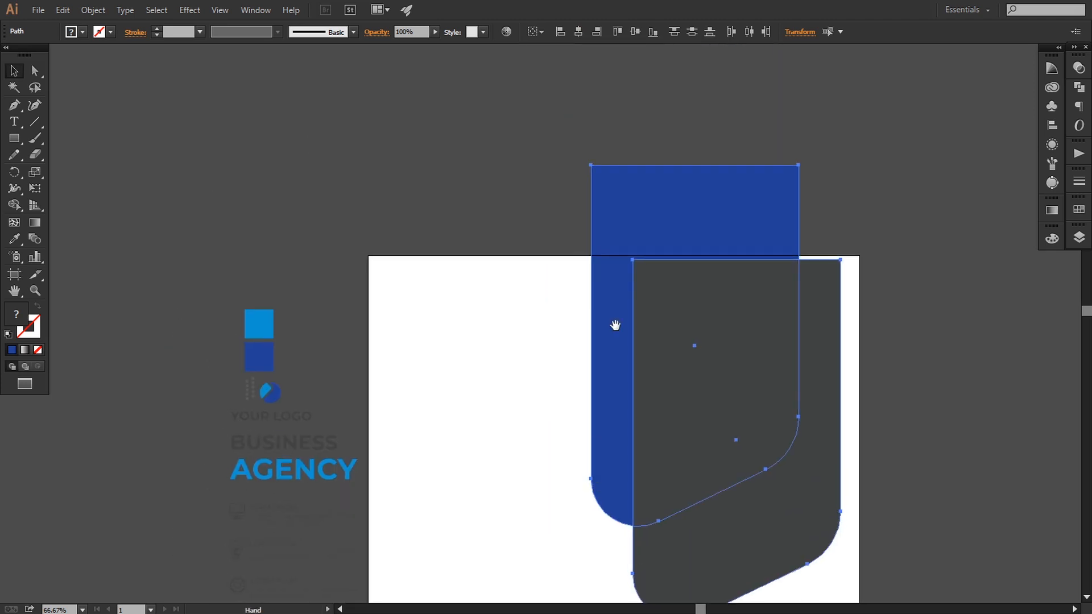
{"action": "left_click_drag", "start_coordinate": [591, 165], "coordinate": [492, 127]}
{"action": "scroll", "coordinate": [623, 280], "scroll_direction": "down", "scroll_amount": 6}
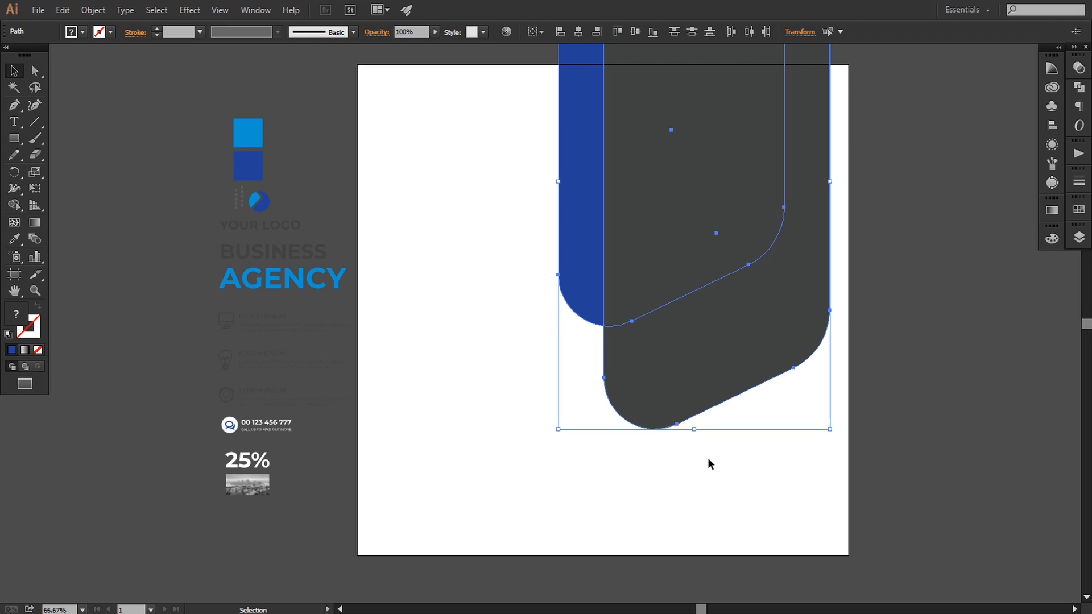
{"action": "key", "text": "shift+Up"}
{"action": "key", "text": "shift+Up"}
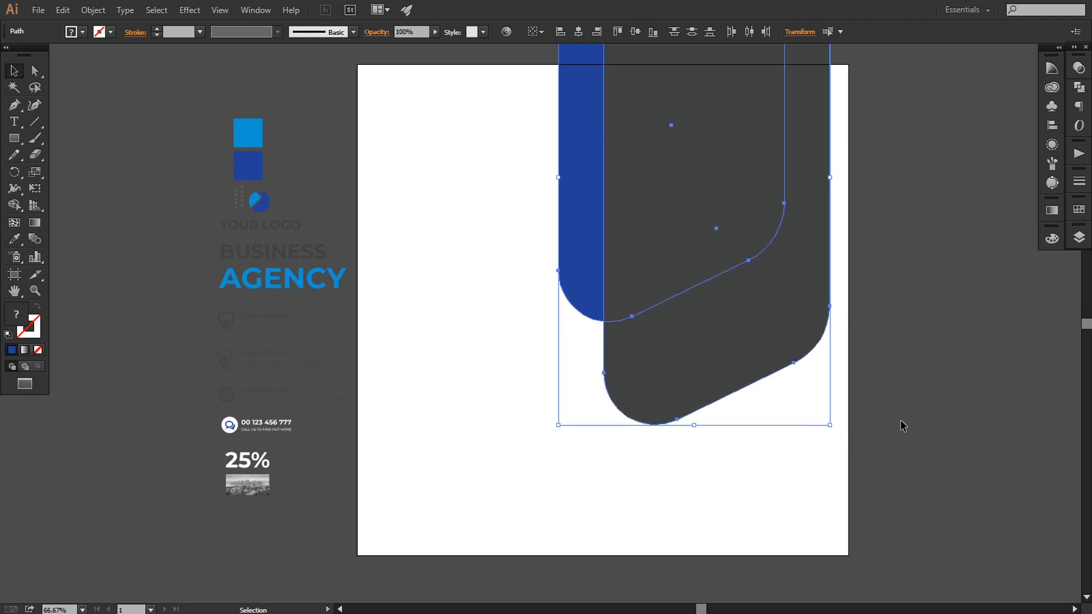
{"action": "key", "text": "shift+Down"}
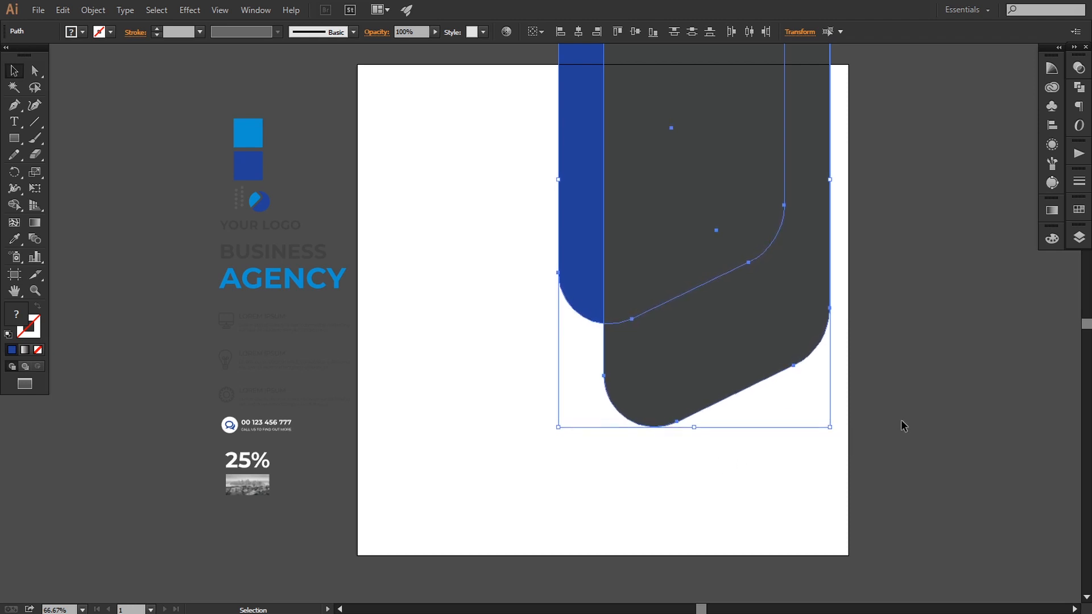
{"action": "left_click", "coordinate": [901, 425]}
Step: Lower both top anchor points of the blue shape to the artboard's top edge at Y 0 px
{"action": "left_click_drag", "start_coordinate": [658, 280], "coordinate": [626, 448]}
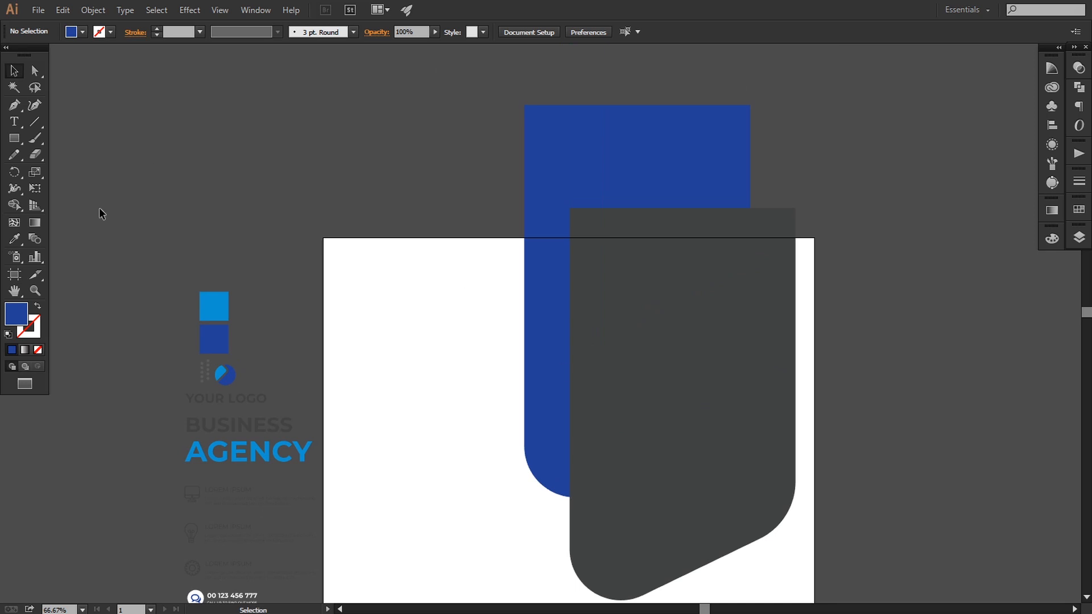
{"action": "left_click", "coordinate": [34, 70]}
{"action": "left_click", "coordinate": [592, 149]}
{"action": "left_click_drag", "start_coordinate": [524, 106], "coordinate": [523, 236]}
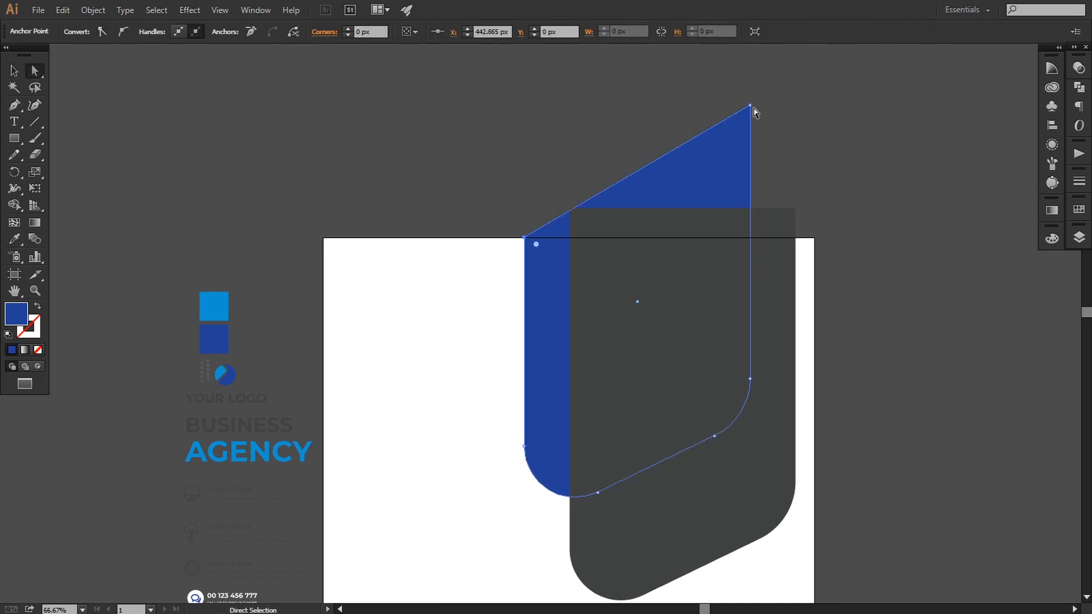
{"action": "left_click_drag", "start_coordinate": [751, 107], "coordinate": [750, 238]}
Step: Lower both top anchor points of the dark grey shape to the artboard's top edge at Y 0 px
{"action": "left_click", "coordinate": [587, 224]}
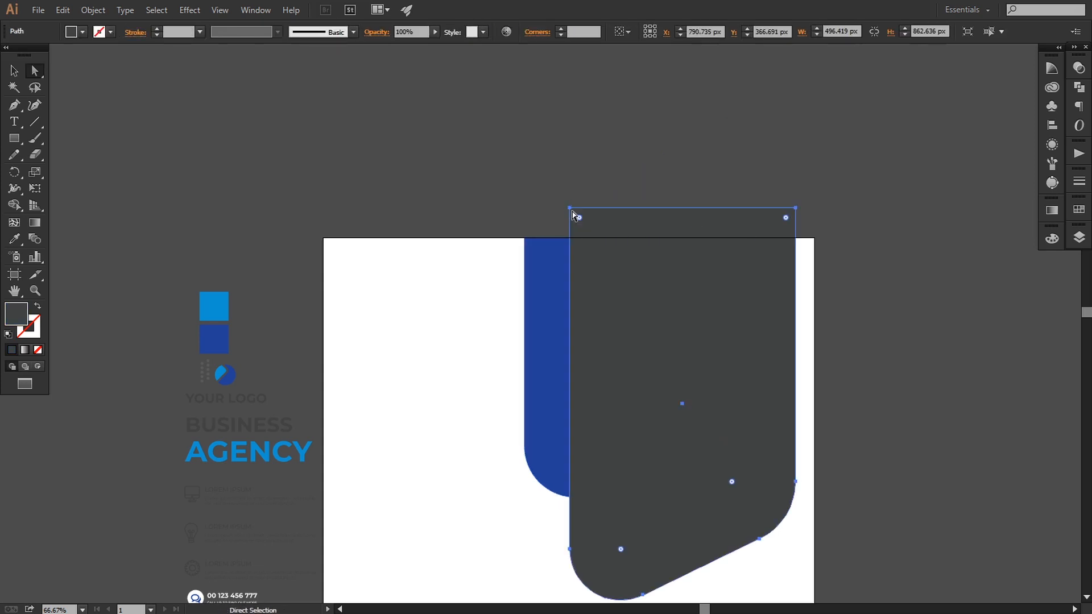
{"action": "left_click_drag", "start_coordinate": [570, 209], "coordinate": [570, 237]}
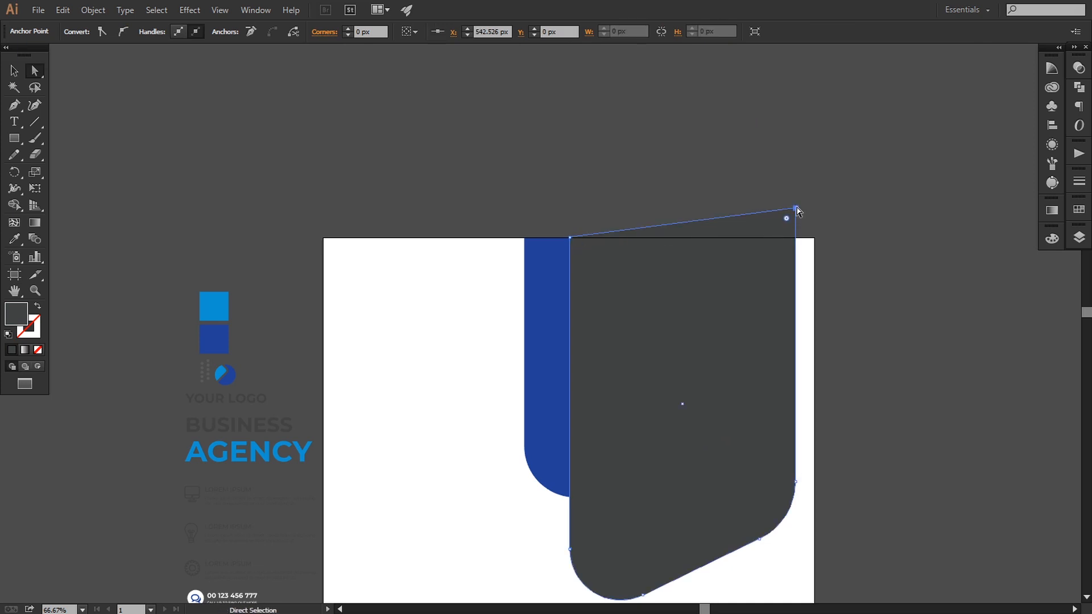
{"action": "left_click_drag", "start_coordinate": [796, 209], "coordinate": [796, 241]}
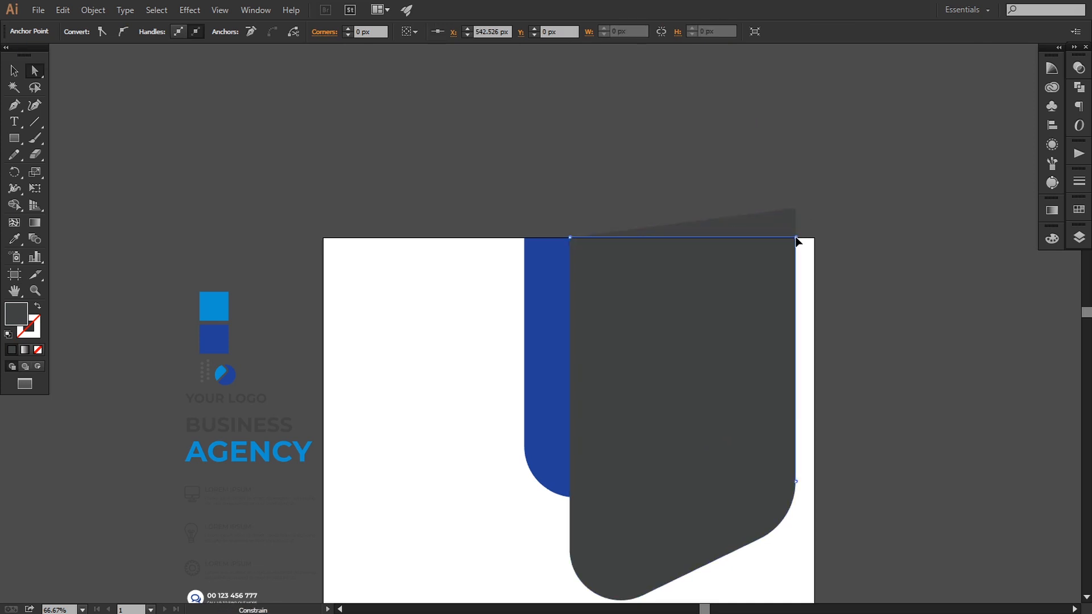
{"action": "left_click", "coordinate": [576, 200]}
{"action": "left_click_drag", "start_coordinate": [625, 356], "coordinate": [615, 329]}
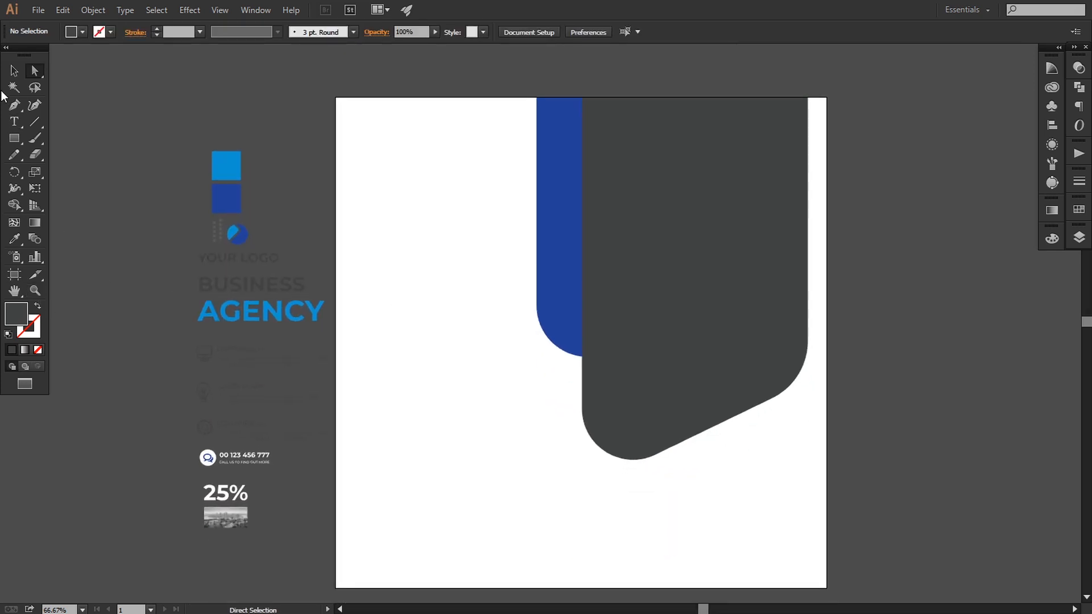
Step: Place the dotted ornament in the artboard's upper-left corner, slightly enlarged
{"action": "left_click", "coordinate": [14, 70]}
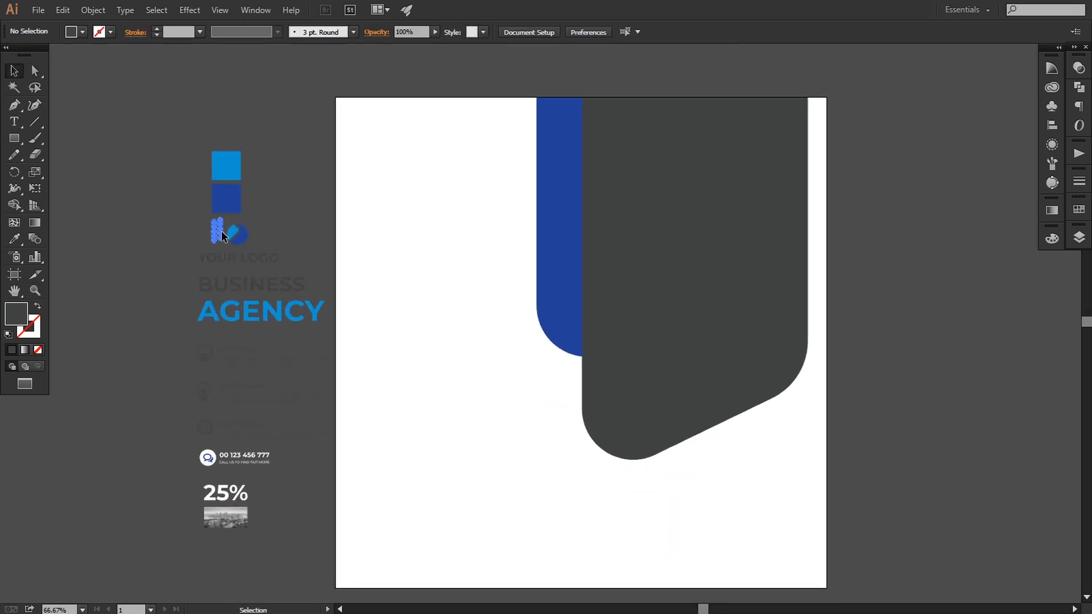
{"action": "left_click_drag", "start_coordinate": [222, 234], "coordinate": [371, 158]}
{"action": "left_click", "coordinate": [299, 149]}
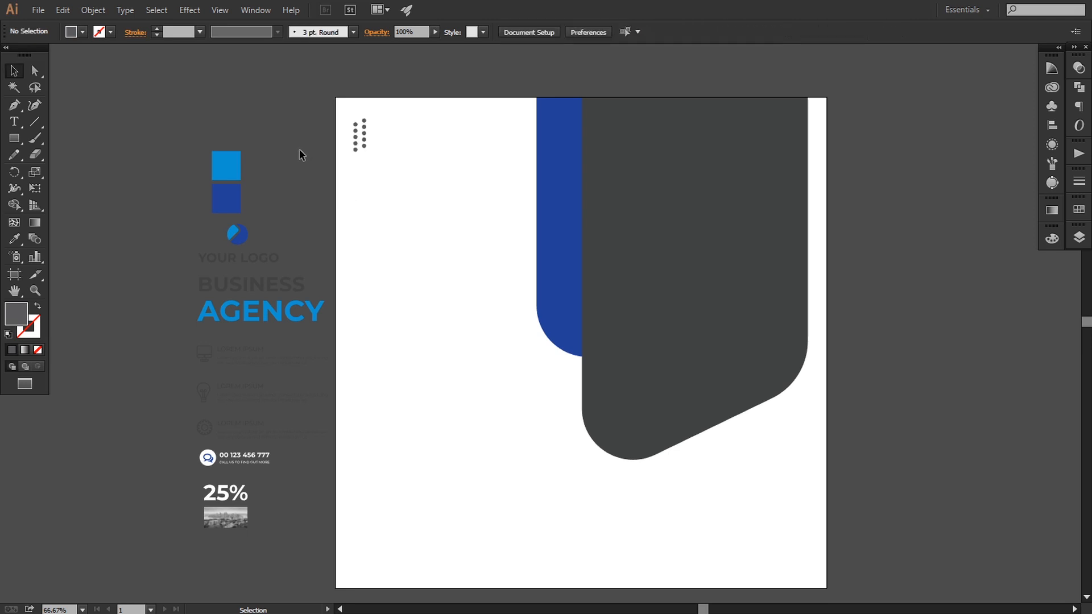
{"action": "key", "text": "space"}
{"action": "left_click_drag", "start_coordinate": [365, 237], "coordinate": [371, 239]}
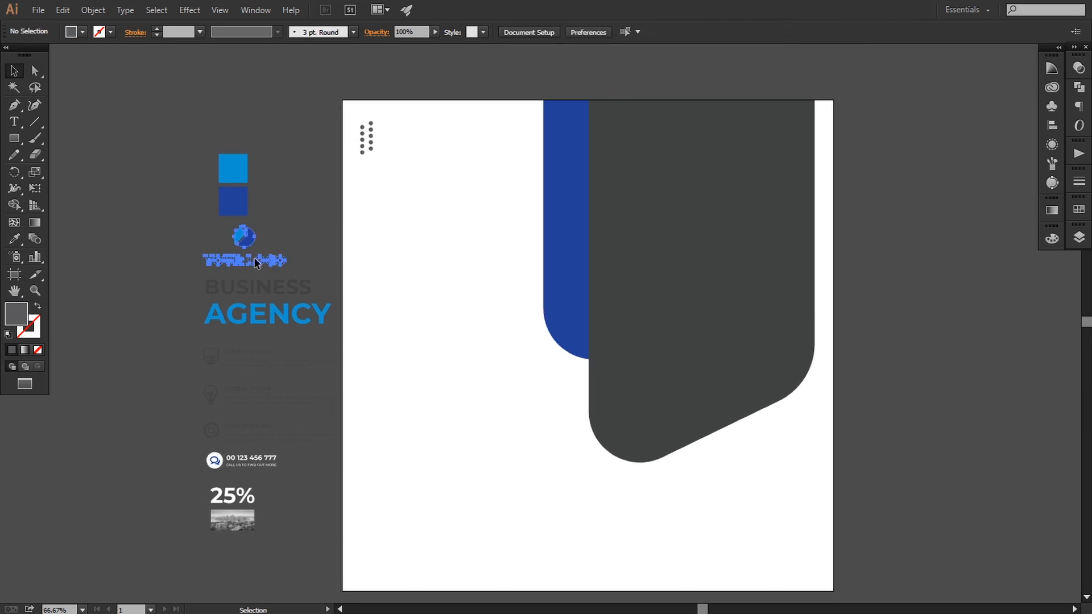
Step: Place the YOUR LOGO group below the dots, enlarged to about 274 px wide and centred at X 224.19 px, Y 257.58 px
{"action": "left_click_drag", "start_coordinate": [255, 263], "coordinate": [497, 251]}
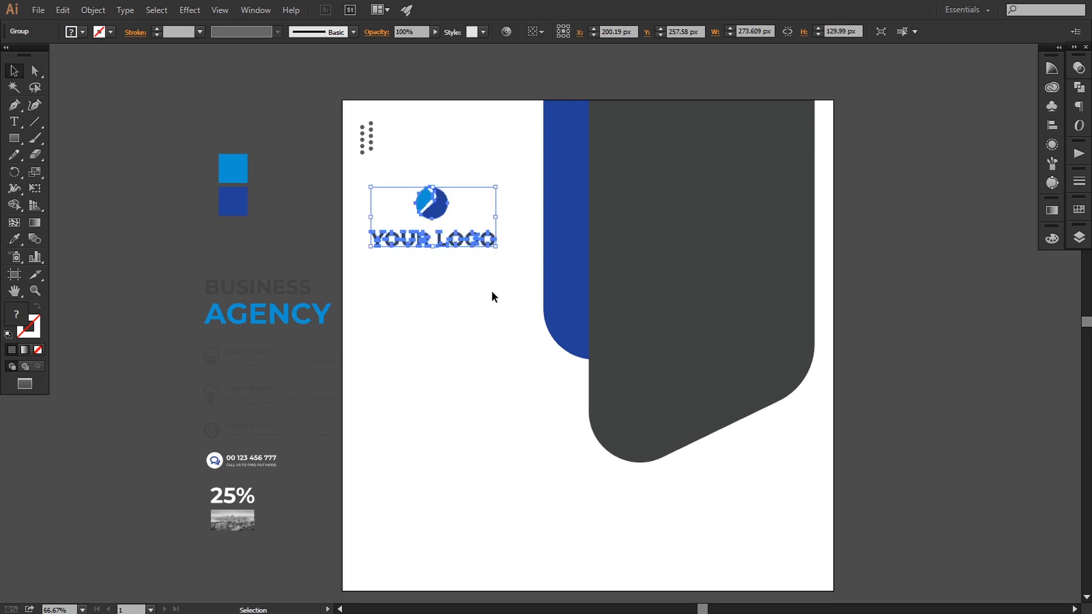
{"action": "key", "text": "Right"}
{"action": "key", "text": "Right"}
{"action": "key", "text": "Right"}
{"action": "key", "text": "Right"}
{"action": "key", "text": "Right"}
{"action": "key", "text": "Right"}
{"action": "key", "text": "Right"}
{"action": "key", "text": "Right"}
{"action": "key", "text": "Right"}
{"action": "key", "text": "Right"}
{"action": "key", "text": "Right"}
{"action": "key", "text": "Right"}
{"action": "key", "text": "Right"}
{"action": "key", "text": "Right"}
{"action": "key", "text": "Right"}
{"action": "key", "text": "Right"}
{"action": "key", "text": "Right"}
{"action": "key", "text": "Right"}
{"action": "key", "text": "Right"}
{"action": "key", "text": "Right"}
{"action": "key", "text": "Right"}
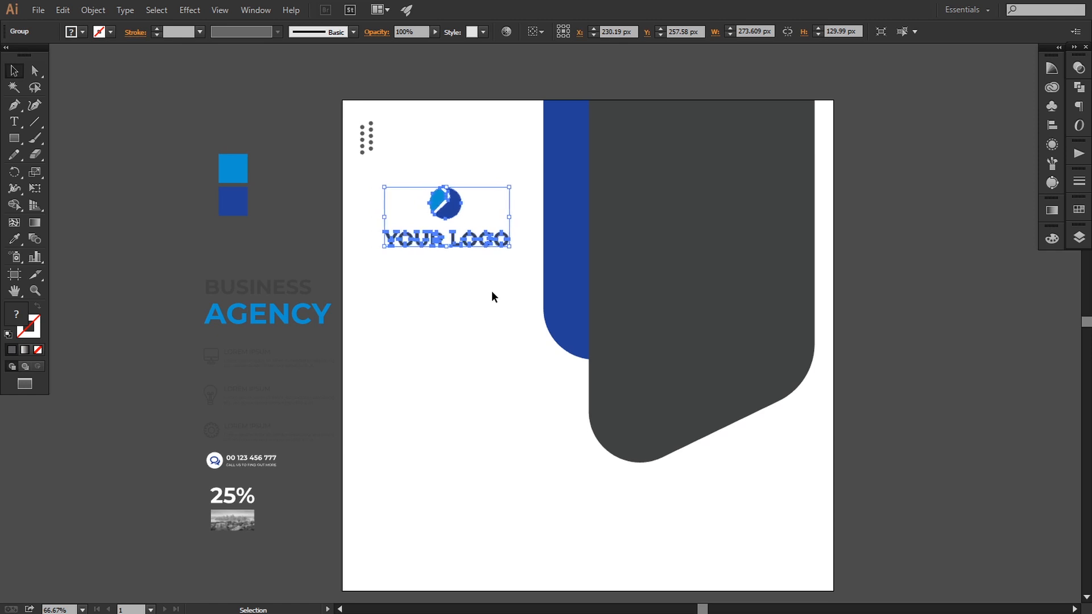
{"action": "key", "text": "Left"}
{"action": "key", "text": "Left"}
{"action": "key", "text": "Left"}
{"action": "key", "text": "Left"}
{"action": "key", "text": "Left"}
{"action": "key", "text": "Left"}
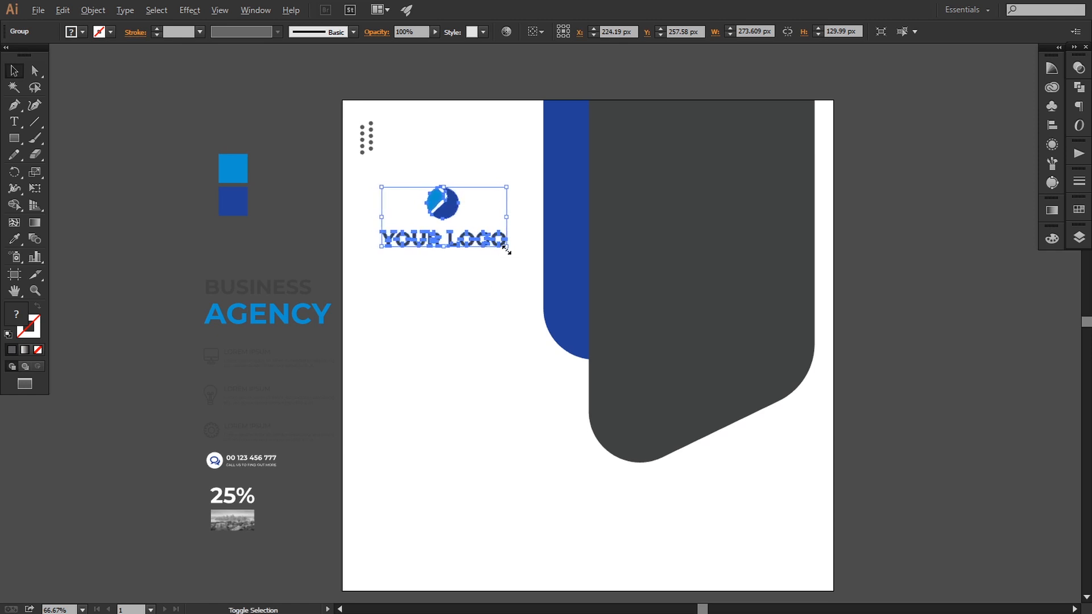
Step: Enlarge the YOUR LOGO group slightly more from its centre and deselect it
{"action": "left_click_drag", "start_coordinate": [506, 247], "coordinate": [508, 248]}
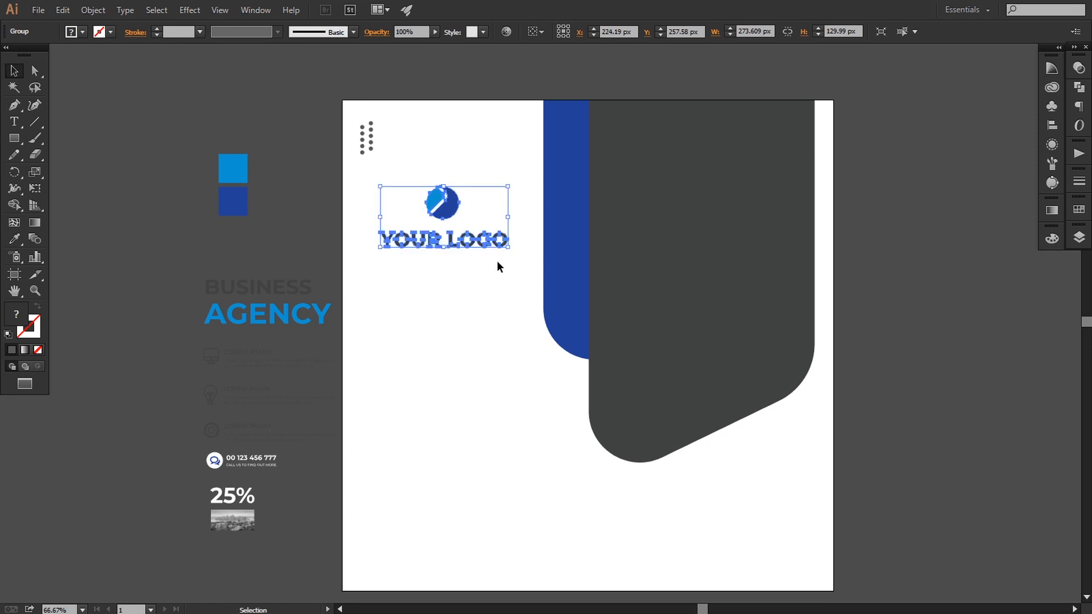
{"action": "left_click", "coordinate": [277, 230]}
{"action": "left_click_drag", "start_coordinate": [409, 332], "coordinate": [410, 316]}
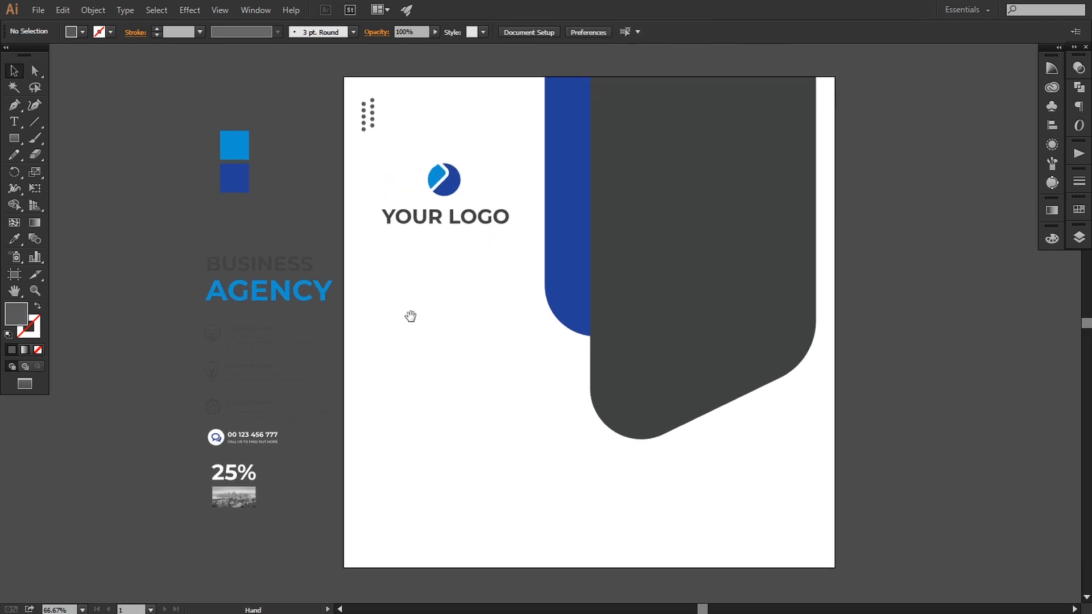
{"action": "left_click_drag", "start_coordinate": [473, 500], "coordinate": [429, 490]}
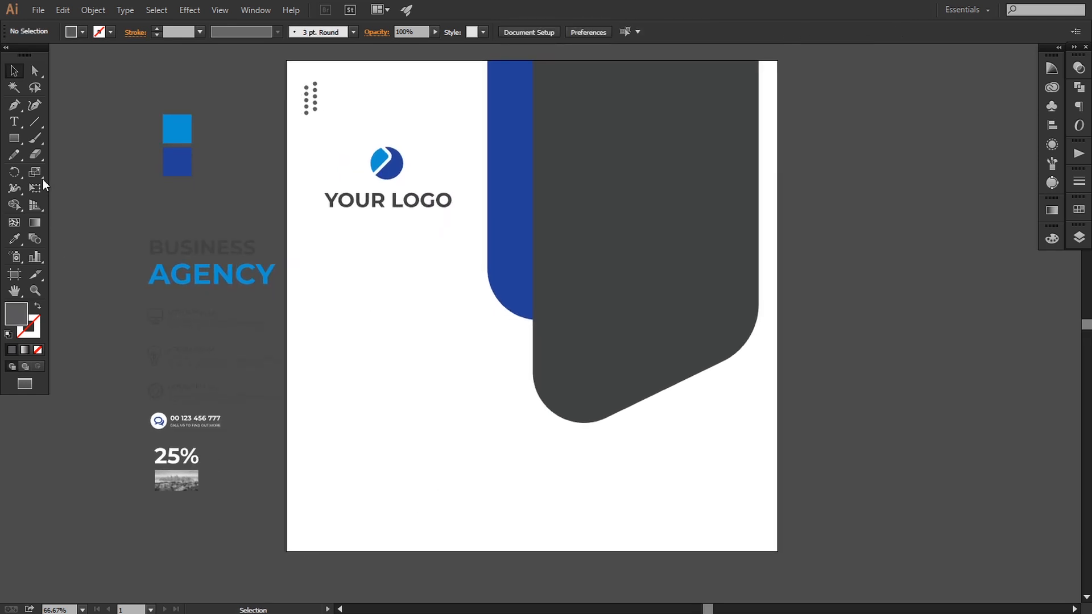
Step: Draw a rectangle about 417 by 271 px below the dark grey shape, extending past the artboard's bottom edge
{"action": "left_click", "coordinate": [14, 105]}
{"action": "scroll", "coordinate": [652, 432], "scroll_direction": "right", "scroll_amount": 1}
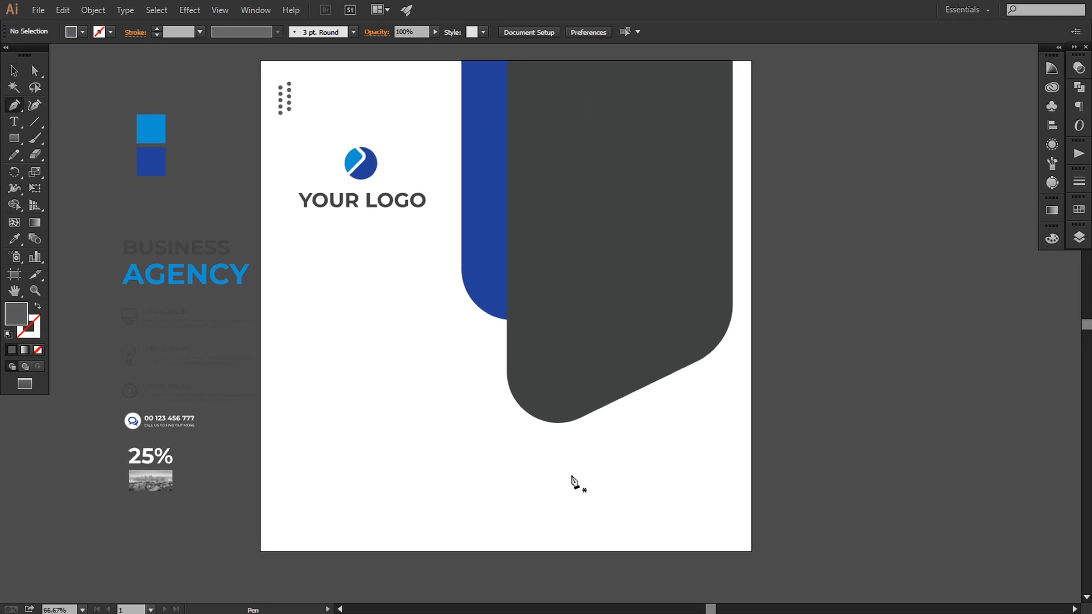
{"action": "left_click", "coordinate": [20, 137]}
{"action": "left_click_drag", "start_coordinate": [542, 450], "coordinate": [732, 573]}
Step: Show the rulers and place a vertical guide at X 1038 px along the dark grey shape's right edge
{"action": "left_click", "coordinate": [220, 11]}
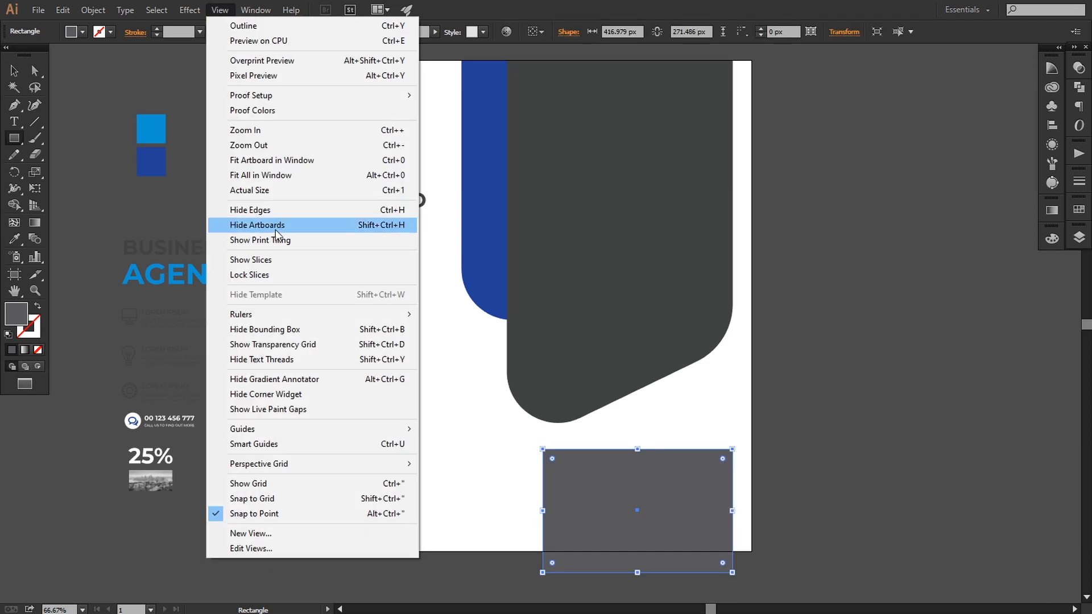
{"action": "mouse_move", "coordinate": [275, 315]}
{"action": "left_click", "coordinate": [434, 318]}
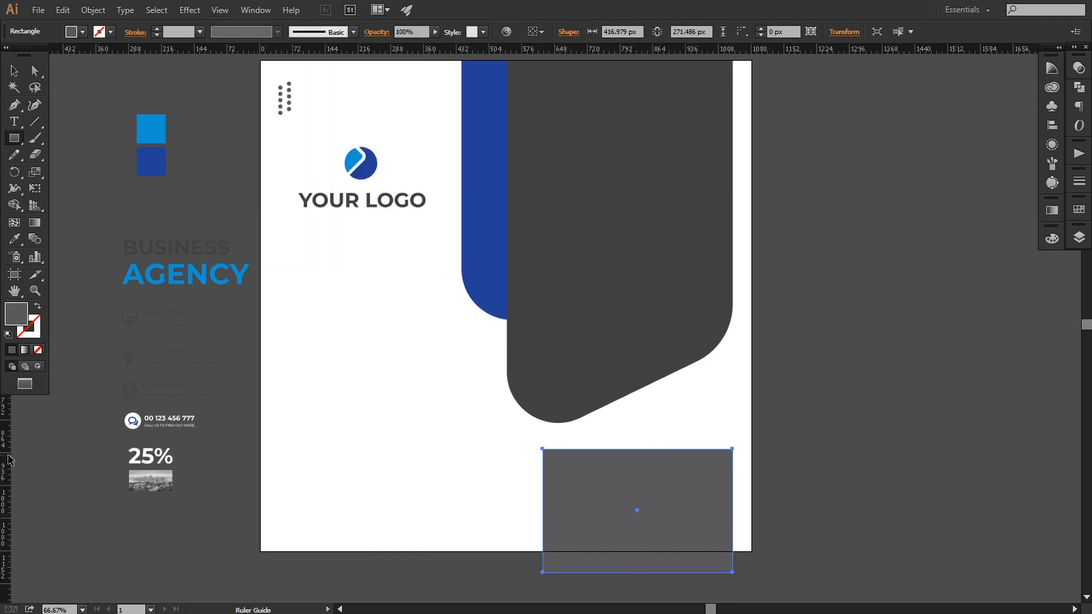
{"action": "left_click_drag", "start_coordinate": [7, 460], "coordinate": [732, 387]}
{"action": "key", "text": "v"}
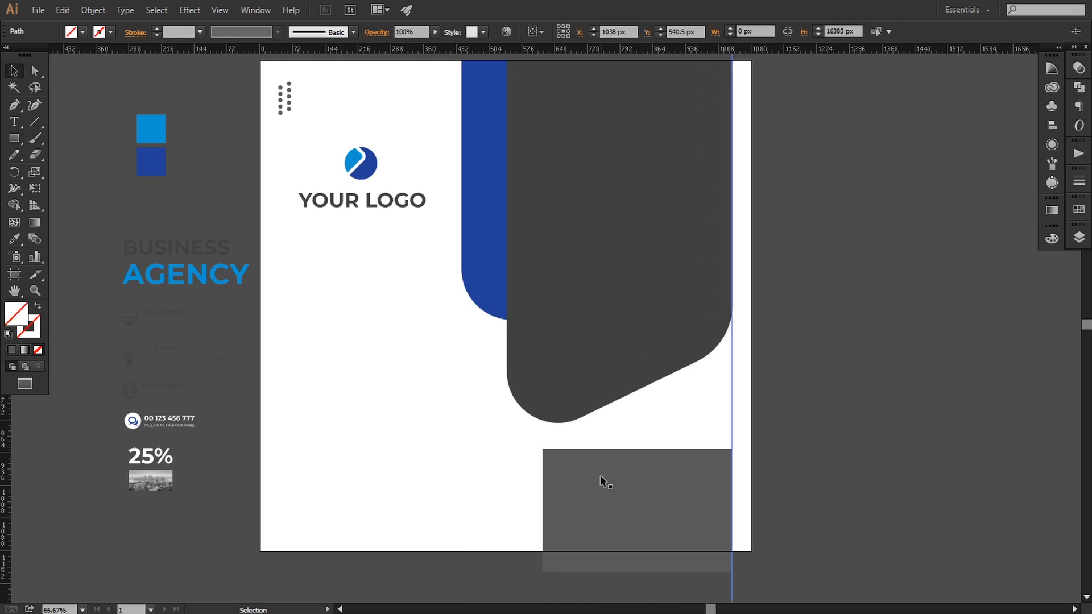
Step: Slant the rectangle's top edge parallel to the grey shape's lower edge by raising its right anchor and lowering its left anchor to Y 931.571 px
{"action": "left_click", "coordinate": [599, 475]}
{"action": "left_click", "coordinate": [34, 70]}
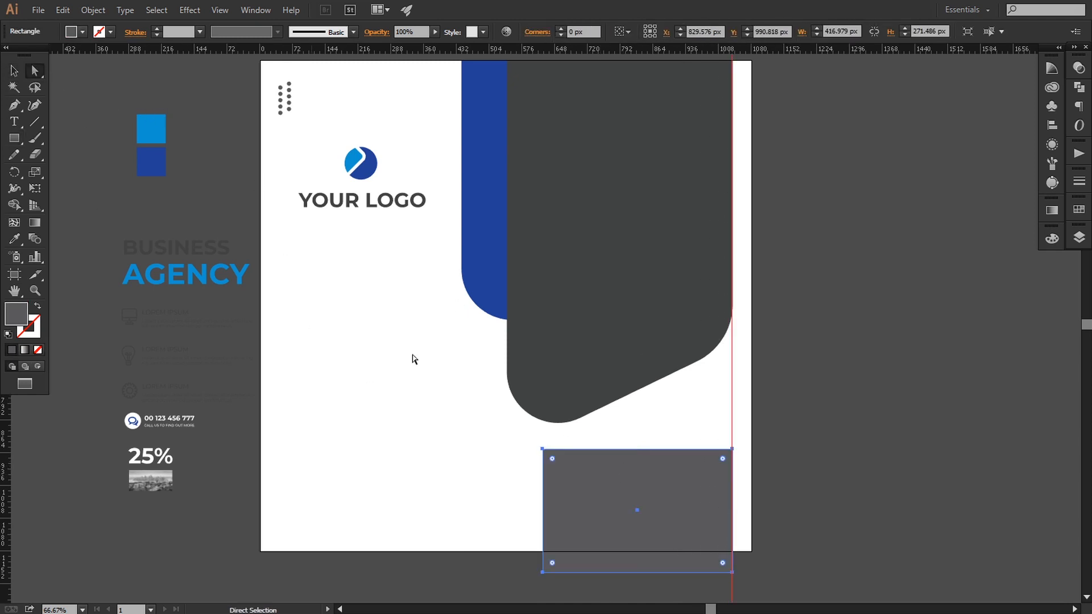
{"action": "left_click", "coordinate": [732, 449]}
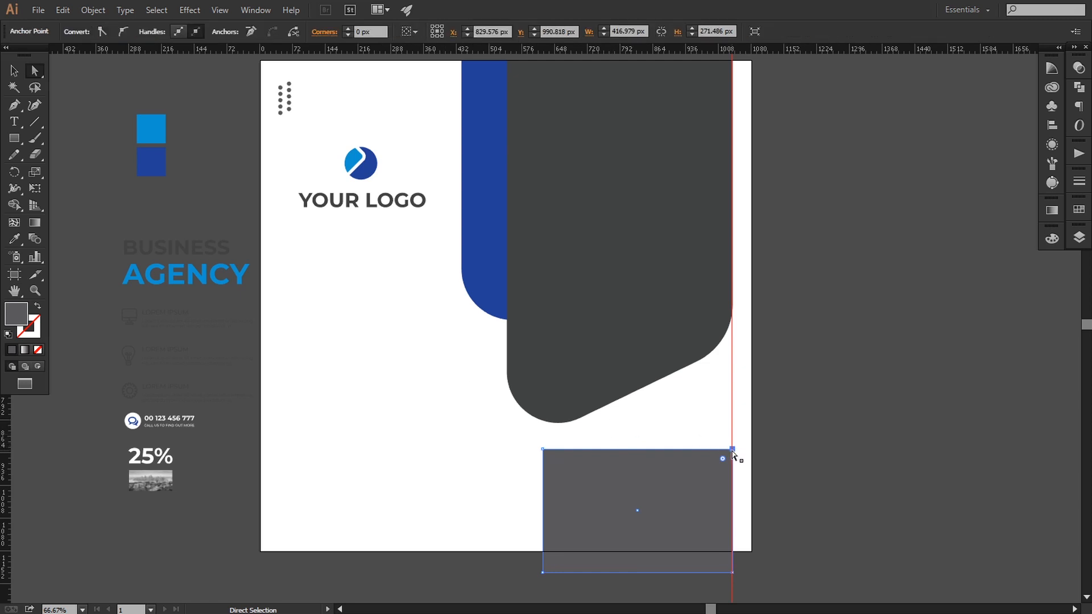
{"action": "left_click_drag", "start_coordinate": [732, 448], "coordinate": [731, 429]}
{"action": "left_click_drag", "start_coordinate": [543, 449], "coordinate": [543, 483]}
{"action": "left_click", "coordinate": [731, 428]}
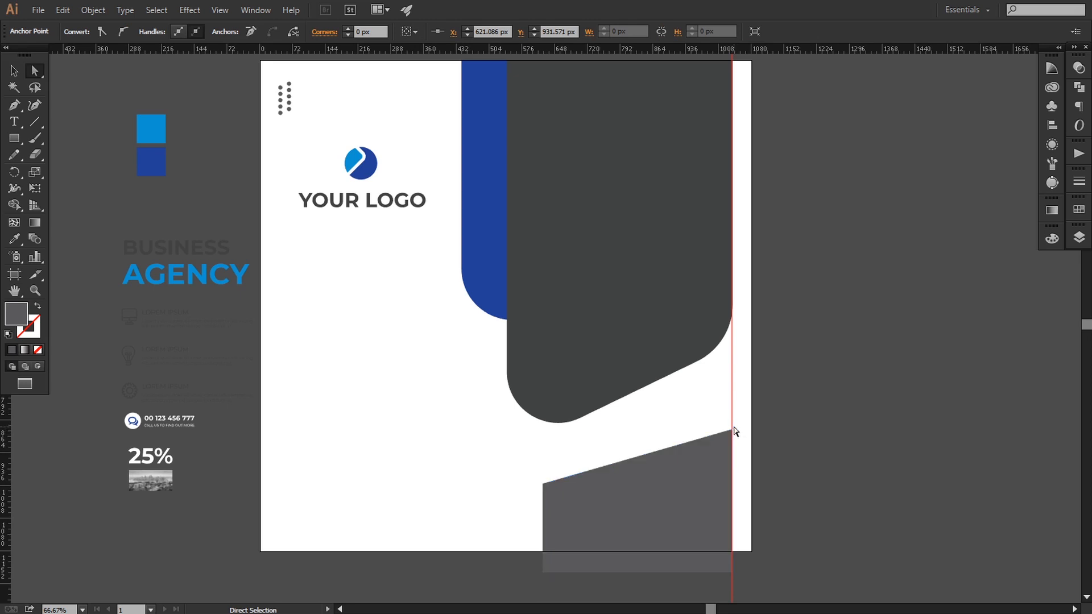
{"action": "left_click_drag", "start_coordinate": [726, 419], "coordinate": [731, 397]}
Step: Round the slanted shape's upper-left corner with a radius of about 95 px
{"action": "left_click", "coordinate": [725, 438]}
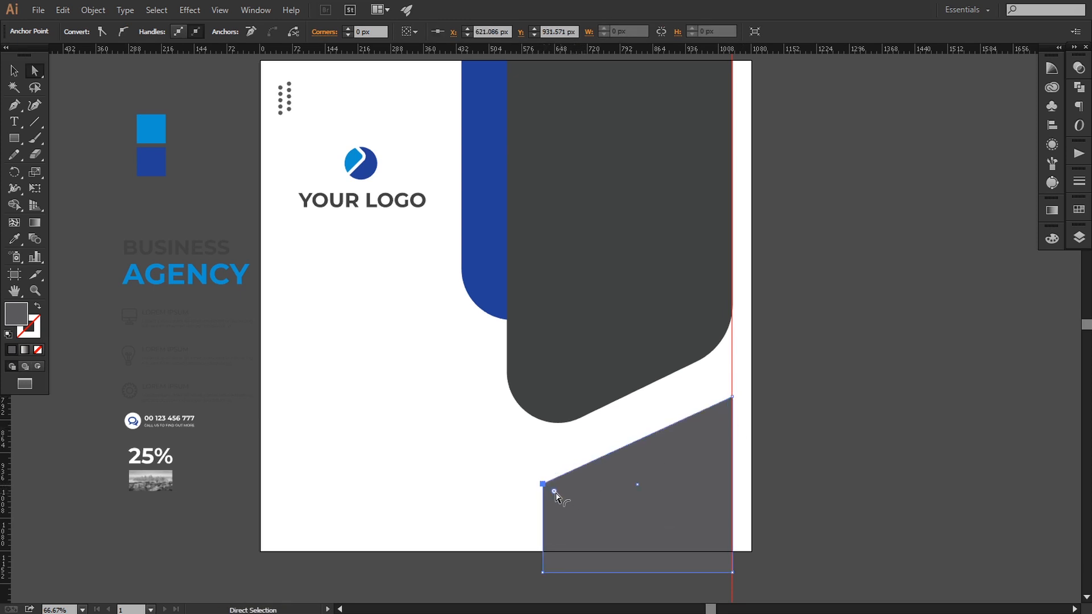
{"action": "left_click_drag", "start_coordinate": [556, 494], "coordinate": [588, 512]}
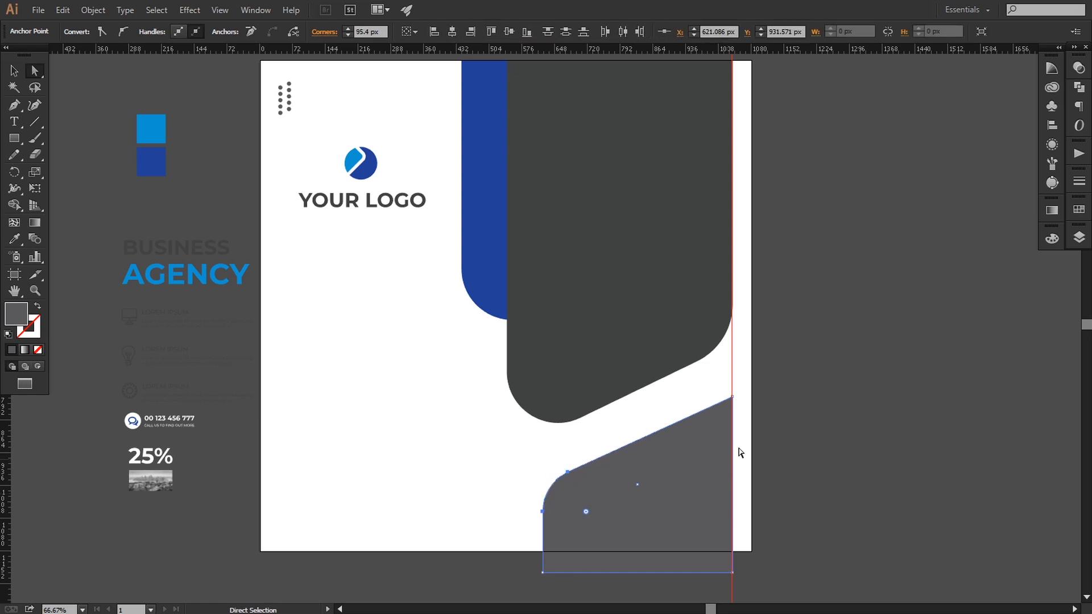
Step: Round the upper-right corner of the slanted grey shape at the guide
{"action": "left_click", "coordinate": [732, 398]}
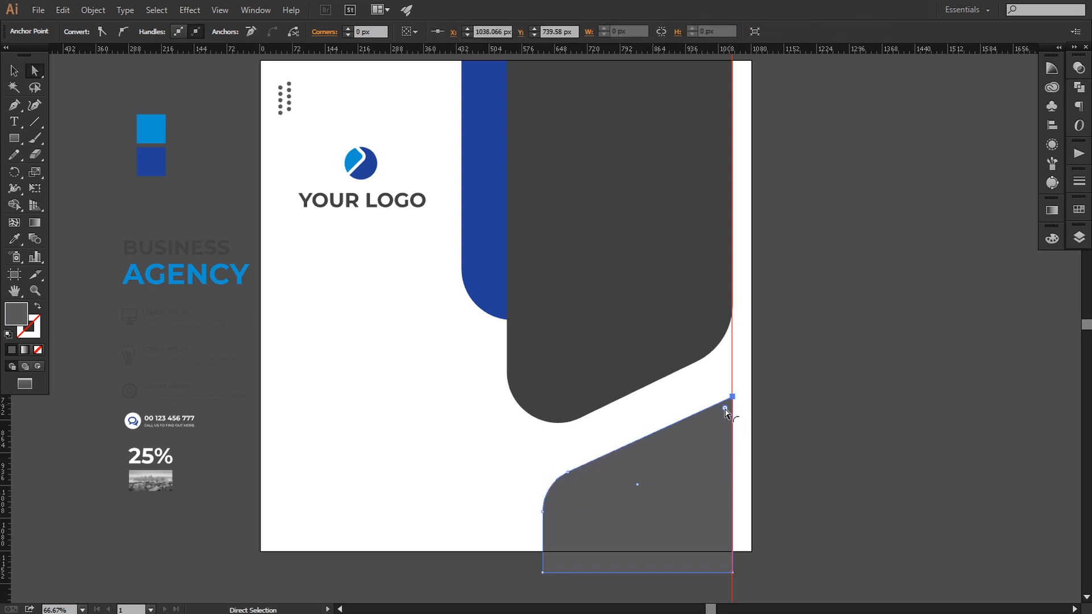
{"action": "left_click_drag", "start_coordinate": [727, 413], "coordinate": [709, 447]}
{"action": "left_click", "coordinate": [809, 429]}
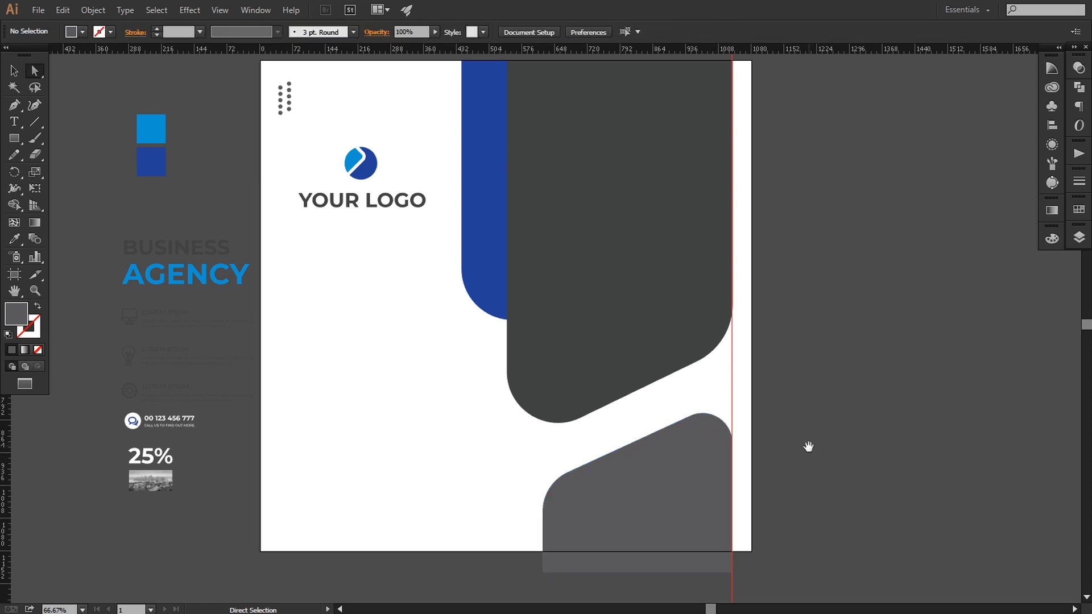
{"action": "left_click_drag", "start_coordinate": [808, 447], "coordinate": [805, 436]}
Step: Raise the slanted shape's two bottom anchors to the artboard's bottom edge at Y 1080 px
{"action": "left_click", "coordinate": [583, 559]}
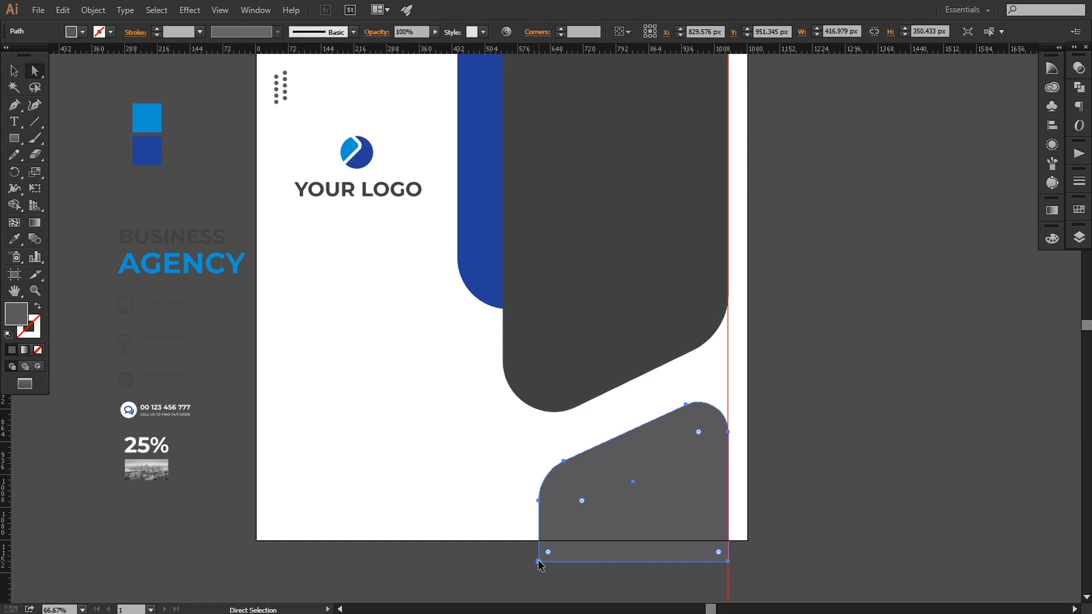
{"action": "left_click_drag", "start_coordinate": [538, 562], "coordinate": [539, 541]}
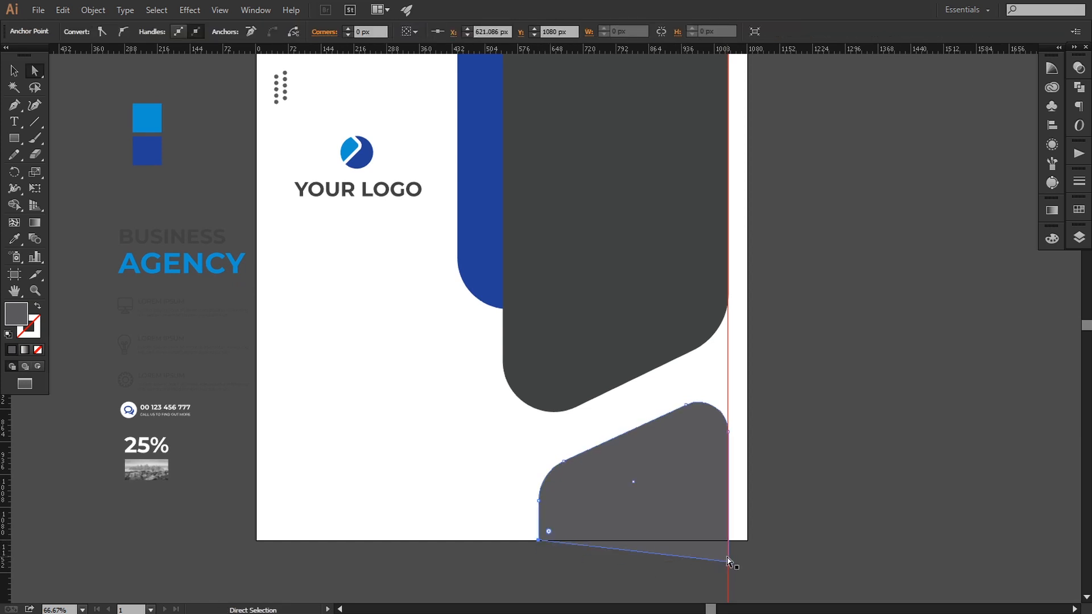
{"action": "left_click_drag", "start_coordinate": [729, 565], "coordinate": [729, 540]}
{"action": "left_click", "coordinate": [805, 467]}
{"action": "left_click_drag", "start_coordinate": [770, 420], "coordinate": [754, 414]}
{"action": "left_click_drag", "start_coordinate": [670, 415], "coordinate": [655, 360]}
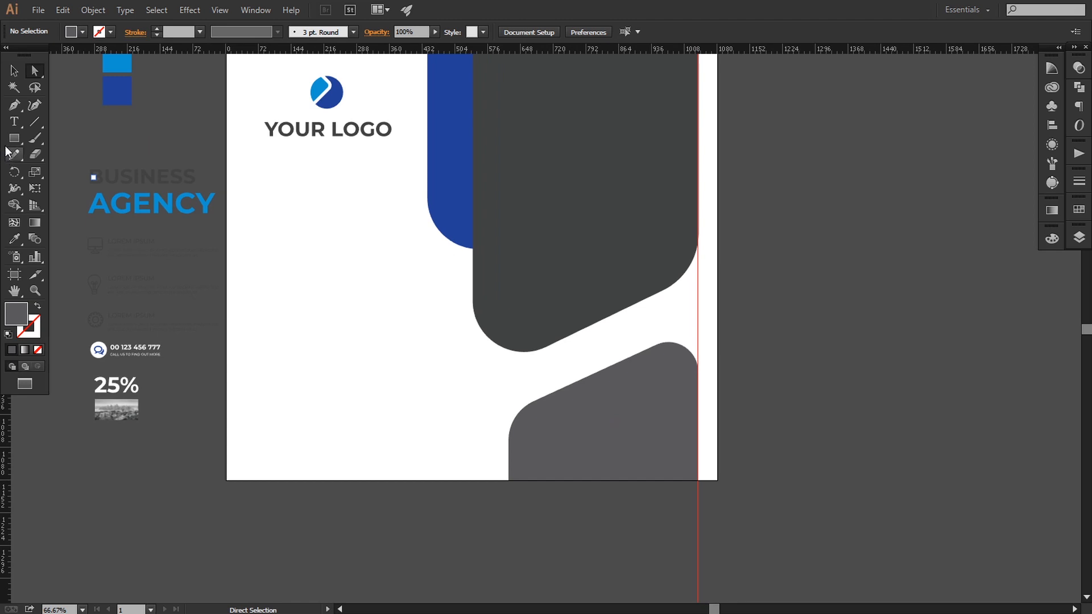
Step: Draw a circle about 261 px in diameter in the white area at the artboard's lower left
{"action": "left_click", "coordinate": [14, 140]}
{"action": "left_click", "coordinate": [61, 170]}
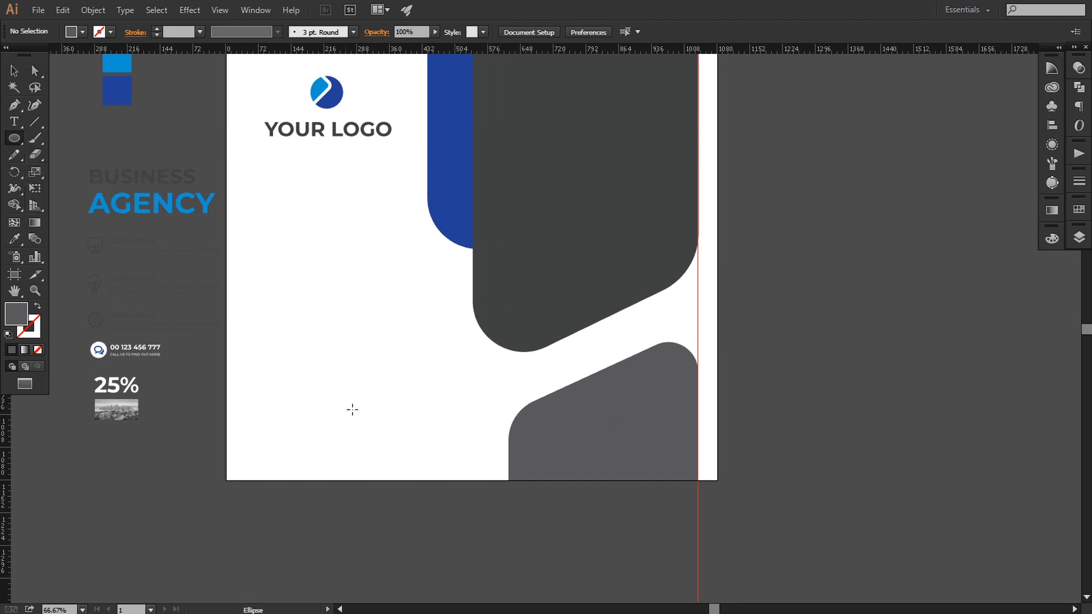
{"action": "left_click_drag", "start_coordinate": [316, 366], "coordinate": [433, 480]}
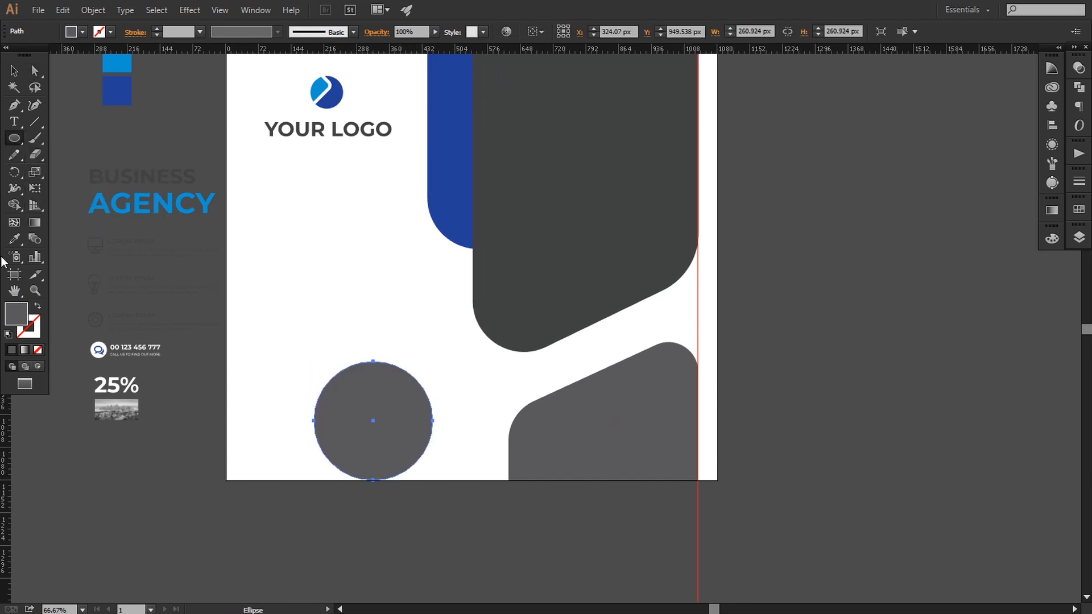
Step: Move the circle over the gap between the two grey shapes and scale it down to about 243 px
{"action": "left_click", "coordinate": [14, 71]}
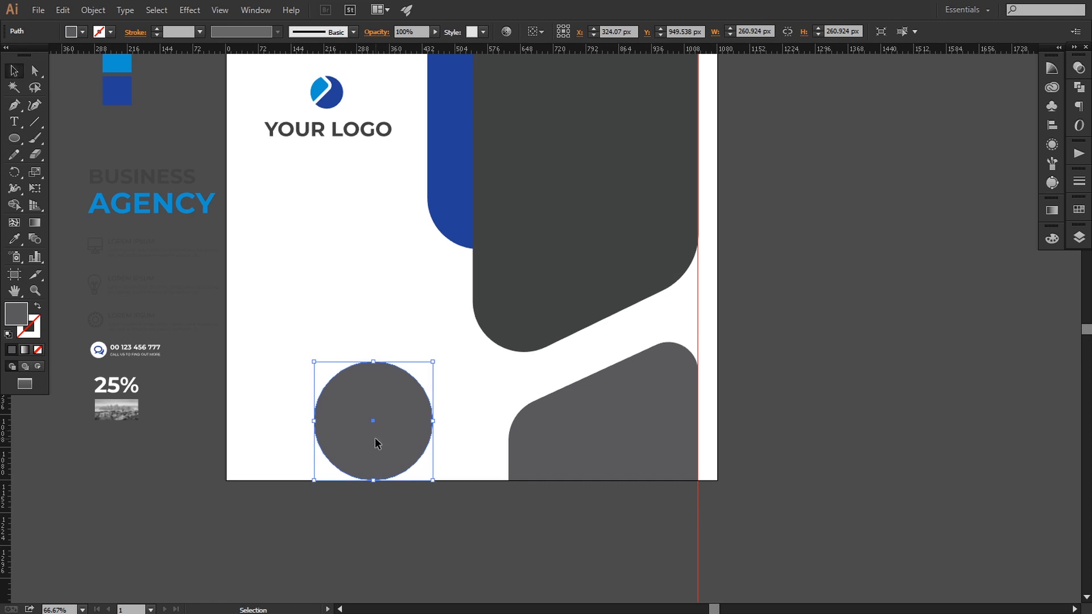
{"action": "left_click_drag", "start_coordinate": [375, 438], "coordinate": [605, 368]}
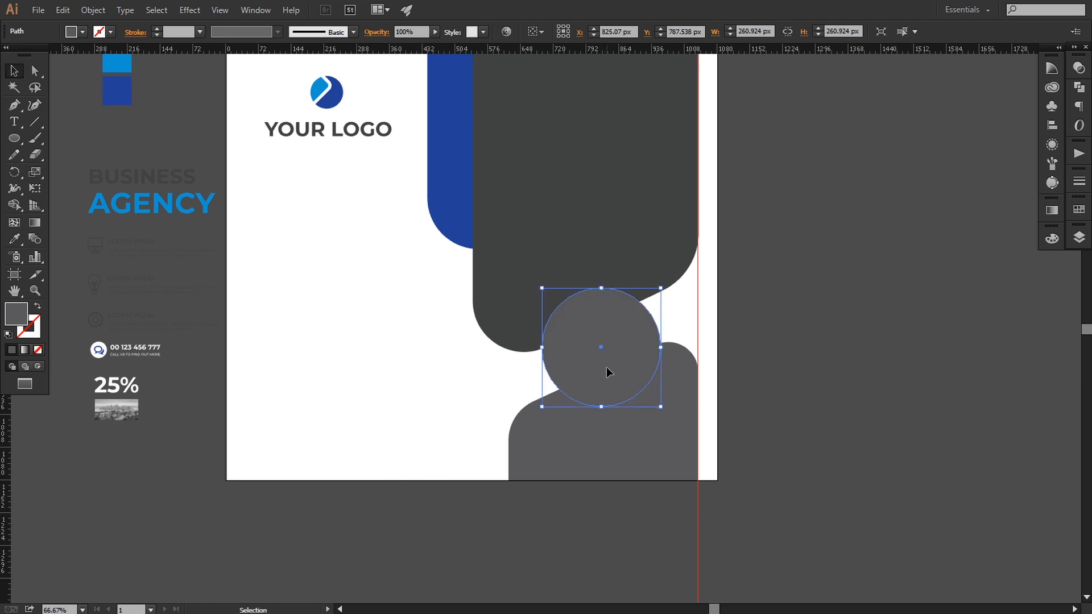
{"action": "left_click_drag", "start_coordinate": [660, 410], "coordinate": [655, 410]}
{"action": "key", "text": "Up"}
{"action": "key", "text": "Up"}
{"action": "key", "text": "Up"}
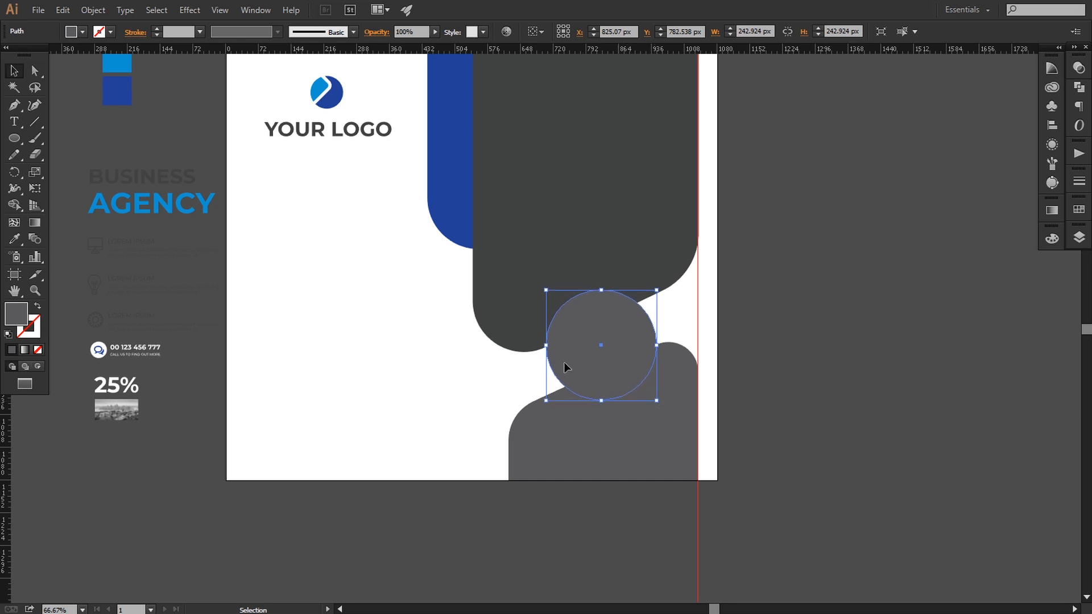
Step: Paste a copy of the circle in front and scale it concentrically to about 207 px
{"action": "left_click", "coordinate": [62, 10]}
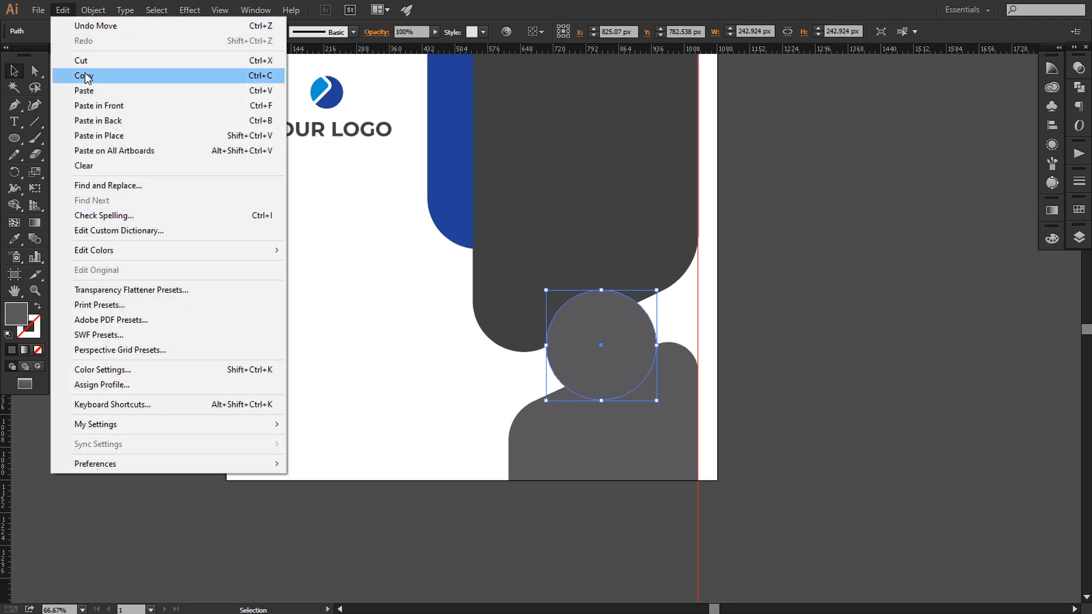
{"action": "left_click", "coordinate": [86, 75]}
{"action": "left_click", "coordinate": [63, 10]}
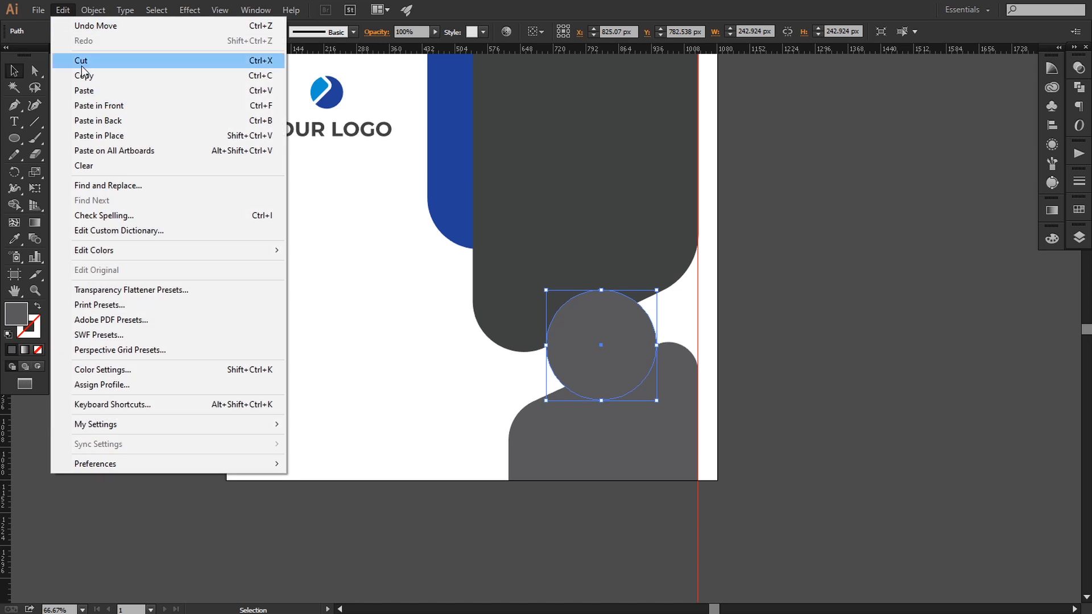
{"action": "left_click", "coordinate": [95, 105]}
{"action": "left_click_drag", "start_coordinate": [658, 291], "coordinate": [649, 298]}
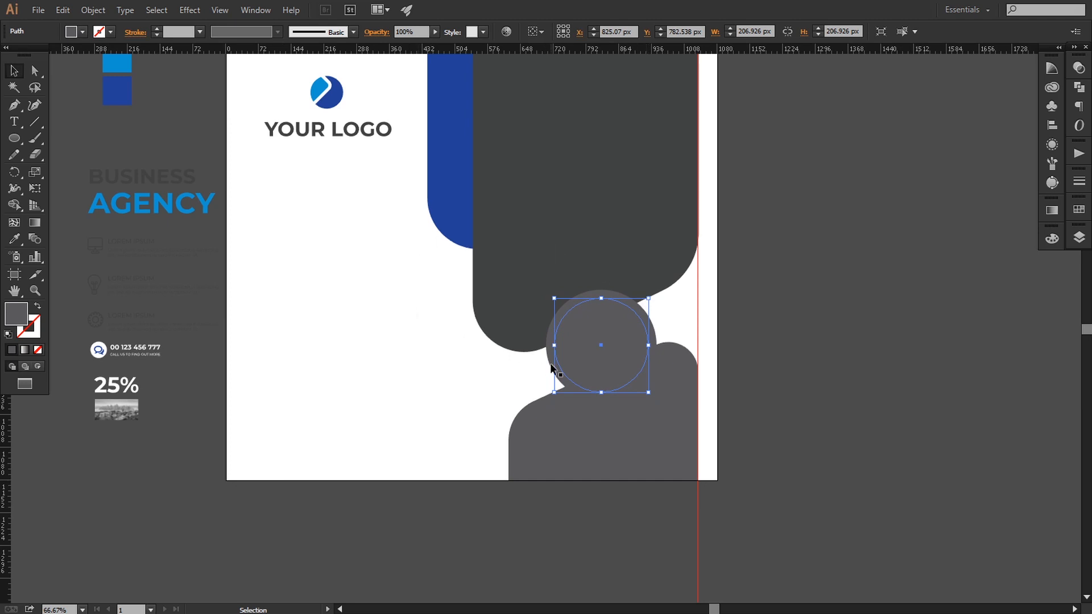
{"action": "key", "text": "ctrl+z"}
Step: Fill the outer circle with the artboard's white using the Eyedropper
{"action": "left_click", "coordinate": [14, 240]}
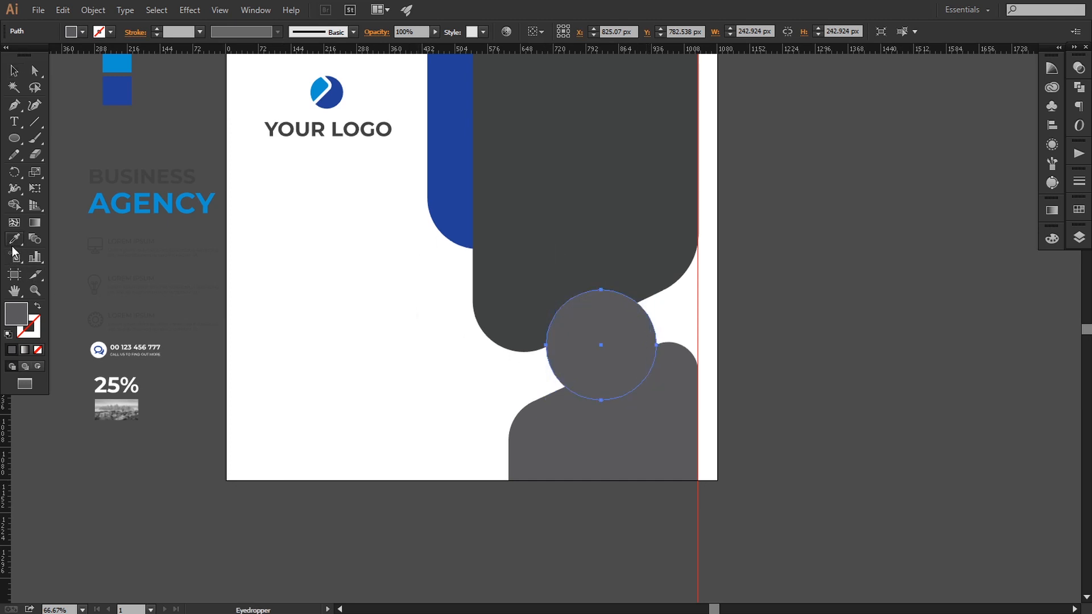
{"action": "left_click", "coordinate": [337, 360]}
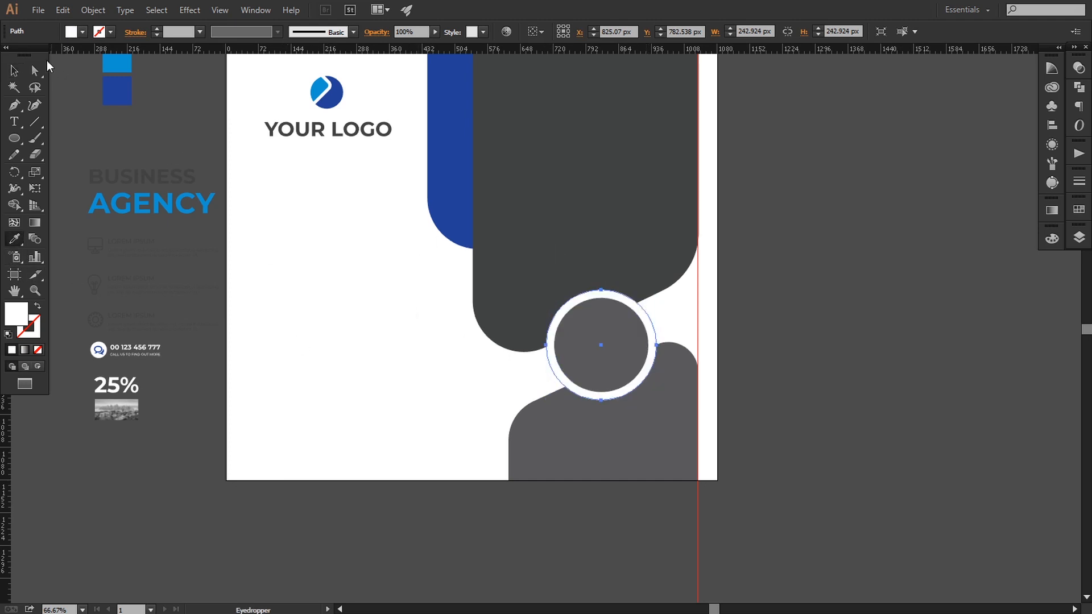
{"action": "left_click", "coordinate": [14, 71]}
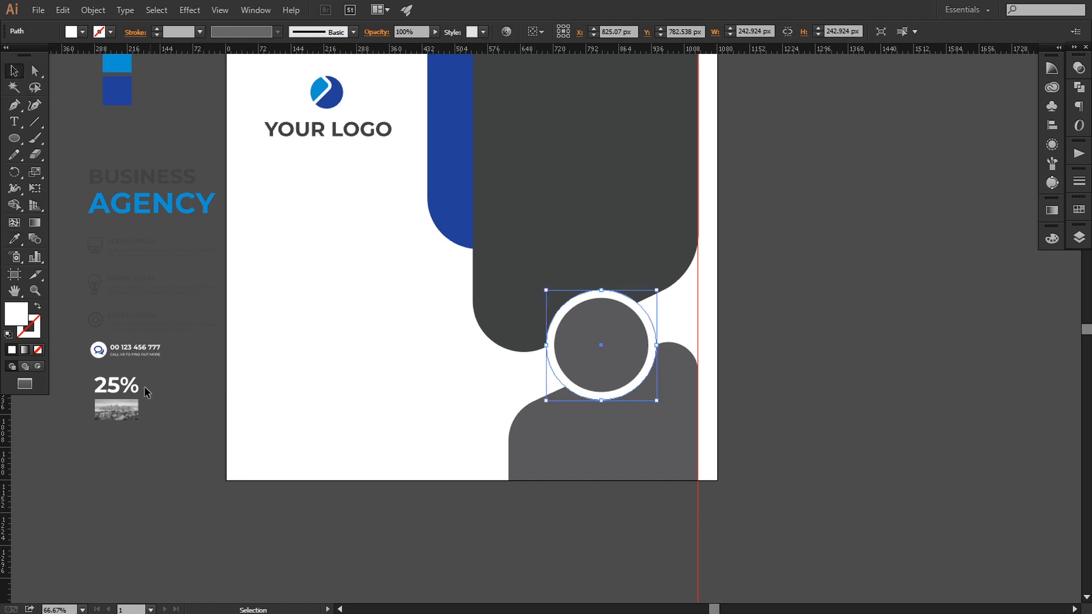
Step: Move the 25% text into the inner circle and bring it to the front
{"action": "left_click_drag", "start_coordinate": [121, 392], "coordinate": [631, 358]}
{"action": "right_click", "coordinate": [614, 347]}
{"action": "mouse_move", "coordinate": [662, 459]}
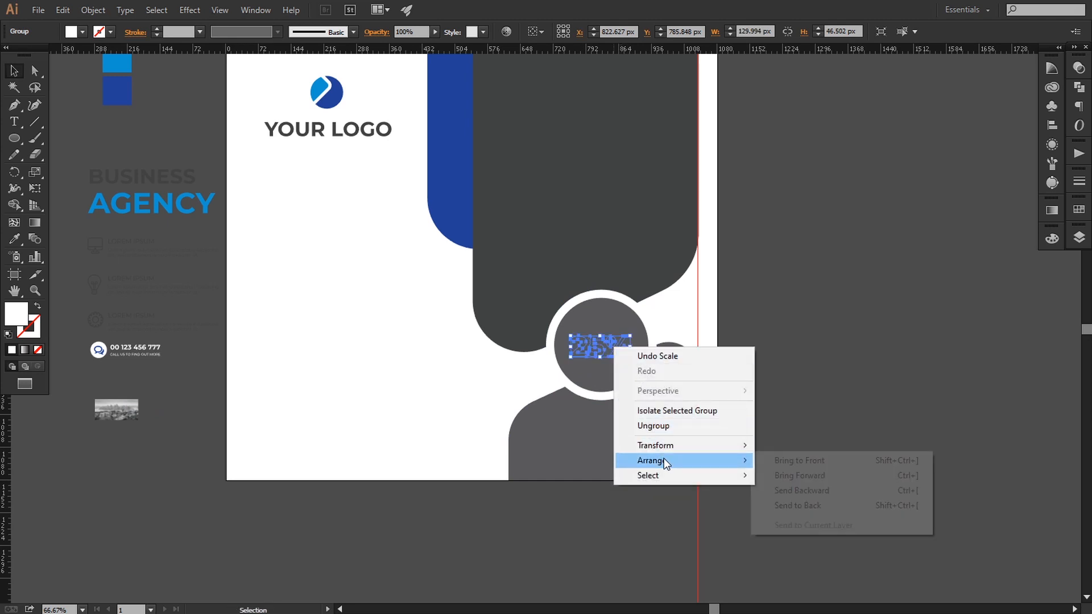
{"action": "left_click", "coordinate": [777, 461]}
{"action": "left_click", "coordinate": [165, 415]}
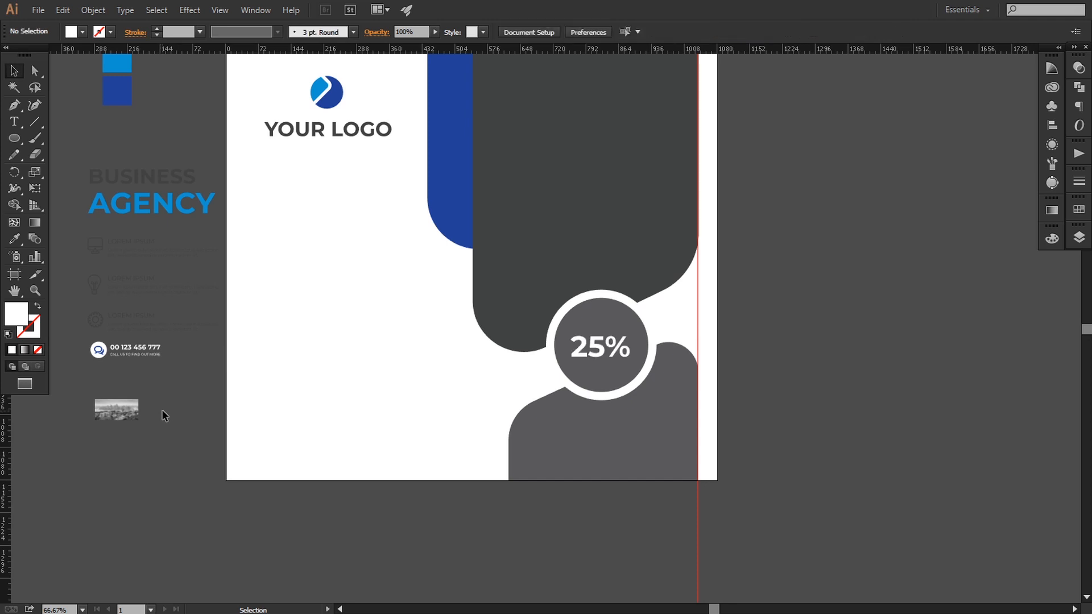
Step: Add the text OFF beside the artboard in Myriad Pro Semibold
{"action": "left_click_drag", "start_coordinate": [167, 412], "coordinate": [46, 380]}
{"action": "left_click", "coordinate": [112, 460]}
{"action": "key", "text": "t"}
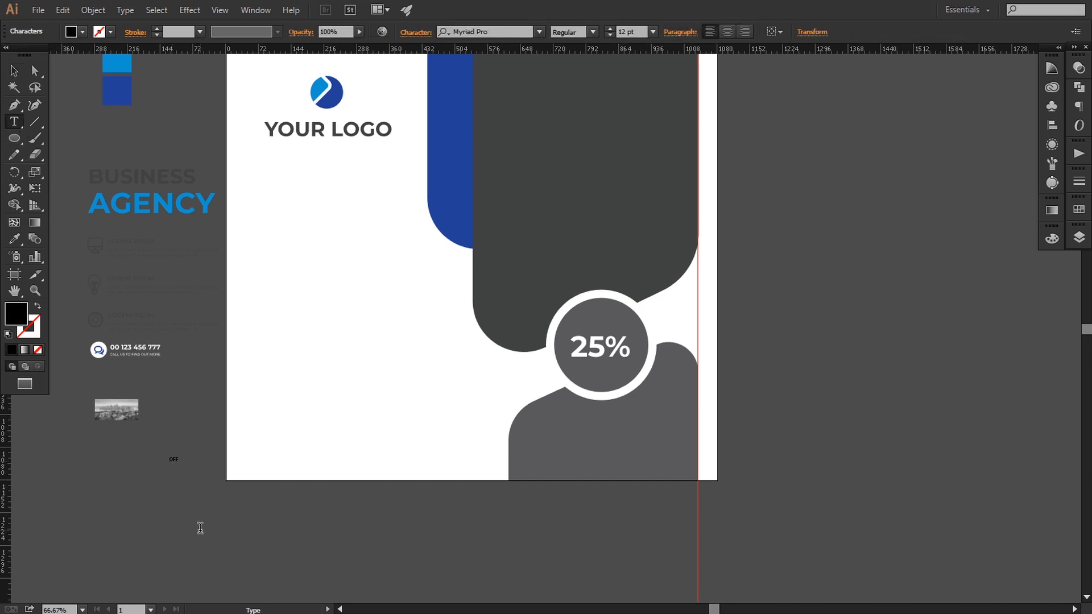
{"action": "key", "text": "ctrl+a"}
{"action": "left_click", "coordinate": [597, 36]}
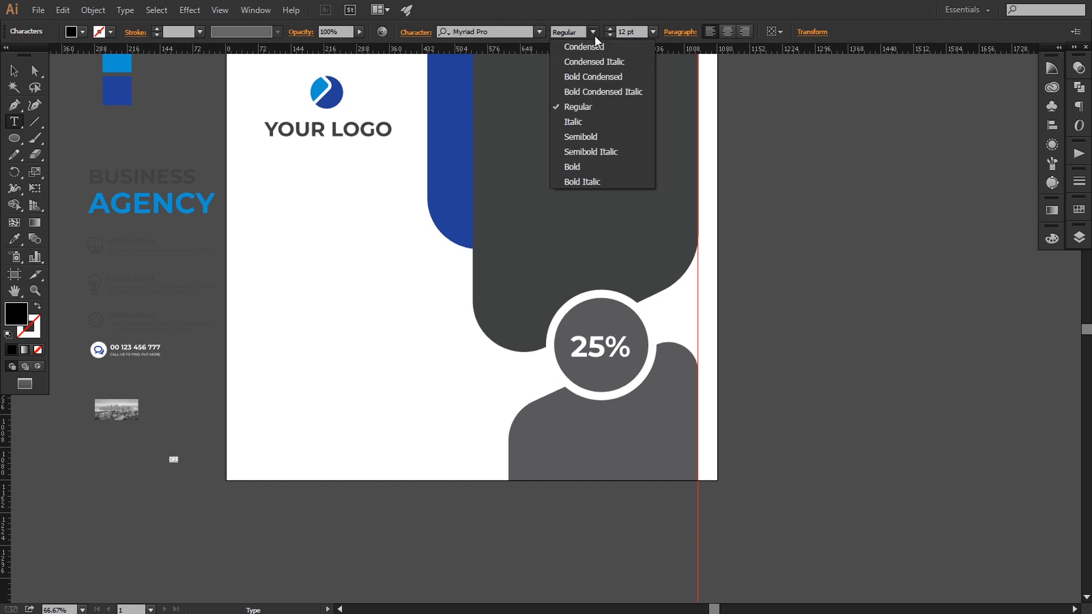
{"action": "left_click", "coordinate": [575, 139]}
{"action": "left_click", "coordinate": [14, 70]}
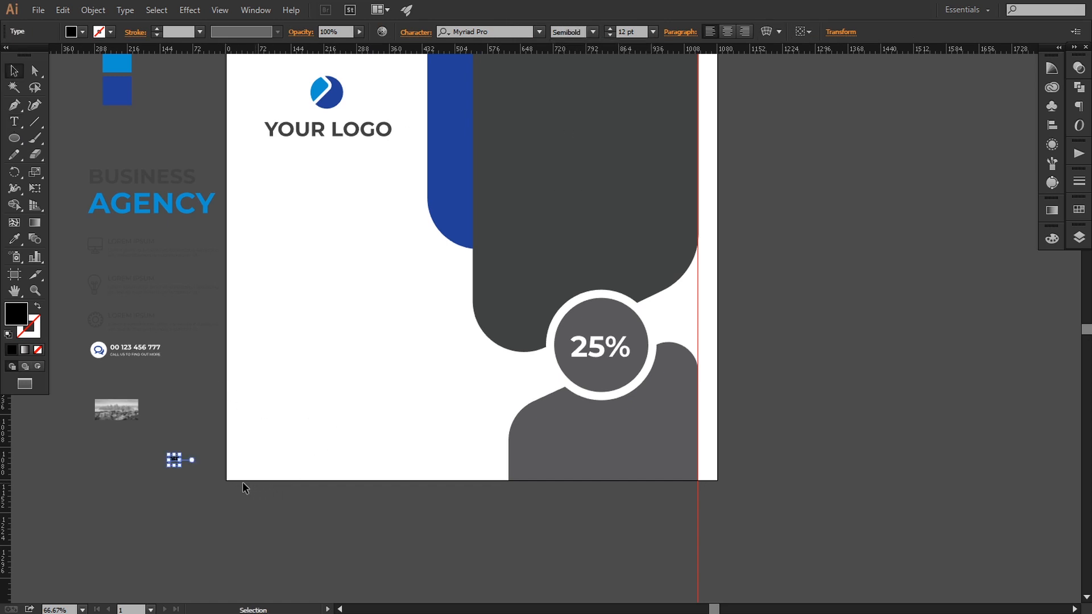
Step: Place the OFF text below 25% in the circle, enlarged to about 42.75 pt and filled white
{"action": "left_click_drag", "start_coordinate": [179, 466], "coordinate": [601, 377]}
{"action": "left_click", "coordinate": [226, 527]}
{"action": "left_click", "coordinate": [1078, 209]}
{"action": "left_click", "coordinate": [917, 239]}
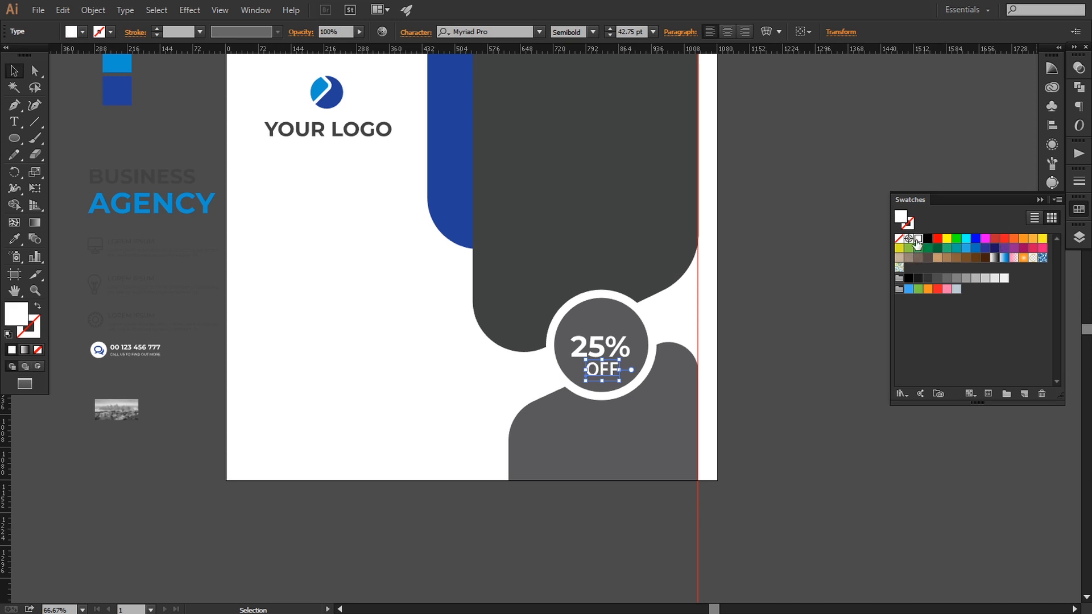
{"action": "left_click", "coordinate": [825, 288]}
{"action": "left_click", "coordinate": [1038, 201]}
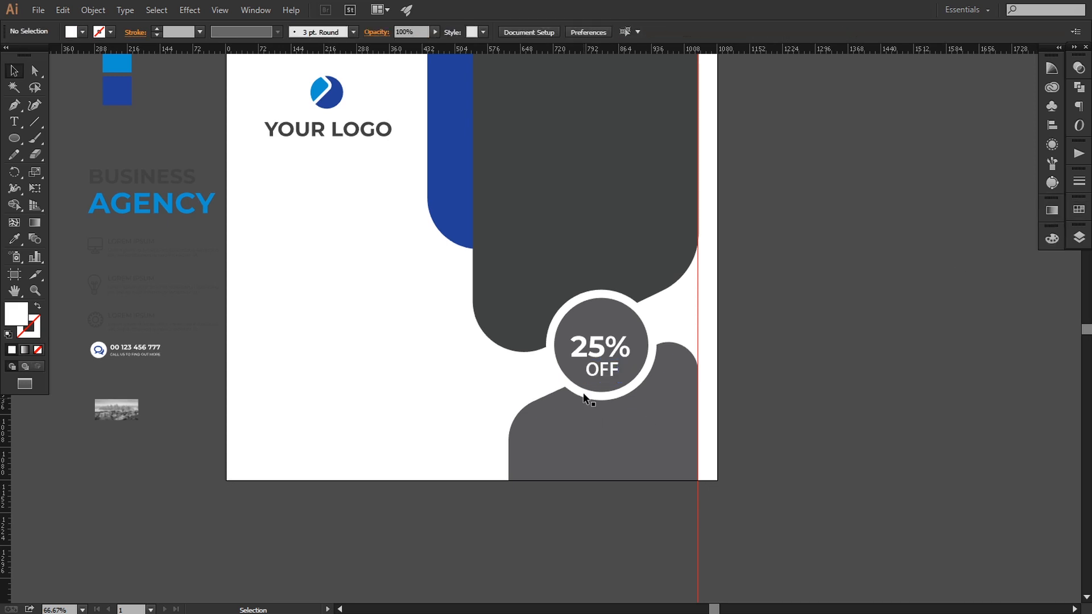
Step: Nudge the OFF text slightly left to centre it under 25%
{"action": "left_click", "coordinate": [591, 380]}
{"action": "key", "text": "Left"}
{"action": "key", "text": "Left"}
{"action": "key", "text": "Left"}
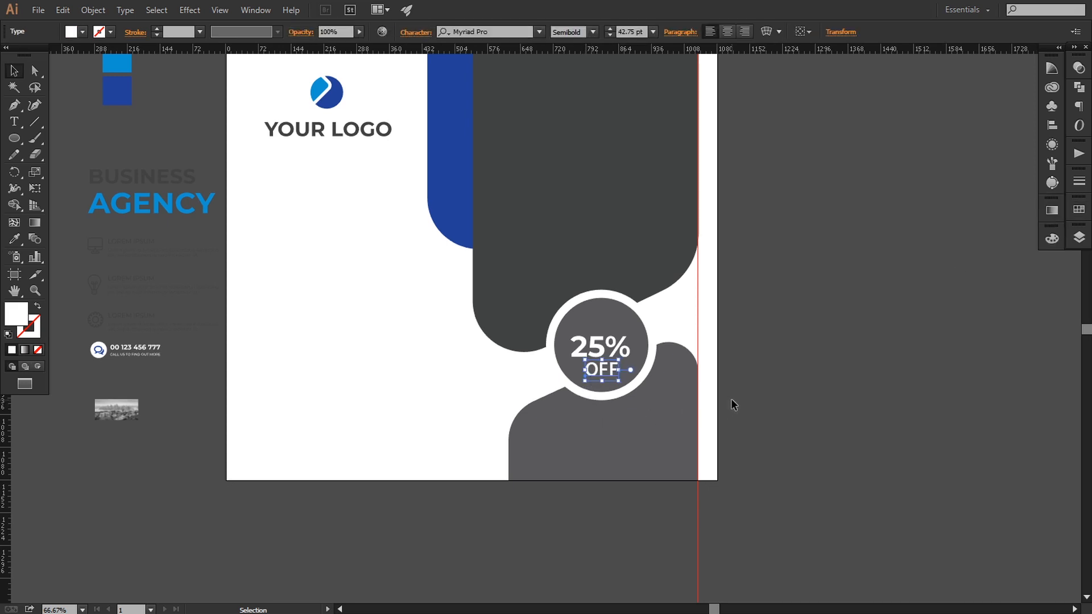
{"action": "left_click", "coordinate": [733, 397]}
Step: Shift the 25% and OFF text together up 18 px and right 4 px, and enlarge the pair to about 136 px wide
{"action": "left_click", "coordinate": [598, 360]}
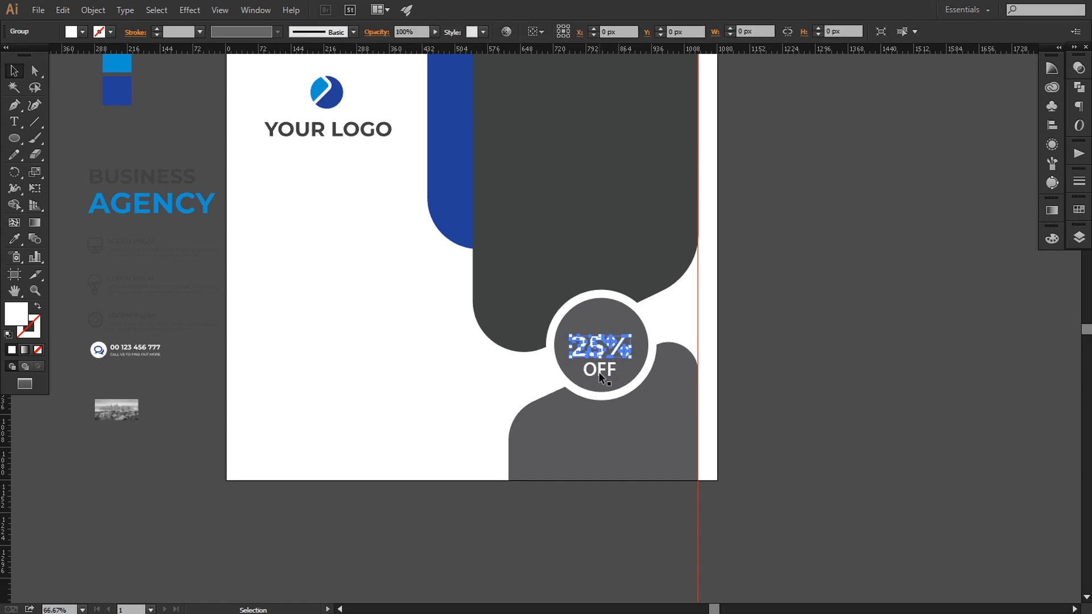
{"action": "left_click", "coordinate": [598, 372], "text": "shift"}
{"action": "key", "text": "Up"}
{"action": "key", "text": "Up"}
{"action": "key", "text": "Up"}
{"action": "key", "text": "Up"}
{"action": "key", "text": "Up"}
{"action": "key", "text": "Up"}
{"action": "key", "text": "Up"}
{"action": "key", "text": "Up"}
{"action": "key", "text": "Up"}
{"action": "key", "text": "Up"}
{"action": "key", "text": "Up"}
{"action": "key", "text": "Up"}
{"action": "key", "text": "Up"}
{"action": "key", "text": "Up"}
{"action": "key", "text": "Up"}
{"action": "key", "text": "Up"}
{"action": "key", "text": "Up"}
{"action": "key", "text": "Up"}
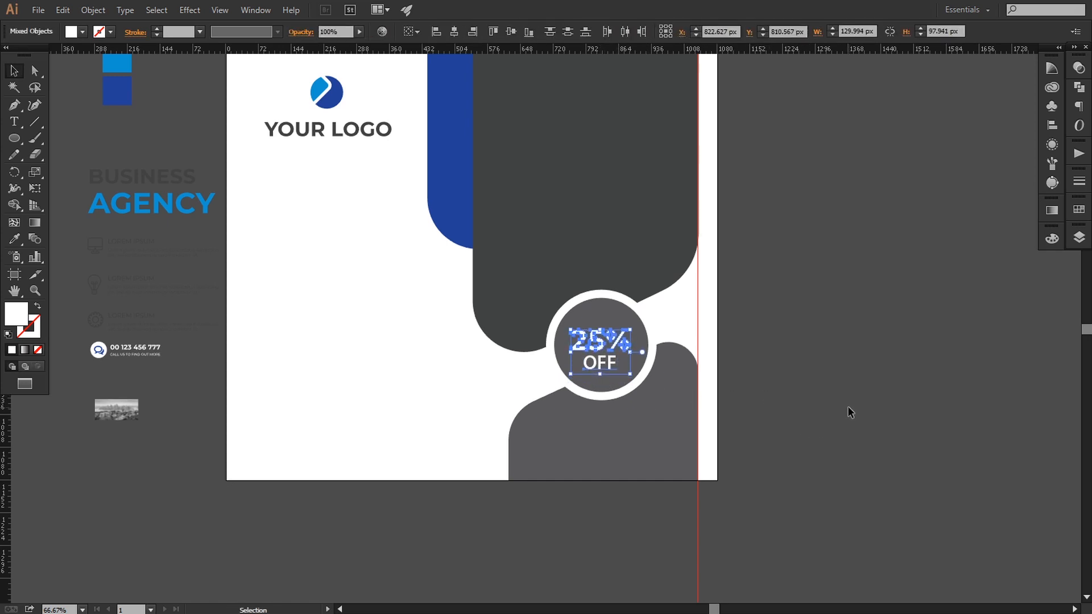
{"action": "key", "text": "Right"}
{"action": "key", "text": "Right"}
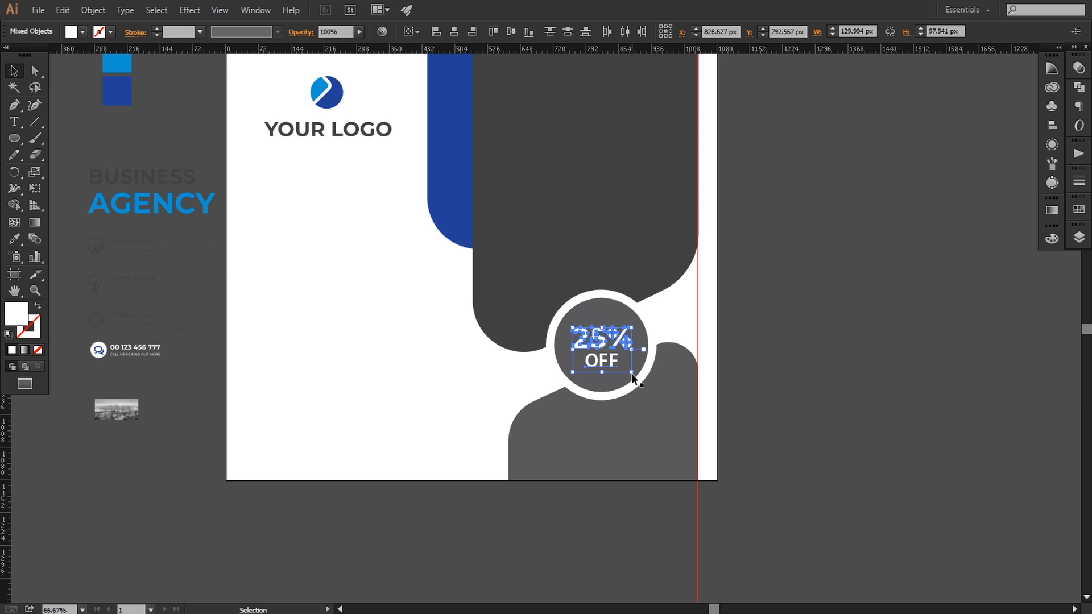
{"action": "left_click_drag", "start_coordinate": [632, 373], "coordinate": [635, 381]}
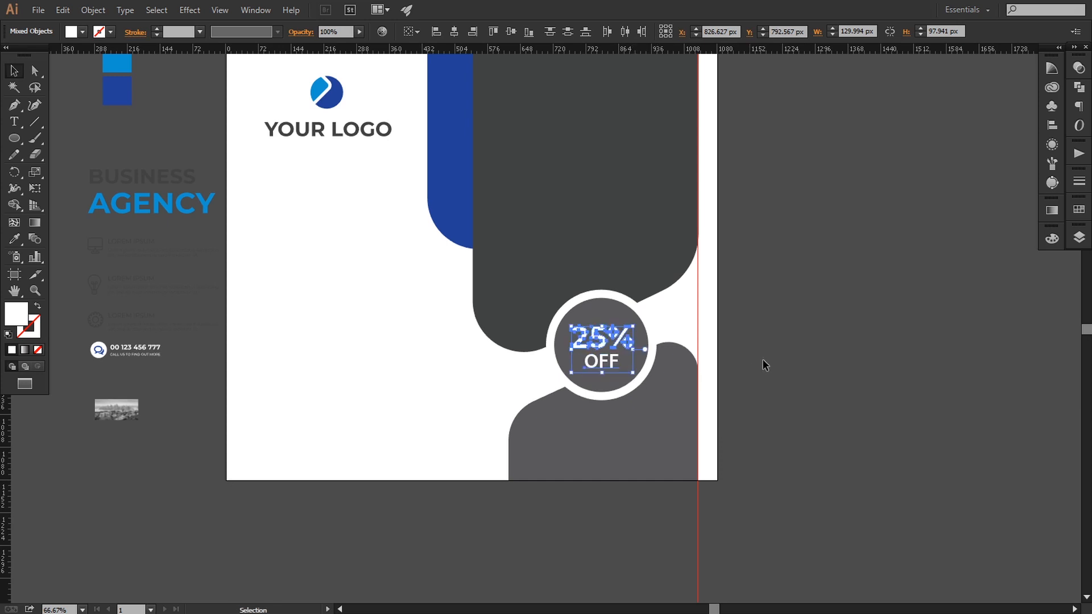
Step: Convert the OFF text to outlines
{"action": "left_click", "coordinate": [125, 10]}
{"action": "left_click", "coordinate": [159, 251]}
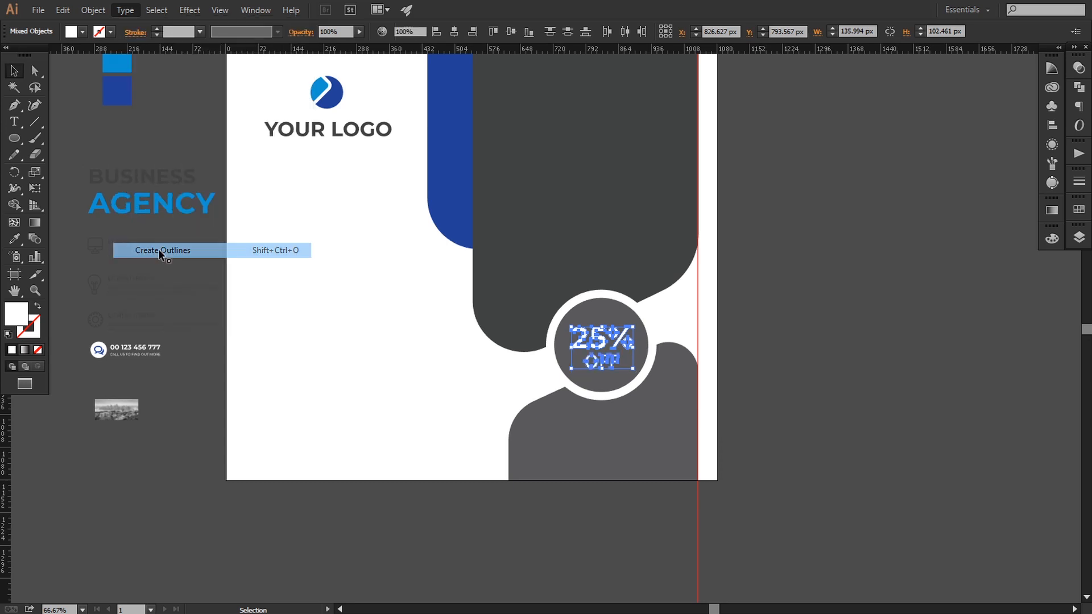
{"action": "left_click", "coordinate": [834, 387]}
Step: Scale the white outer circle down slightly about its centre to make the badge's ring thinner
{"action": "key", "text": "space"}
{"action": "left_click_drag", "start_coordinate": [756, 350], "coordinate": [732, 335]}
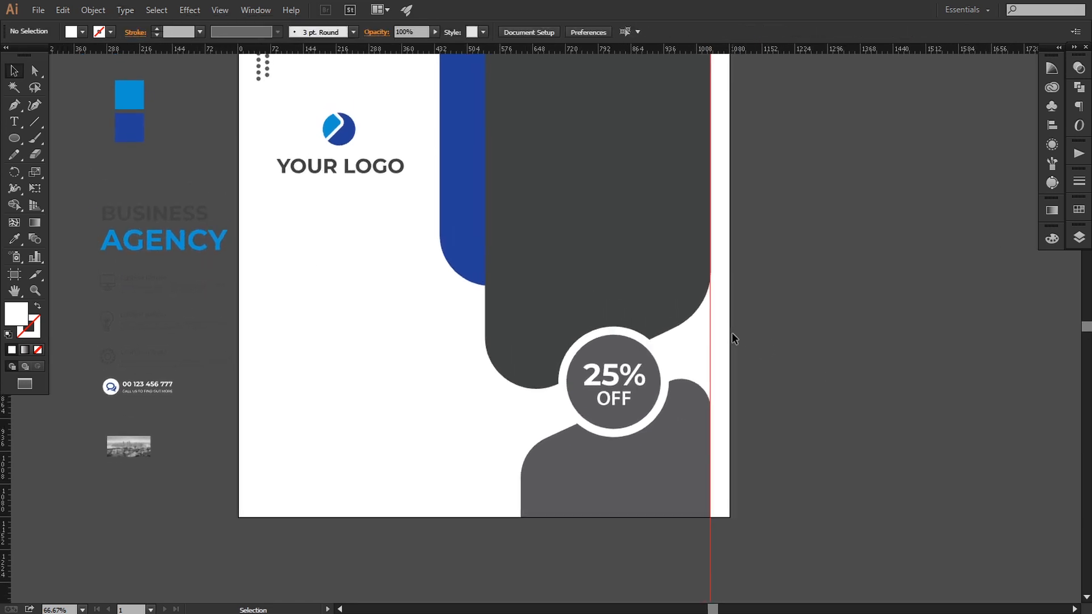
{"action": "left_click", "coordinate": [617, 343]}
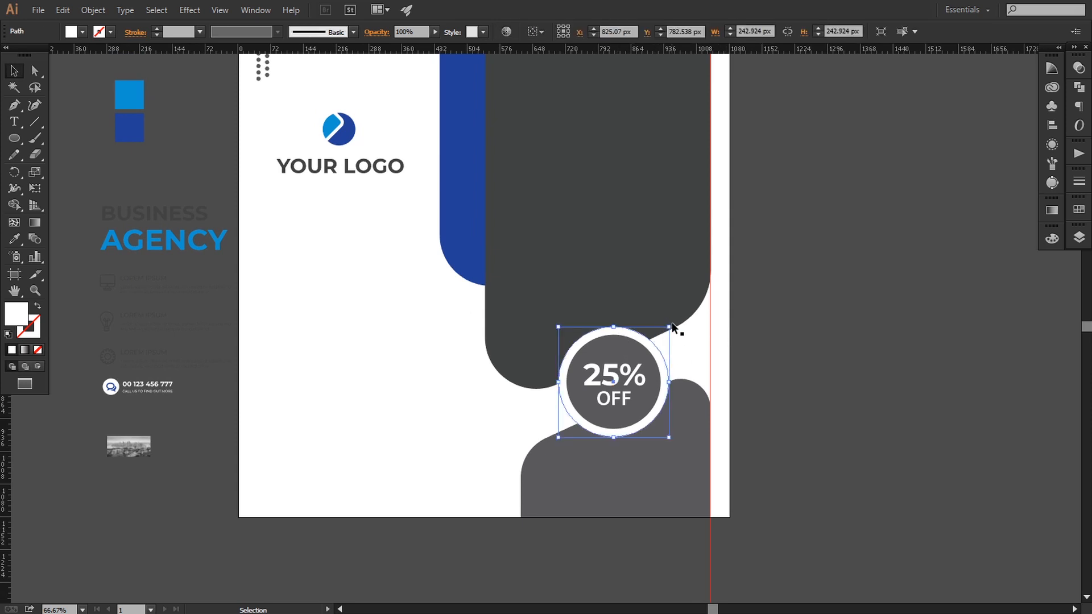
{"action": "left_click", "coordinate": [807, 340]}
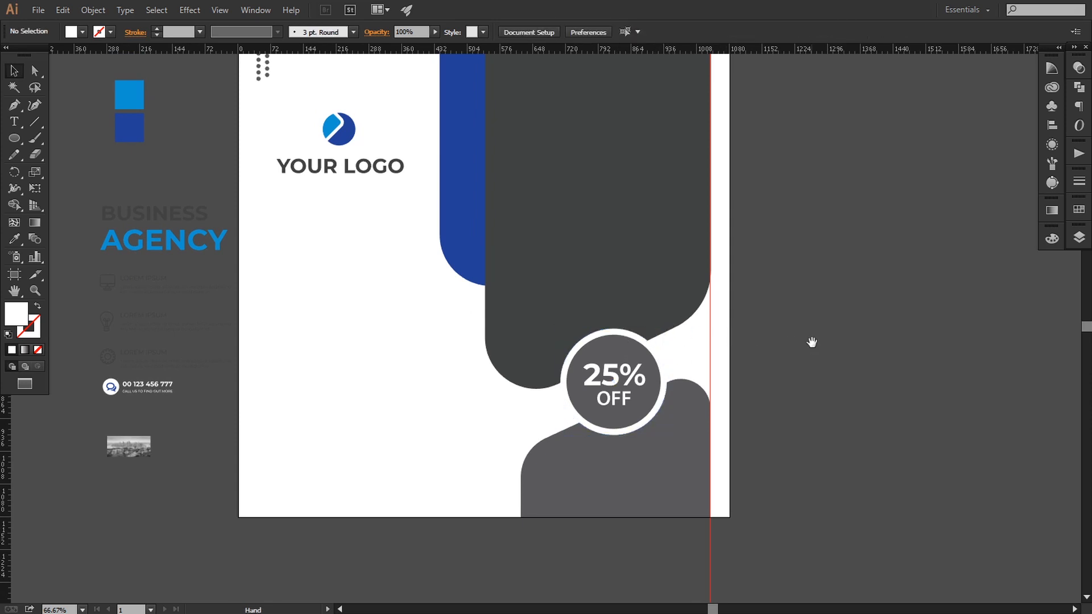
Step: Move the phone contact group onto the lower grey shape and bring it to the front
{"action": "key", "text": "space"}
{"action": "left_click_drag", "start_coordinate": [811, 341], "coordinate": [789, 390]}
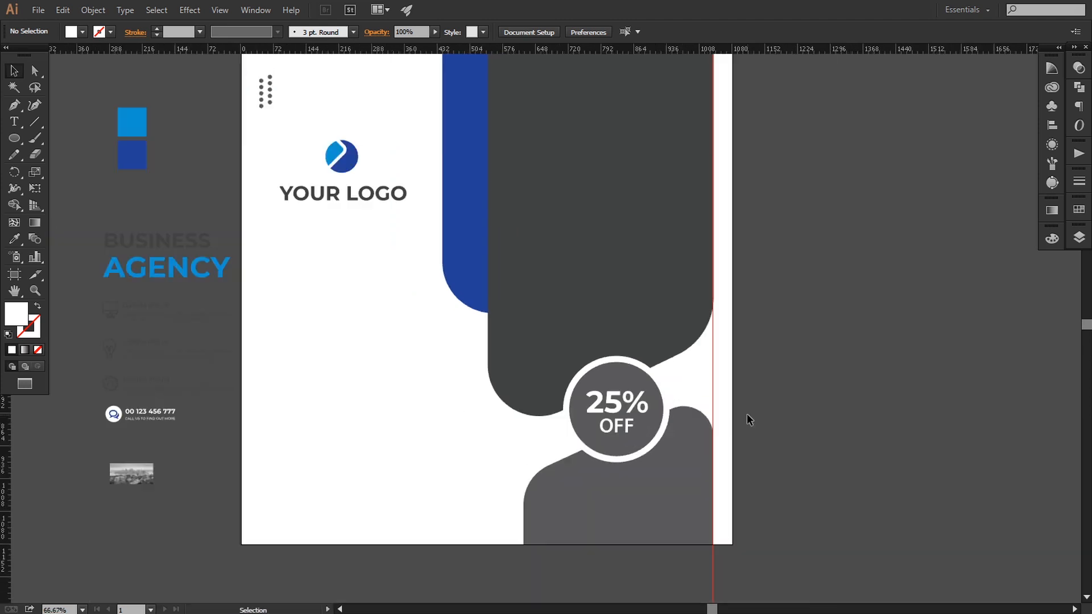
{"action": "key", "text": "space"}
{"action": "mouse_move", "coordinate": [540, 389]}
{"action": "left_mouse_down"}
{"action": "mouse_move", "coordinate": [541, 420]}
{"action": "mouse_move", "coordinate": [541, 388]}
{"action": "left_mouse_up"}
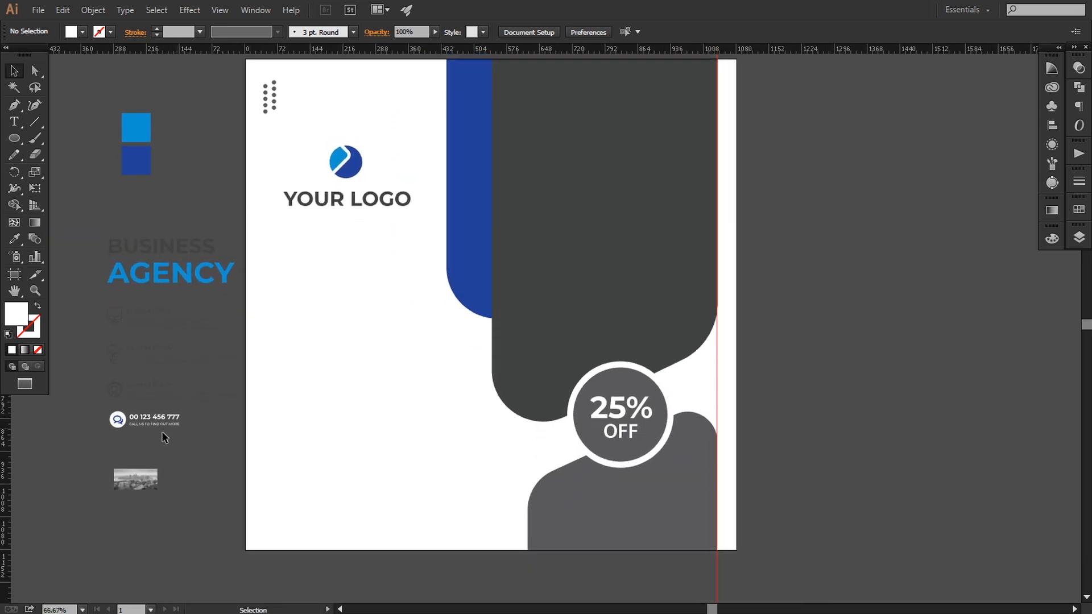
{"action": "left_click_drag", "start_coordinate": [133, 418], "coordinate": [600, 522]}
{"action": "right_click", "coordinate": [600, 522]}
{"action": "mouse_move", "coordinate": [654, 495]}
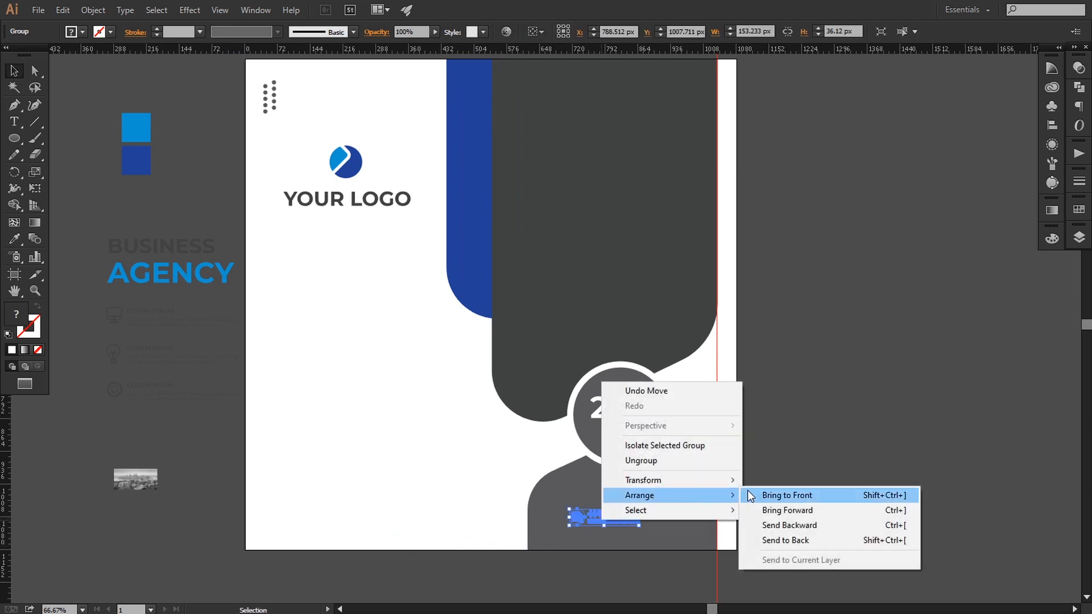
{"action": "left_click", "coordinate": [764, 495]}
Step: Enlarge the contact group proportionally to about 268 px wide within the lower grey shape
{"action": "left_click_drag", "start_coordinate": [639, 525], "coordinate": [680, 542]}
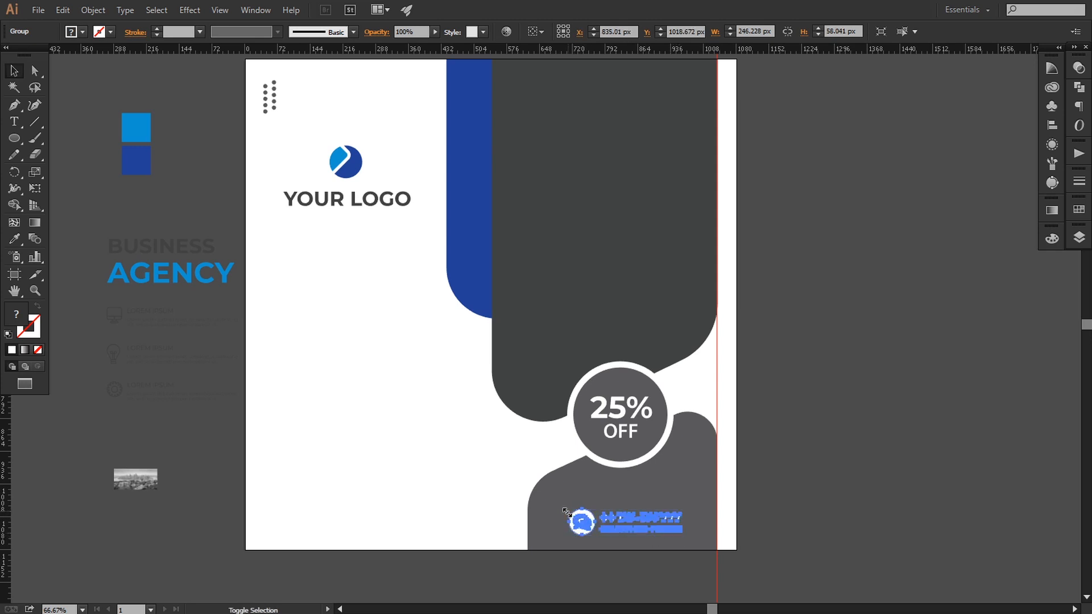
{"action": "left_click_drag", "start_coordinate": [567, 508], "coordinate": [555, 511]}
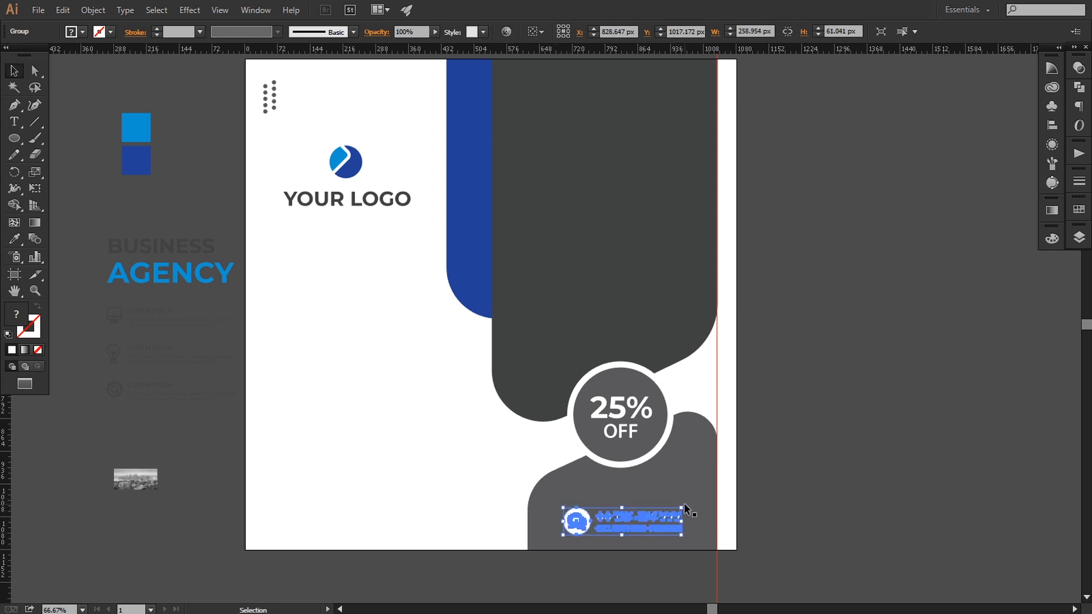
{"action": "left_click_drag", "start_coordinate": [683, 502], "coordinate": [688, 503]}
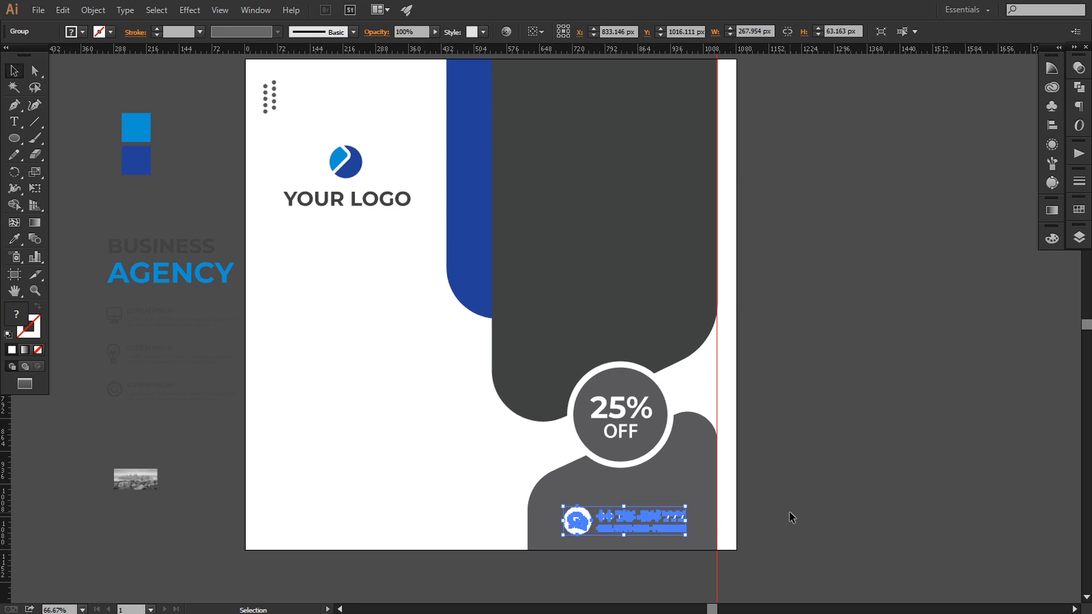
Step: Nudge the contact group up about 11 px on the lower shape and deselect it
{"action": "key", "text": "Up"}
{"action": "key", "text": "Up"}
{"action": "key", "text": "Up"}
{"action": "key", "text": "Up"}
{"action": "key", "text": "Up"}
{"action": "key", "text": "Up"}
{"action": "key", "text": "Up"}
{"action": "key", "text": "Up"}
{"action": "key", "text": "Up"}
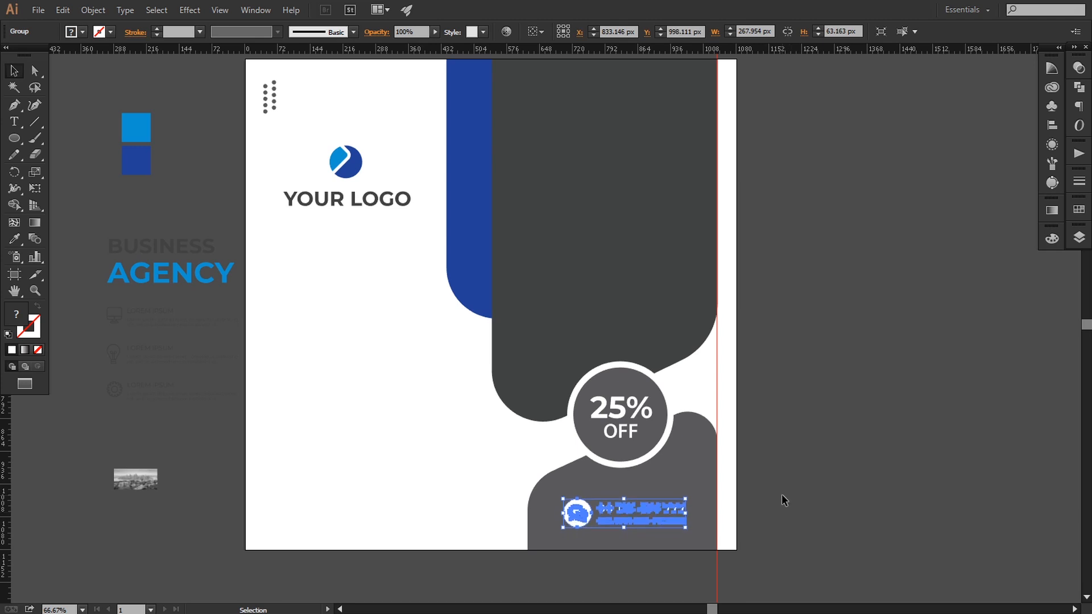
{"action": "left_click", "coordinate": [786, 496]}
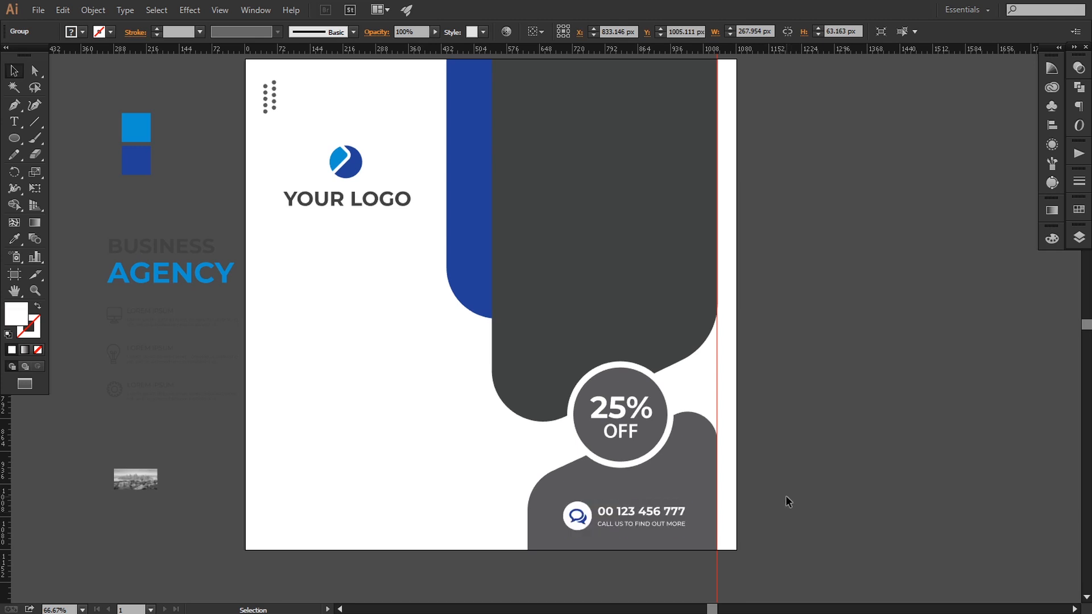
Step: Recolour the lower grey shape with the dark blue from the prepared swatch
{"action": "left_click", "coordinate": [687, 473]}
{"action": "left_click", "coordinate": [13, 240]}
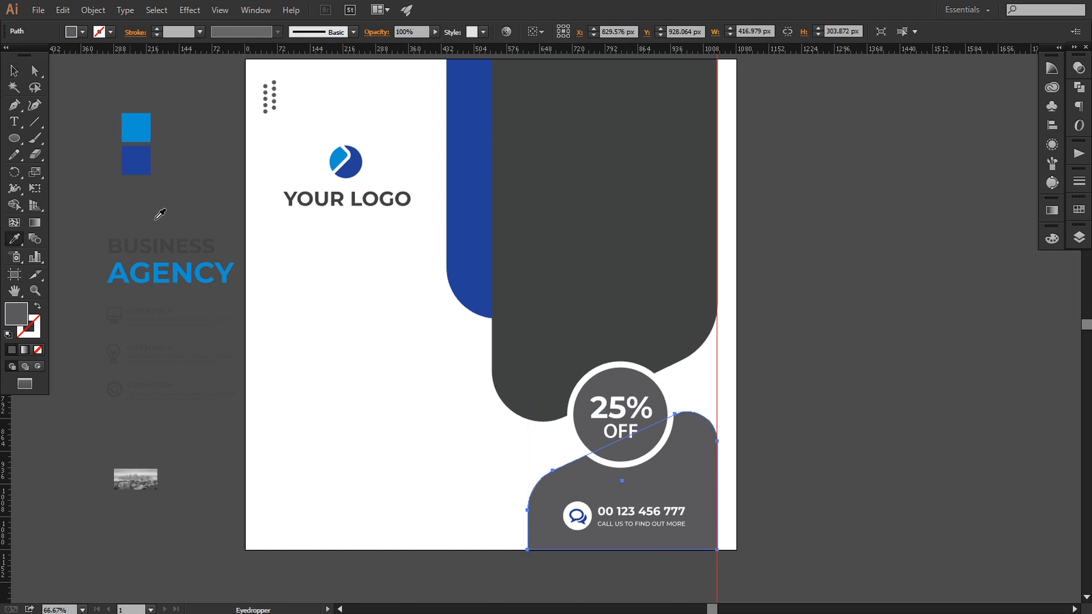
{"action": "left_click", "coordinate": [145, 165]}
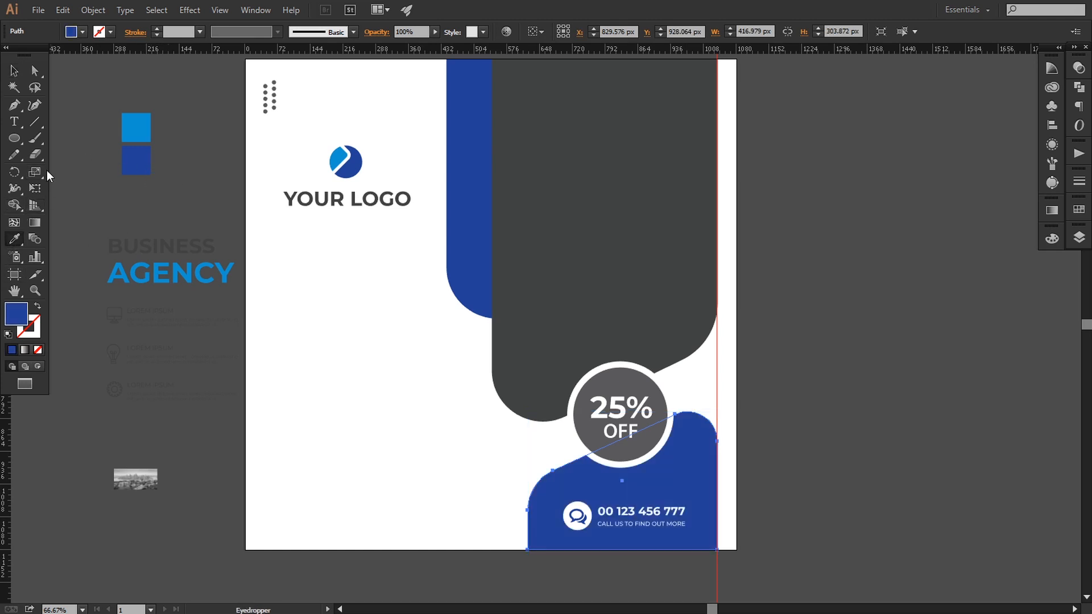
Step: Recolour the dark blue shape behind the tall grey shape with the light blue swatch
{"action": "left_click", "coordinate": [13, 70]}
{"action": "left_click", "coordinate": [456, 253]}
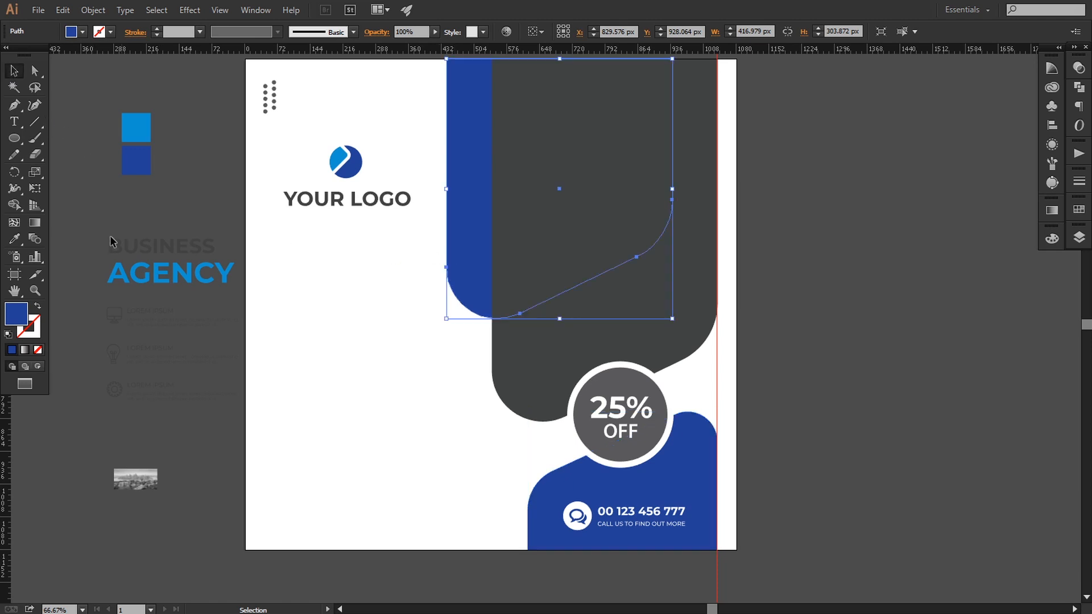
{"action": "left_click", "coordinate": [14, 239]}
{"action": "left_click", "coordinate": [138, 141]}
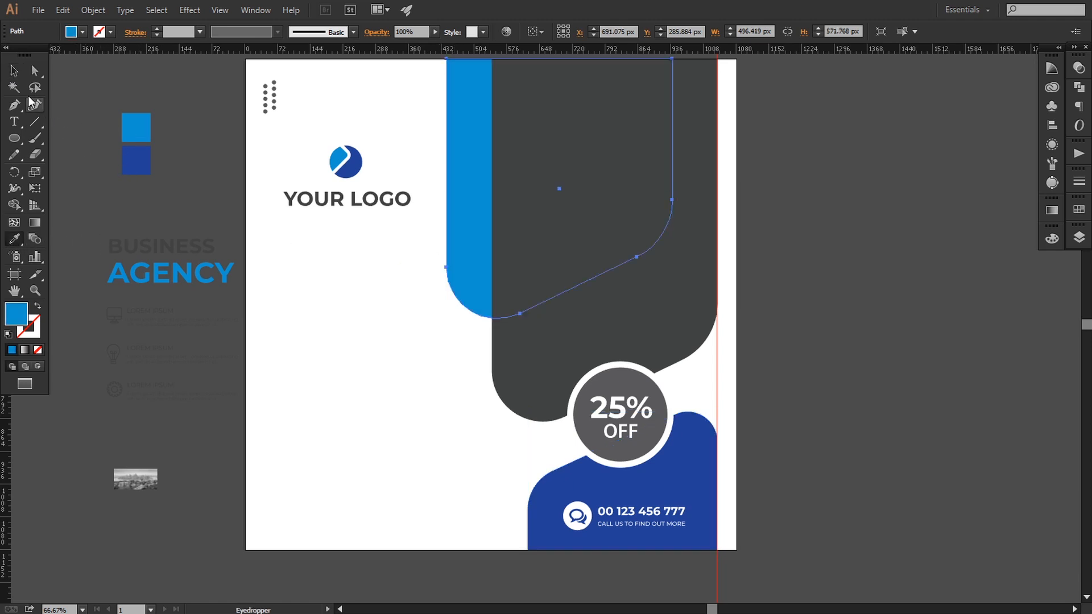
{"action": "left_click", "coordinate": [13, 70]}
{"action": "left_click", "coordinate": [174, 197]}
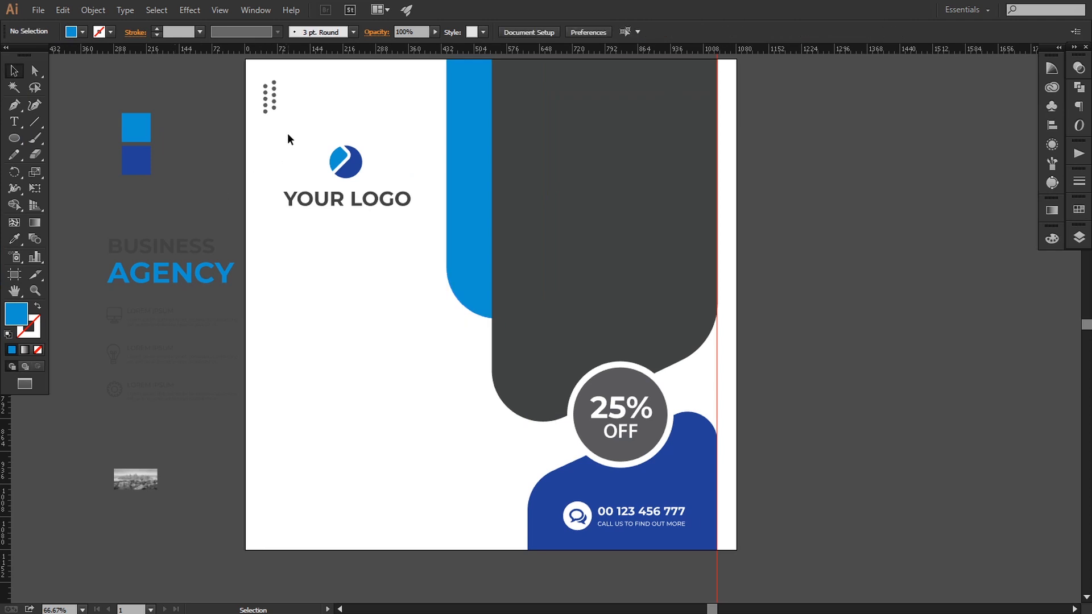
Step: Copy the dot pattern to the artboard's right side above the blue shape, and again to the lower area beside that shape
{"action": "left_click_drag", "start_coordinate": [278, 119], "coordinate": [715, 395]}
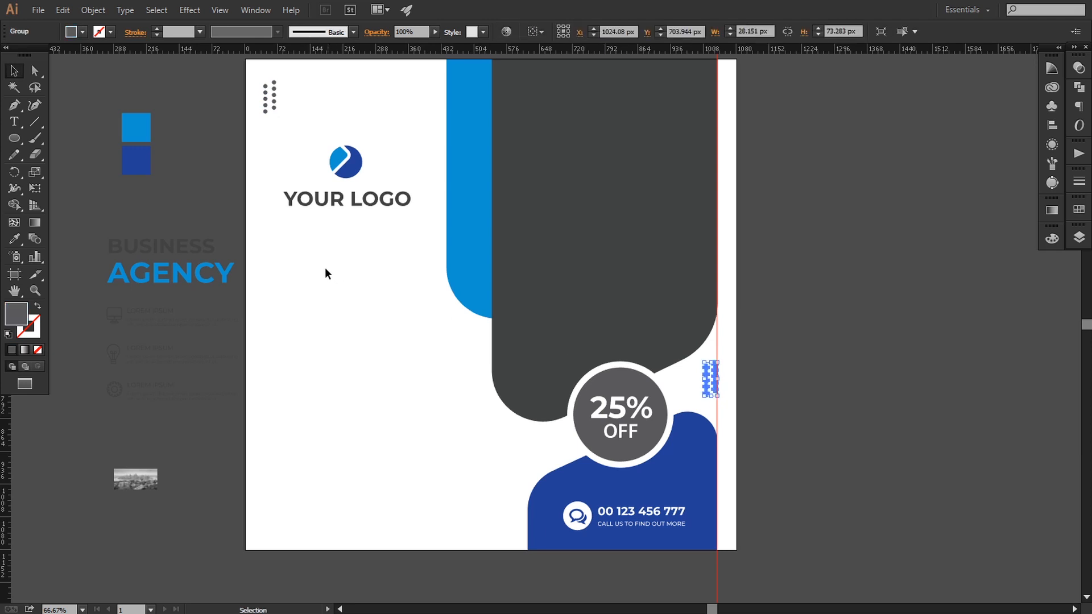
{"action": "left_click", "coordinate": [181, 141]}
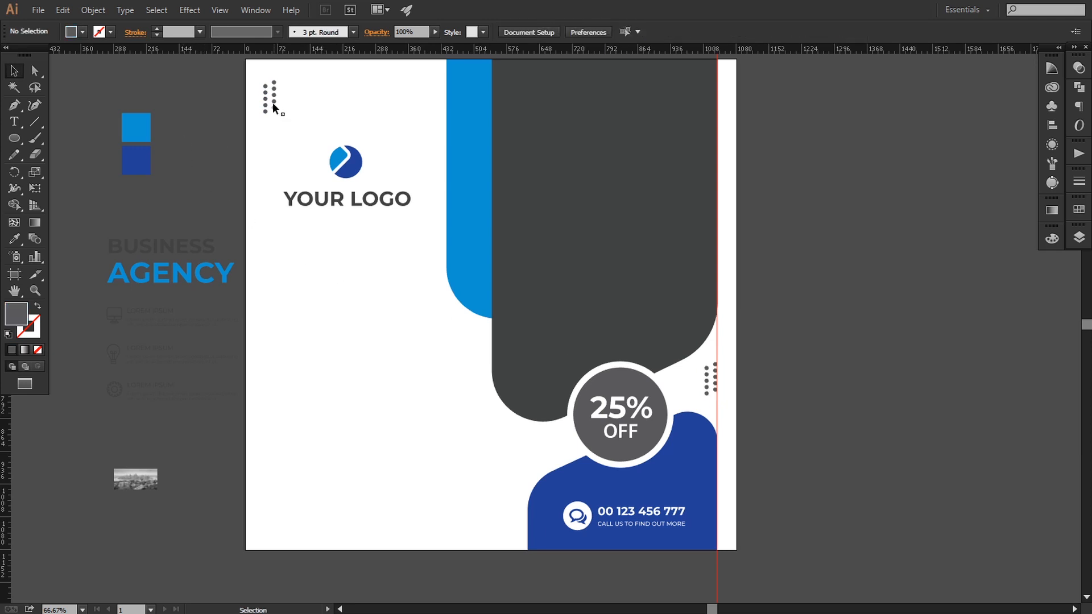
{"action": "left_click_drag", "start_coordinate": [272, 103], "coordinate": [313, 250]}
{"action": "left_click_drag", "start_coordinate": [447, 481], "coordinate": [460, 510]}
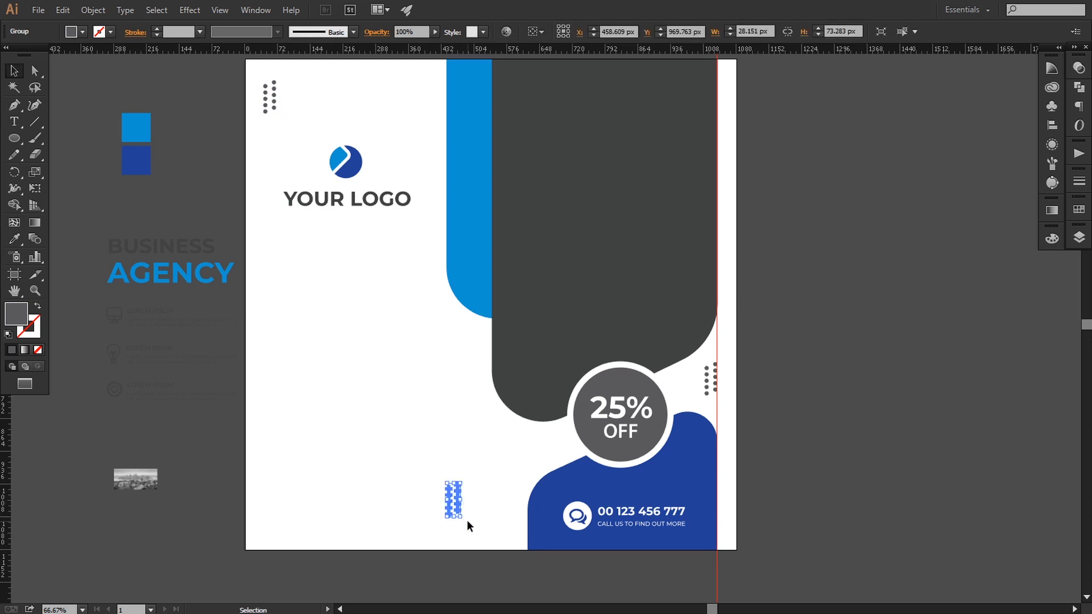
Step: Rotate the lower copy of the dot pattern 90° so its rows run horizontally
{"action": "left_click", "coordinate": [464, 518]}
{"action": "left_click", "coordinate": [457, 508]}
{"action": "left_click_drag", "start_coordinate": [462, 520], "coordinate": [483, 489]}
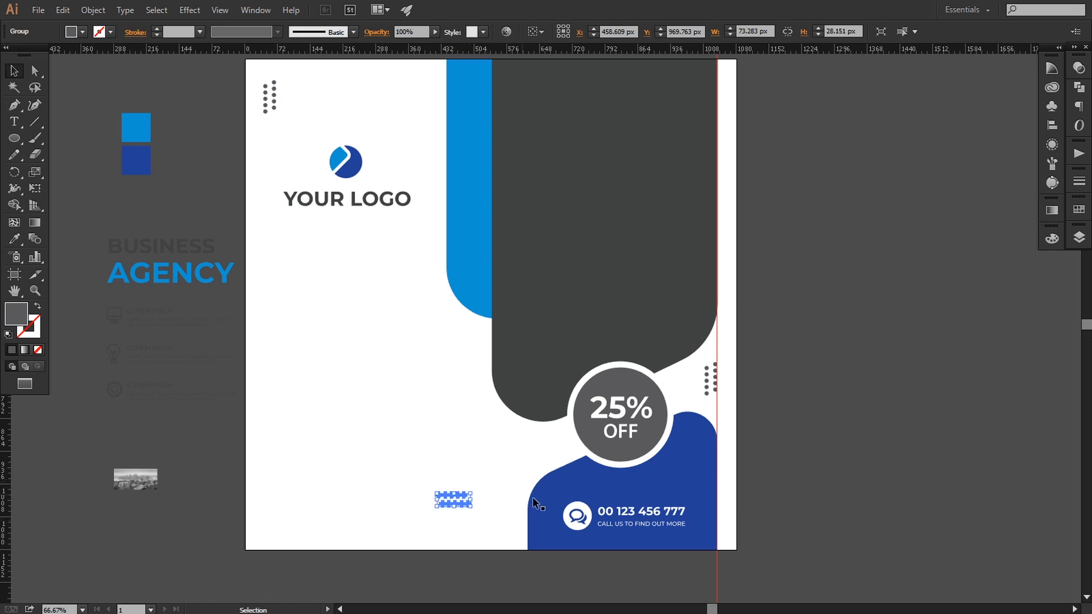
Step: Shift the horizontal dot pattern about 22 px right and 35 px down, then deselect it
{"action": "key", "text": "Down"}
{"action": "key", "text": "Down"}
{"action": "key", "text": "Down"}
{"action": "key", "text": "Down"}
{"action": "key", "text": "Down"}
{"action": "key", "text": "Down"}
{"action": "key", "text": "Down"}
{"action": "key", "text": "Down"}
{"action": "key", "text": "Down"}
{"action": "key", "text": "Down"}
{"action": "key", "text": "Down"}
{"action": "key", "text": "Down"}
{"action": "key", "text": "Down"}
{"action": "key", "text": "Down"}
{"action": "key", "text": "Down"}
{"action": "key", "text": "Down"}
{"action": "key", "text": "Down"}
{"action": "key", "text": "Down"}
{"action": "key", "text": "Down"}
{"action": "key", "text": "Down"}
{"action": "key", "text": "Down"}
{"action": "key", "text": "Down"}
{"action": "key", "text": "Down"}
{"action": "key", "text": "Down"}
{"action": "key", "text": "Down"}
{"action": "key", "text": "Down"}
{"action": "key", "text": "Down"}
{"action": "key", "text": "Down"}
{"action": "key", "text": "Down"}
{"action": "key", "text": "Down"}
{"action": "key", "text": "Down"}
{"action": "key", "text": "Down"}
{"action": "key", "text": "Down"}
{"action": "key", "text": "Down"}
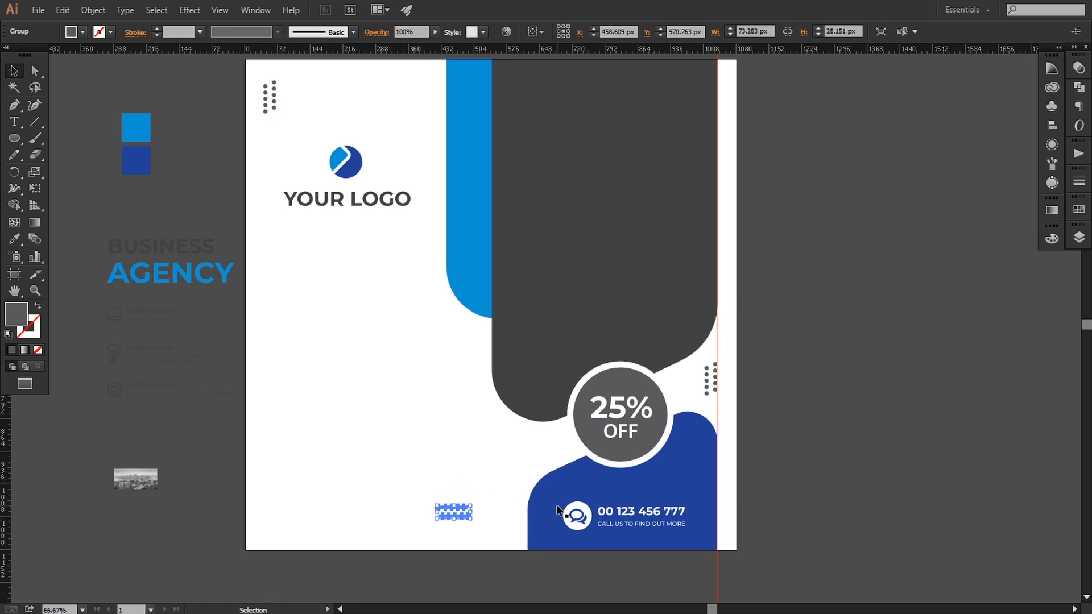
{"action": "key", "text": "Right"}
{"action": "key", "text": "Right"}
{"action": "key", "text": "Right"}
{"action": "key", "text": "Right"}
{"action": "key", "text": "Right"}
{"action": "key", "text": "Right"}
{"action": "key", "text": "Right"}
{"action": "key", "text": "Right"}
{"action": "key", "text": "Right"}
{"action": "key", "text": "Right"}
{"action": "key", "text": "Right"}
{"action": "key", "text": "Right"}
{"action": "key", "text": "Right"}
{"action": "key", "text": "Right"}
{"action": "key", "text": "Right"}
{"action": "key", "text": "Right"}
{"action": "key", "text": "Right"}
{"action": "key", "text": "Right"}
{"action": "key", "text": "Right"}
{"action": "key", "text": "Right"}
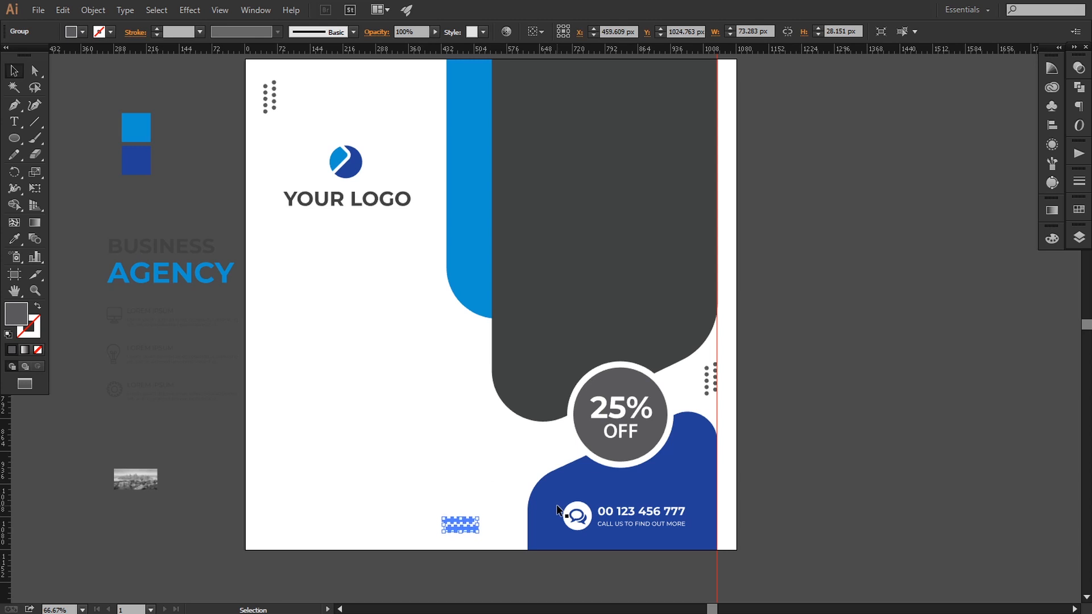
{"action": "key", "text": "Up"}
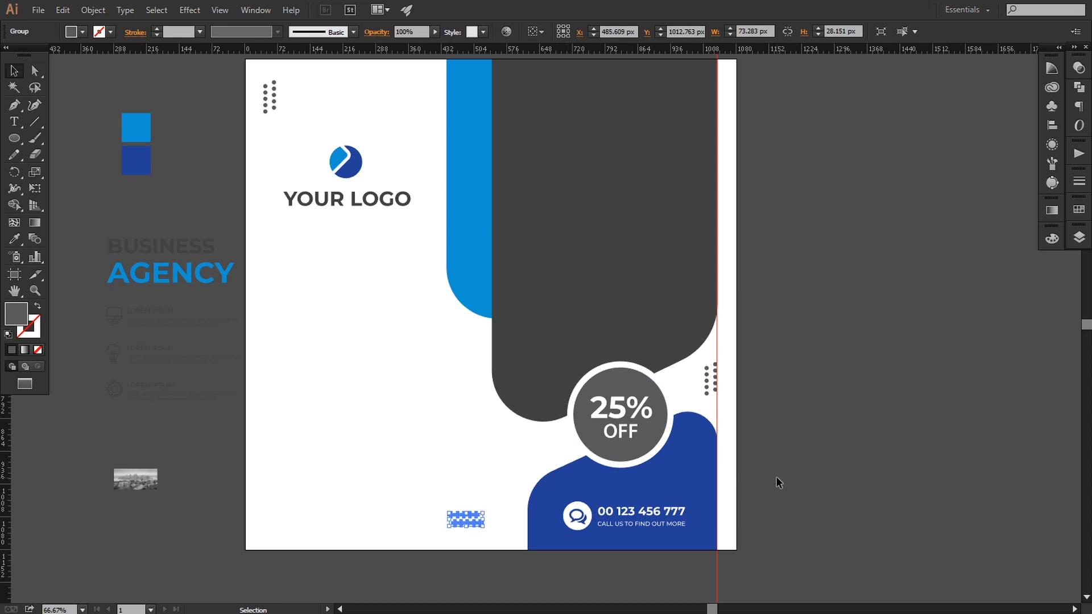
{"action": "key", "text": "Up"}
{"action": "key", "text": "Up"}
{"action": "key", "text": "Up"}
{"action": "key", "text": "Up"}
{"action": "key", "text": "Up"}
{"action": "key", "text": "Up"}
{"action": "key", "text": "Up"}
{"action": "key", "text": "Up"}
{"action": "key", "text": "Up"}
{"action": "key", "text": "Left"}
{"action": "key", "text": "Left"}
{"action": "key", "text": "Left"}
{"action": "key", "text": "Left"}
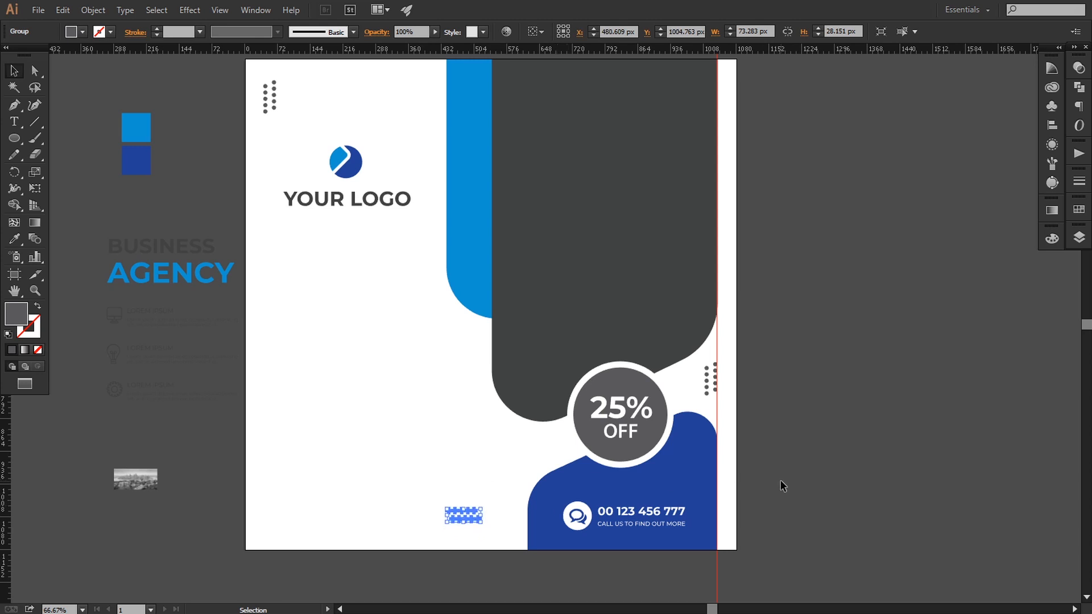
{"action": "left_click", "coordinate": [779, 482]}
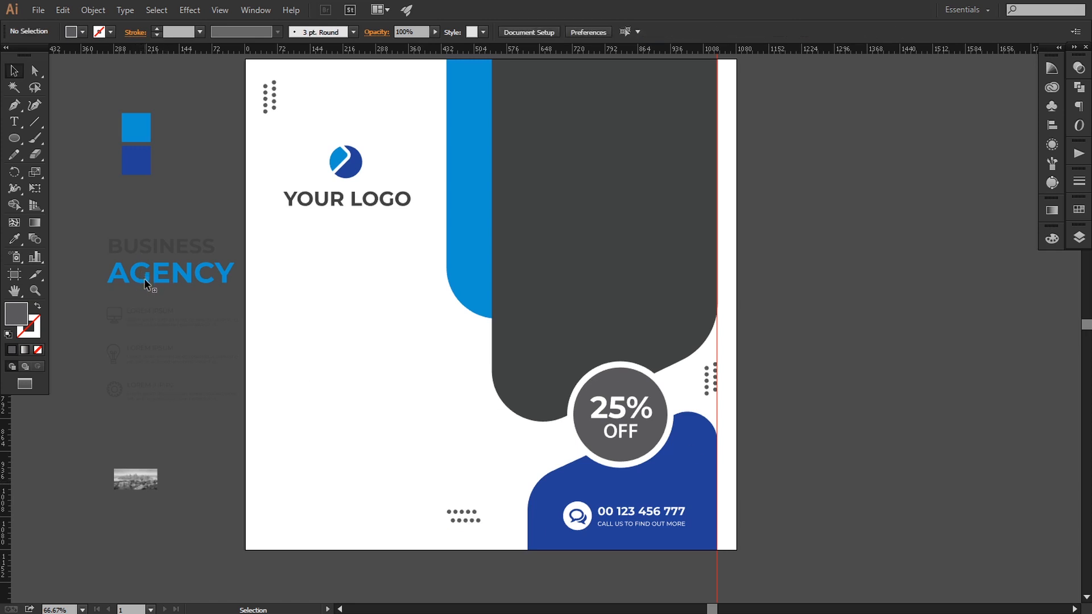
Step: Position the city photo behind the tall grey shape at about 817 px wide and clip it with that shape as a mask
{"action": "left_click", "coordinate": [586, 274]}
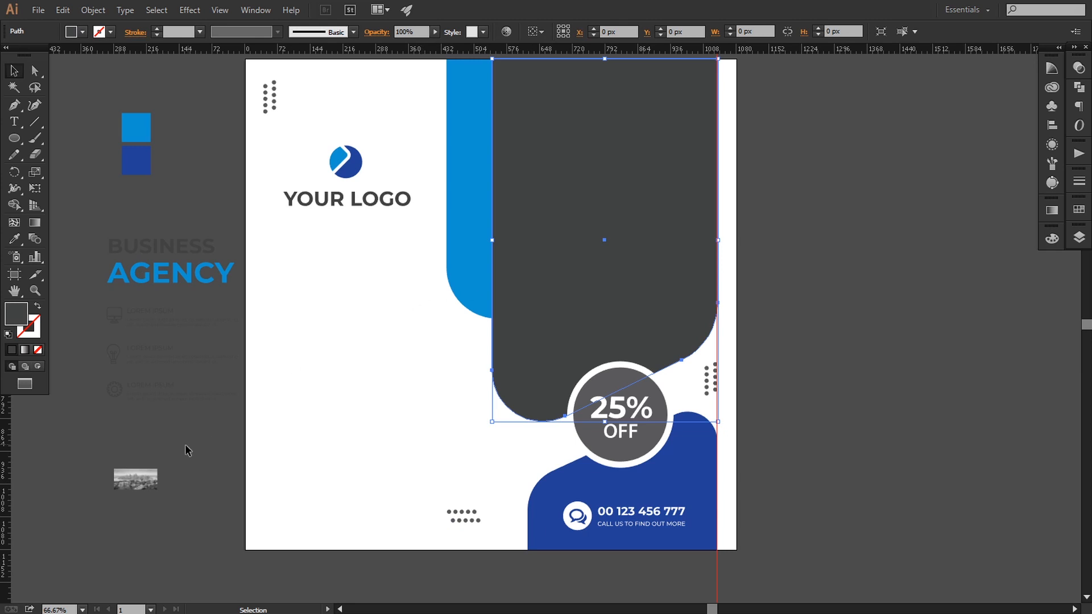
{"action": "left_click_drag", "start_coordinate": [151, 483], "coordinate": [792, 292]}
{"action": "left_click", "coordinate": [604, 101], "text": "shift"}
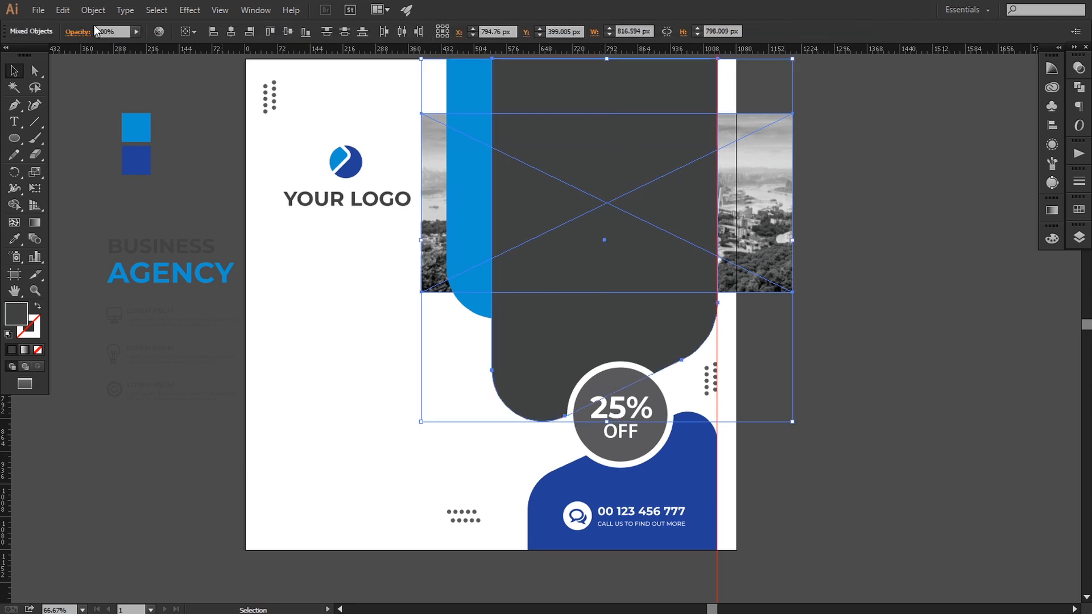
{"action": "left_click", "coordinate": [93, 10]}
{"action": "mouse_move", "coordinate": [153, 440]}
{"action": "left_click", "coordinate": [286, 441]}
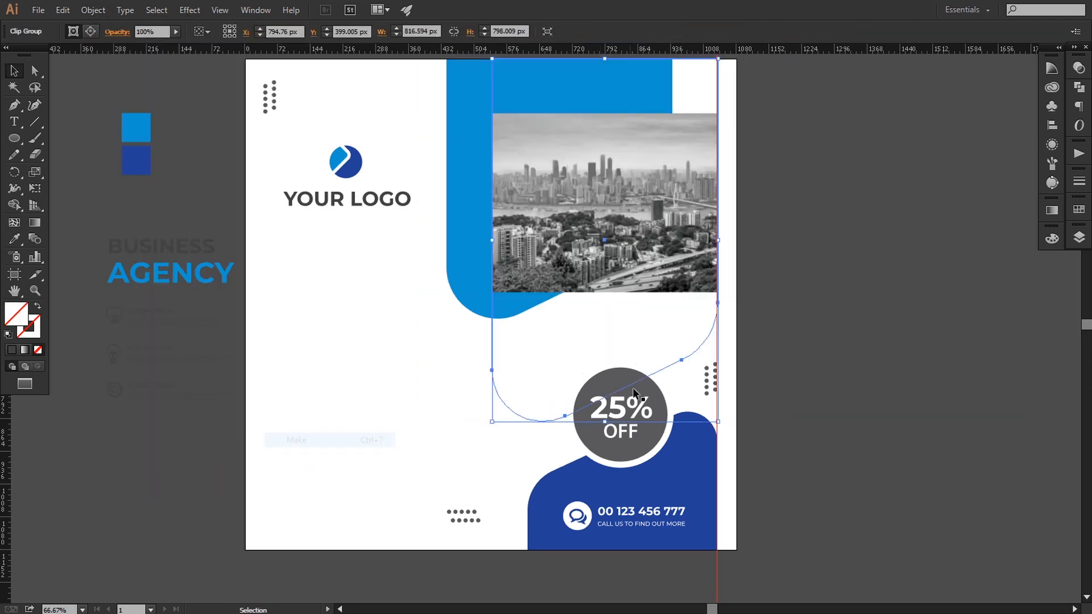
Step: Select the linked photo inside the clip group and enlarge it about its centre to about 1738 px wide
{"action": "left_click", "coordinate": [1079, 237]}
{"action": "left_click", "coordinate": [932, 245]}
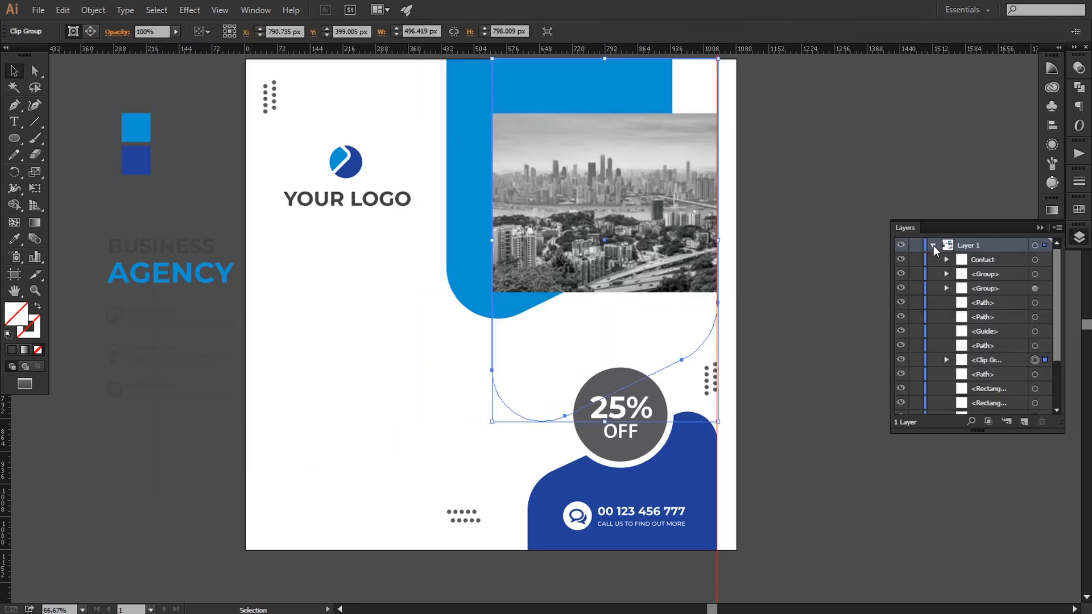
{"action": "left_click", "coordinate": [946, 359]}
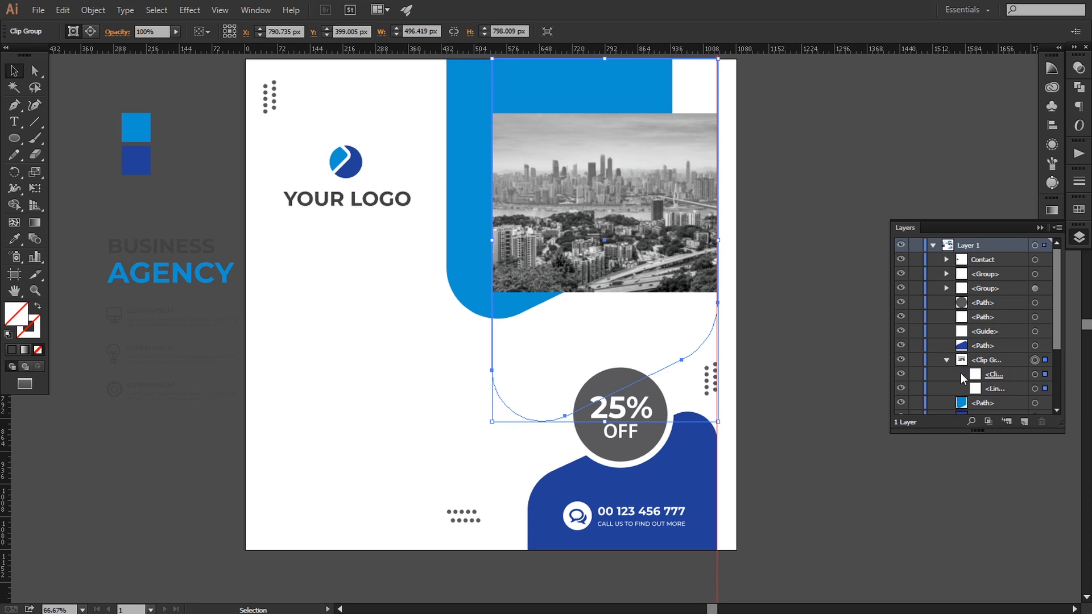
{"action": "left_click", "coordinate": [1034, 388]}
{"action": "scroll", "coordinate": [818, 371], "scroll_direction": "up", "scroll_amount": 2}
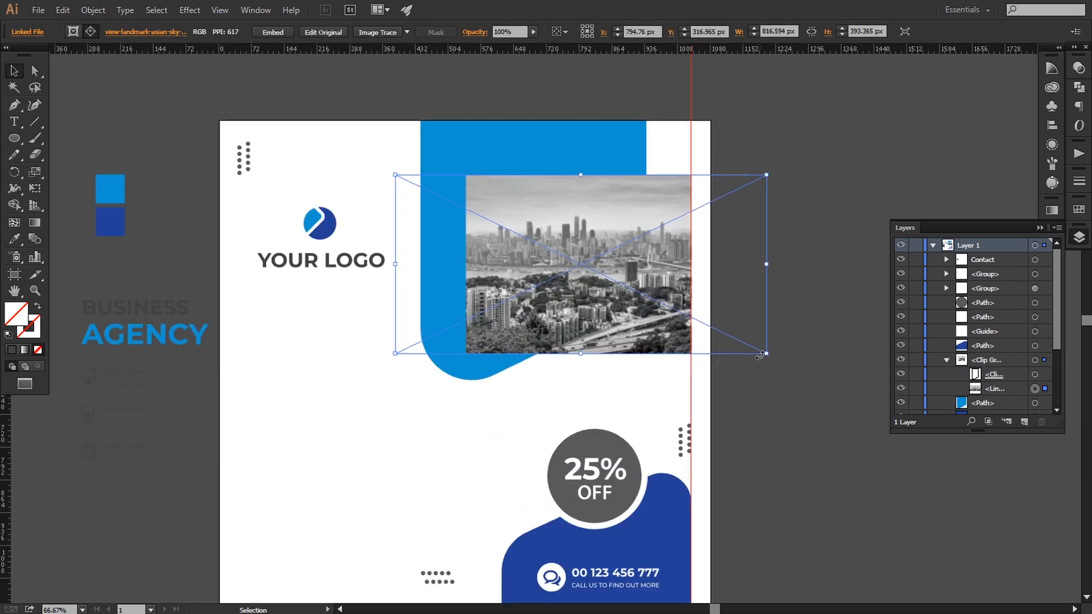
{"action": "left_click_drag", "start_coordinate": [761, 355], "coordinate": [975, 455]}
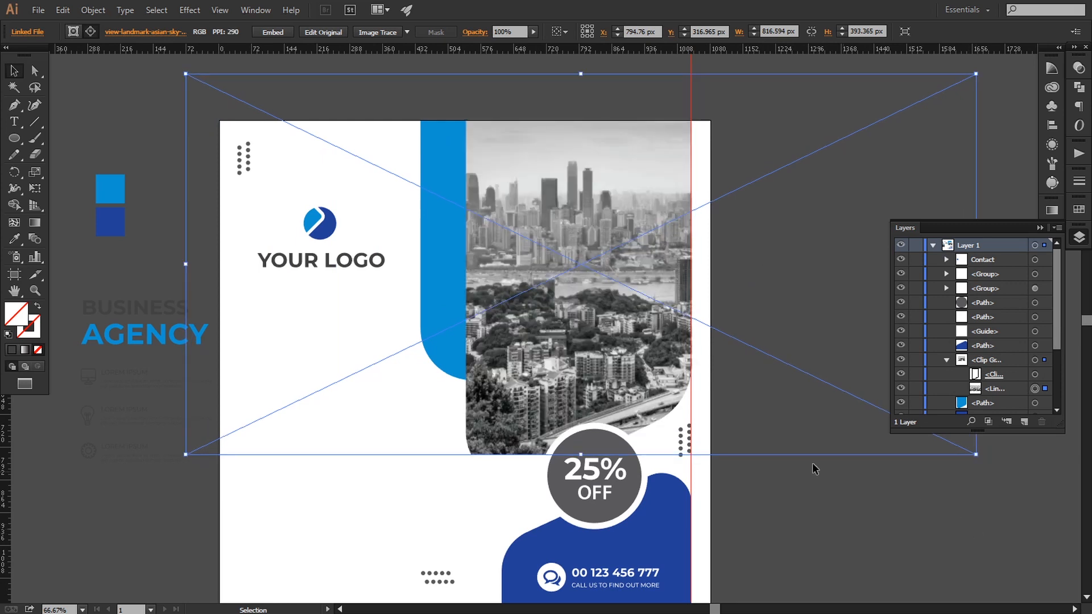
Step: Move the clipped photo down about 91 px to fill the mask, and reduce it to about 1711 px wide
{"action": "scroll", "coordinate": [727, 356], "scroll_direction": "up", "scroll_amount": 1}
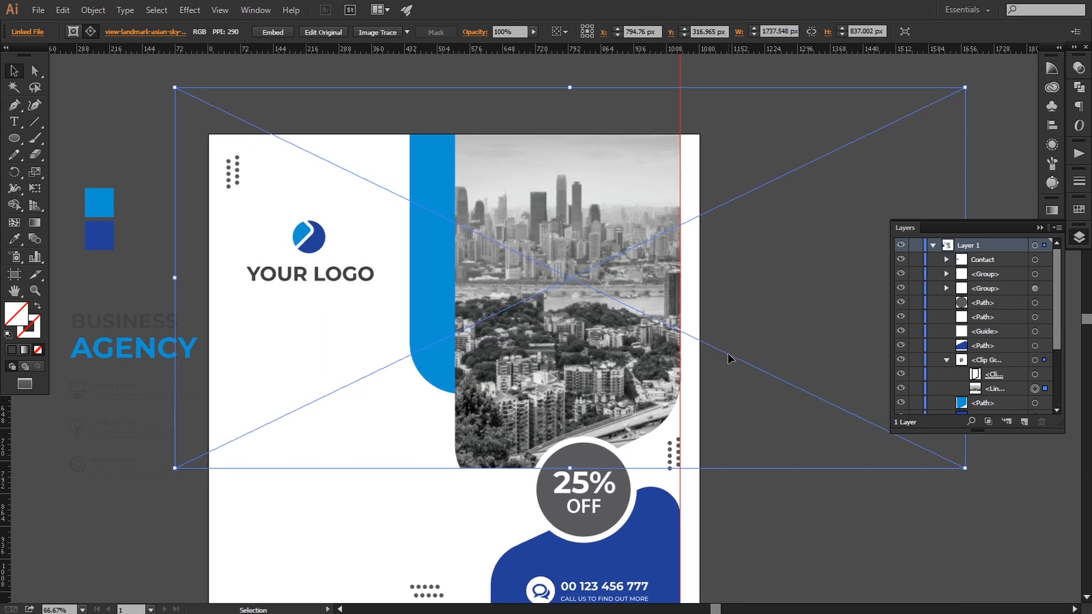
{"action": "left_click_drag", "start_coordinate": [728, 353], "coordinate": [730, 400]}
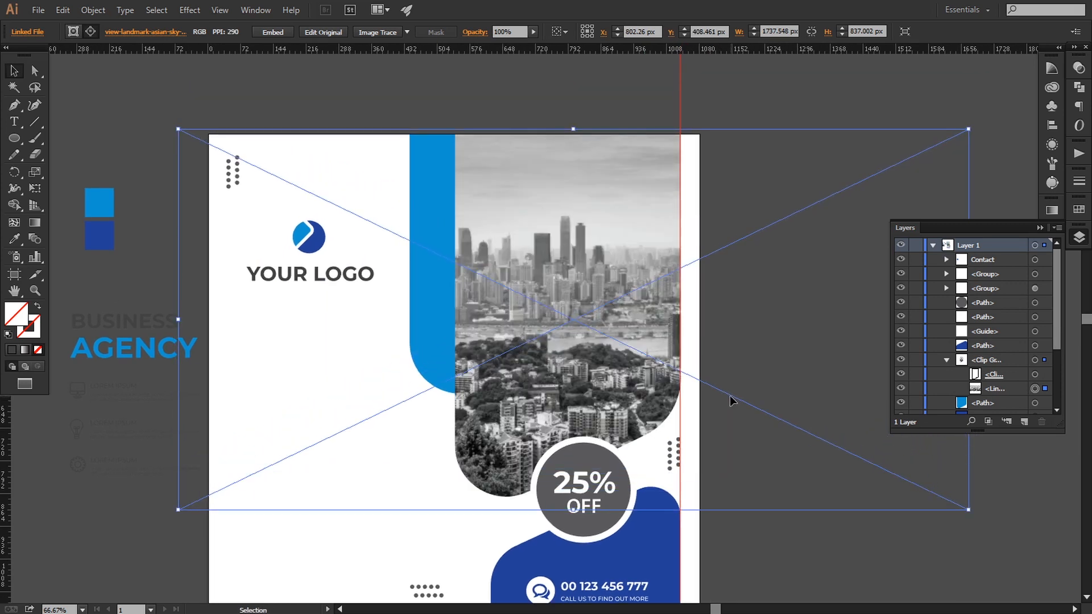
{"action": "left_click_drag", "start_coordinate": [967, 510], "coordinate": [956, 504]}
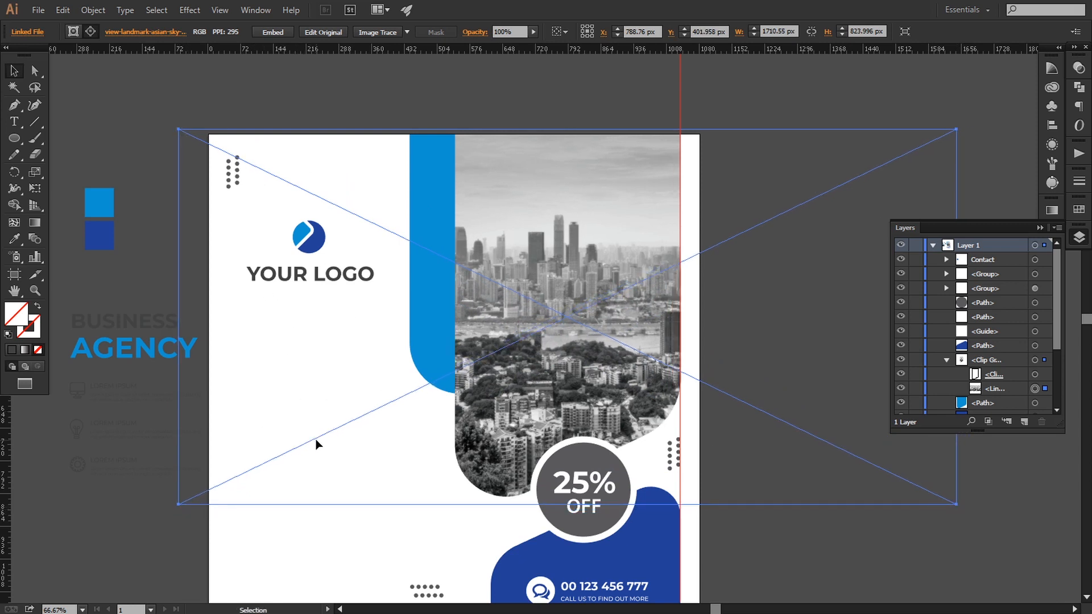
Step: Shift the clipped photo right to show its riverside part, and reduce it about its centre to about 1676 px wide
{"action": "left_click_drag", "start_coordinate": [317, 444], "coordinate": [549, 432]}
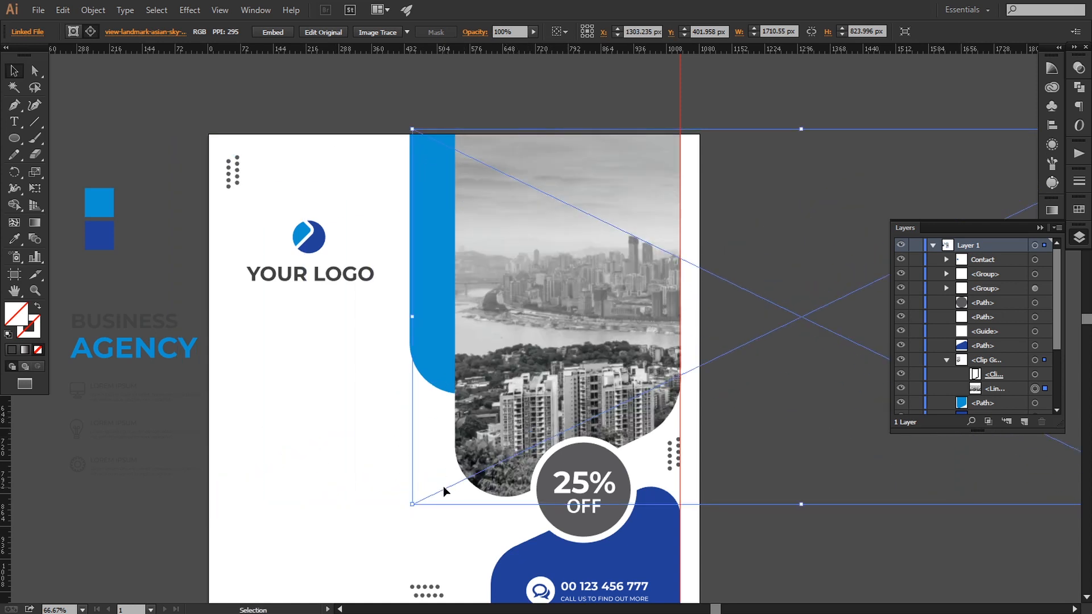
{"action": "left_click_drag", "start_coordinate": [444, 490], "coordinate": [472, 490]}
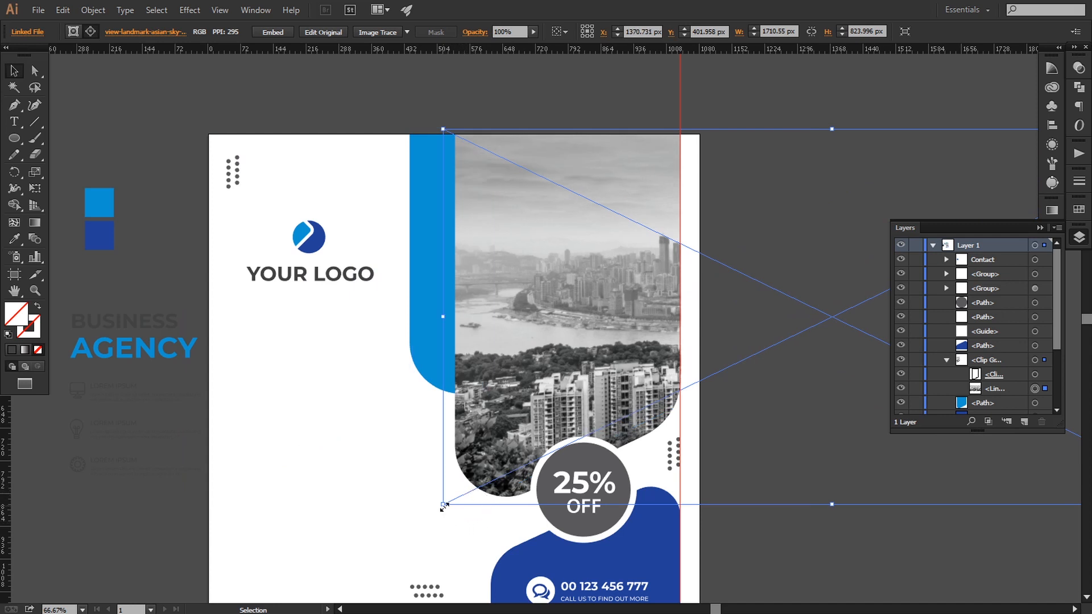
{"action": "left_click_drag", "start_coordinate": [444, 505], "coordinate": [450, 500]}
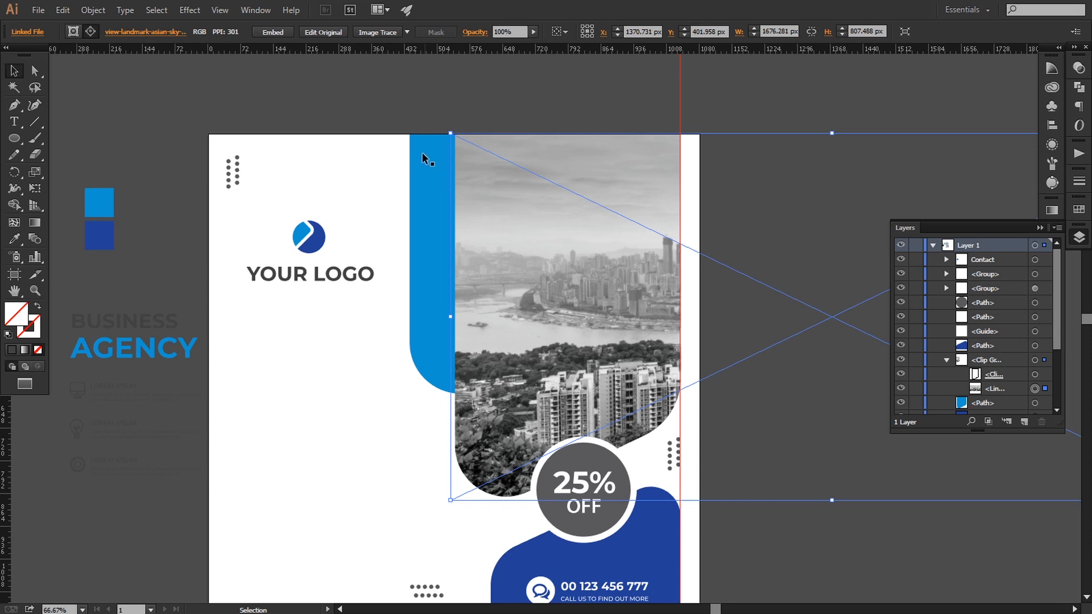
Step: Deselect the clipped photo, collapse its clip group in the layer list and close the layer list
{"action": "left_click", "coordinate": [346, 83]}
{"action": "key", "text": "space"}
{"action": "left_click_drag", "start_coordinate": [346, 190], "coordinate": [377, 190]}
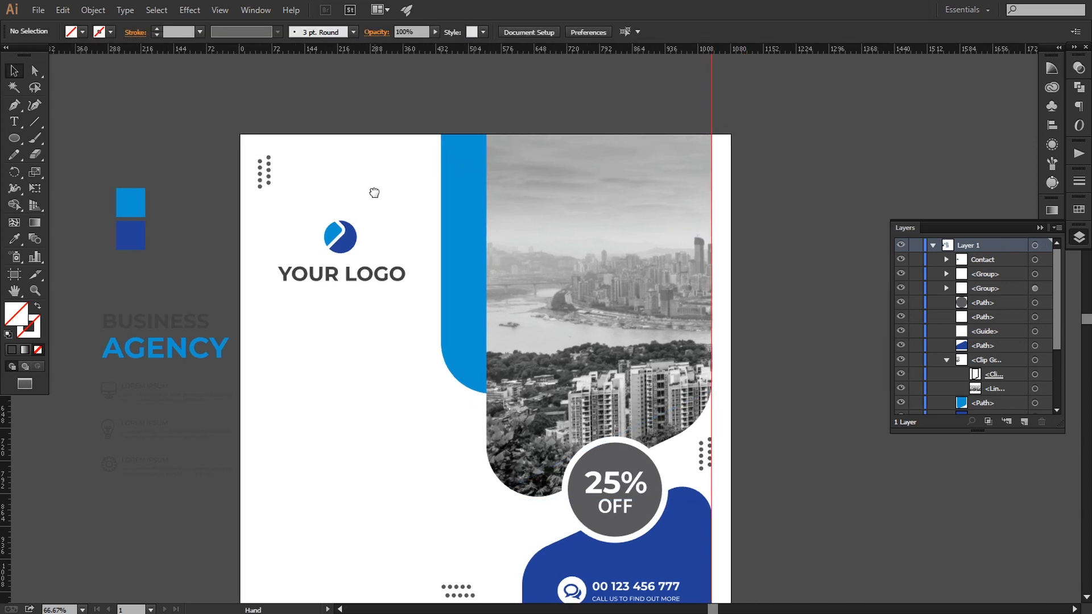
{"action": "left_click_drag", "start_coordinate": [440, 309], "coordinate": [460, 265]}
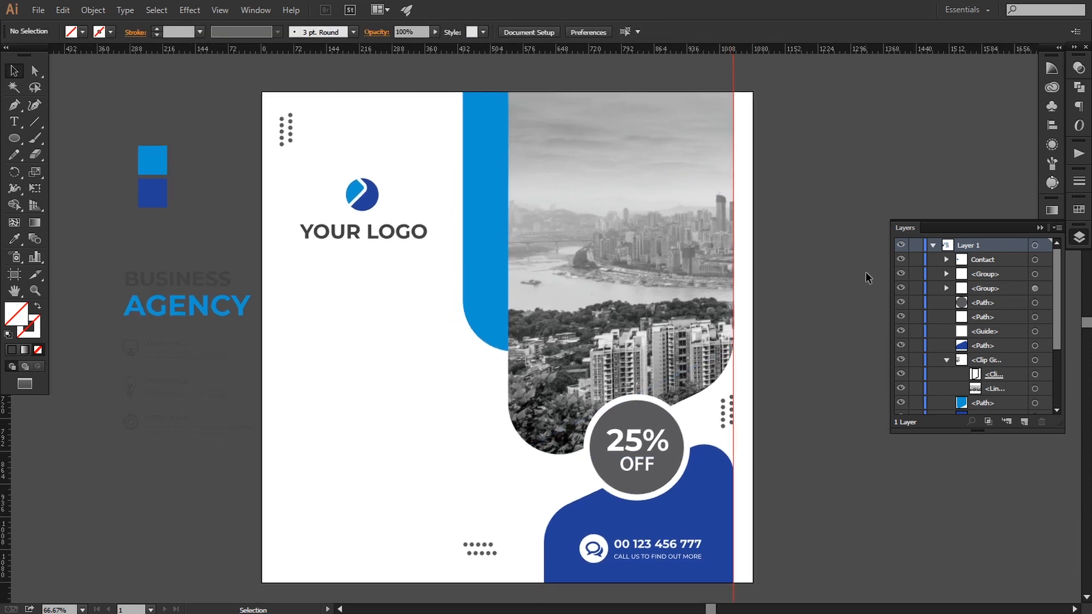
{"action": "left_click", "coordinate": [947, 359]}
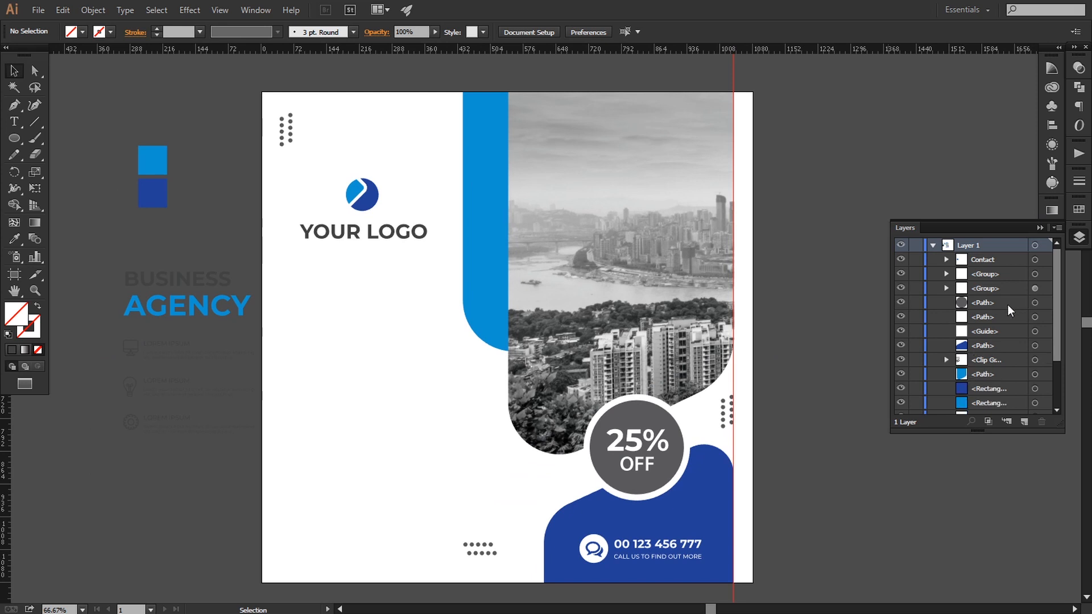
{"action": "left_click", "coordinate": [1041, 227]}
{"action": "left_click_drag", "start_coordinate": [415, 296], "coordinate": [439, 288]}
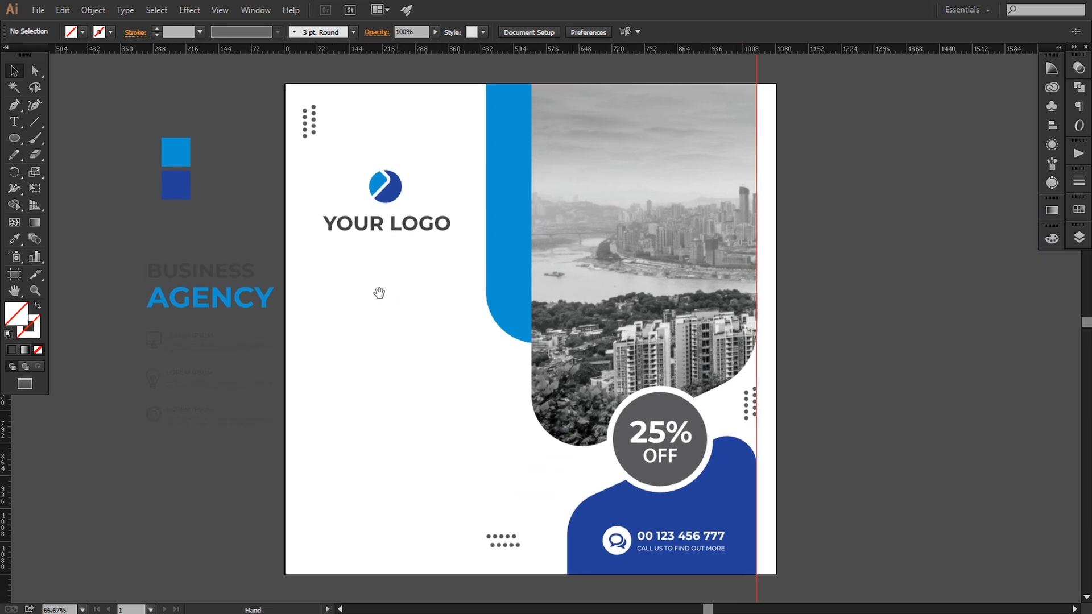
Step: Place the "BUSINESS AGENCY" heading and feature-list group below the logo and enlarge it to about 371 px wide
{"action": "left_click", "coordinate": [206, 303]}
{"action": "left_click_drag", "start_coordinate": [209, 310], "coordinate": [385, 335]}
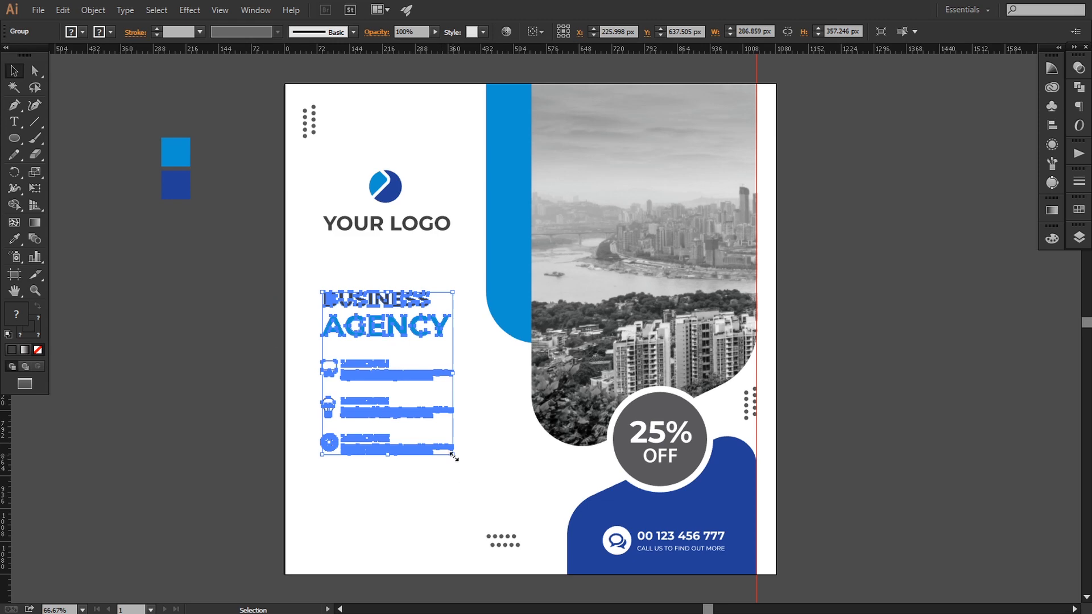
{"action": "left_click_drag", "start_coordinate": [452, 455], "coordinate": [491, 519]}
Step: Nudge the heading and feature-list group left until its centre is at X about 246 px
{"action": "key", "text": "Left"}
{"action": "key", "text": "Left"}
{"action": "key", "text": "Left"}
{"action": "key", "text": "Left"}
{"action": "key", "text": "Left"}
{"action": "key", "text": "Left"}
{"action": "key", "text": "Left"}
{"action": "key", "text": "Left"}
{"action": "key", "text": "Left"}
{"action": "key", "text": "Left"}
{"action": "key", "text": "Left"}
{"action": "key", "text": "Left"}
{"action": "key", "text": "Left"}
{"action": "key", "text": "Left"}
{"action": "key", "text": "Left"}
{"action": "key", "text": "Left"}
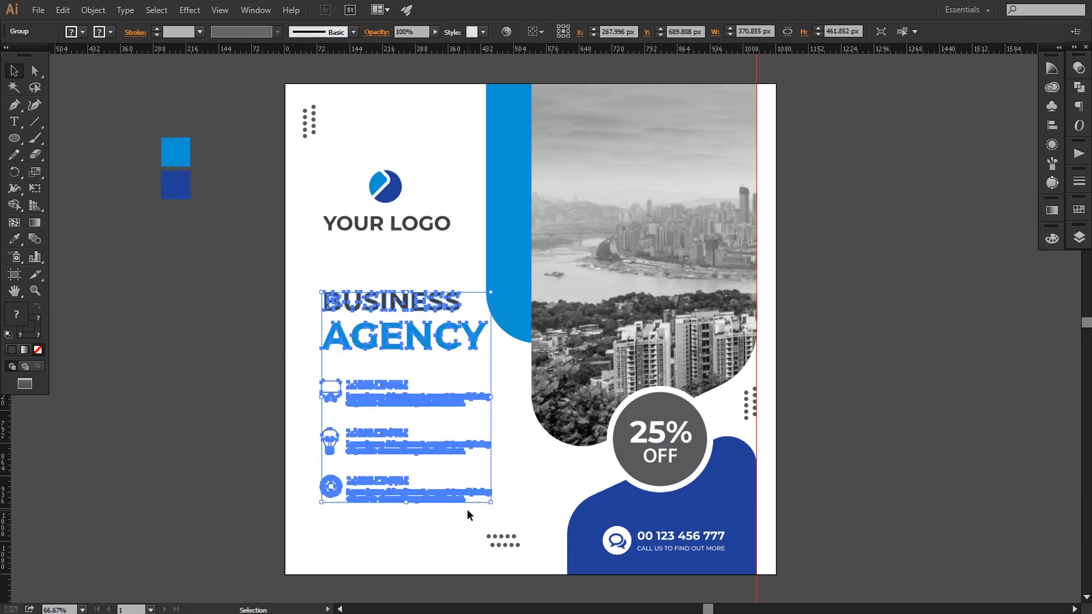
{"action": "key", "text": "Left"}
{"action": "key", "text": "Left"}
{"action": "key", "text": "Left"}
{"action": "key", "text": "Left"}
{"action": "key", "text": "Left"}
{"action": "key", "text": "Left"}
{"action": "key", "text": "Left"}
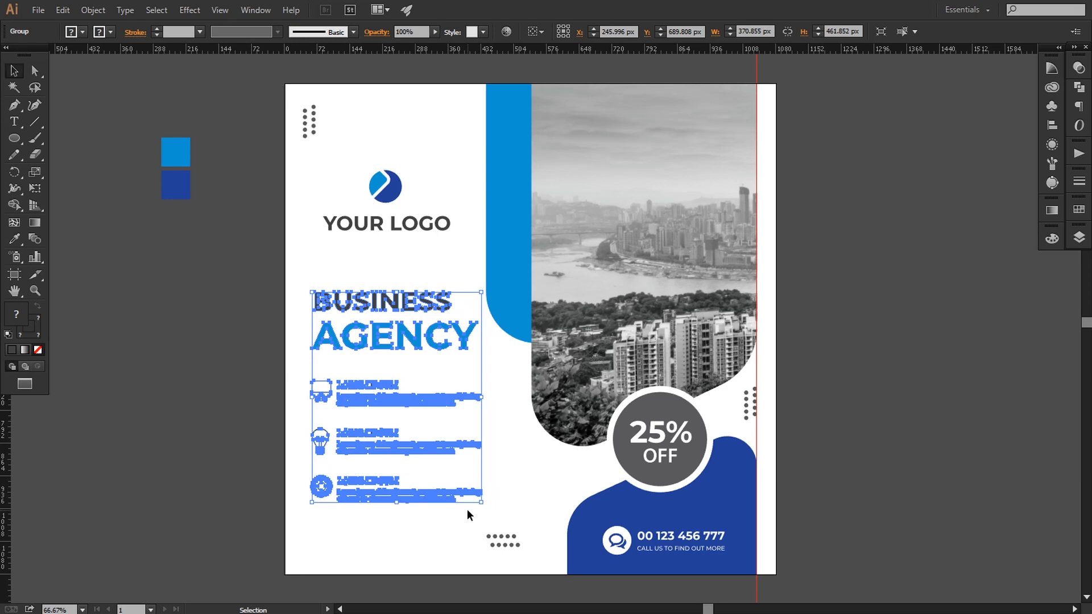
Step: Move the heading and feature-list group down until its centre is at Y about 795 px
{"action": "key", "text": "Down"}
{"action": "key", "text": "Down"}
{"action": "key", "text": "Down"}
{"action": "key", "text": "Down"}
{"action": "key", "text": "Down"}
{"action": "key", "text": "Down"}
{"action": "key", "text": "Down"}
{"action": "key", "text": "Down"}
{"action": "key", "text": "Down"}
{"action": "key", "text": "Down"}
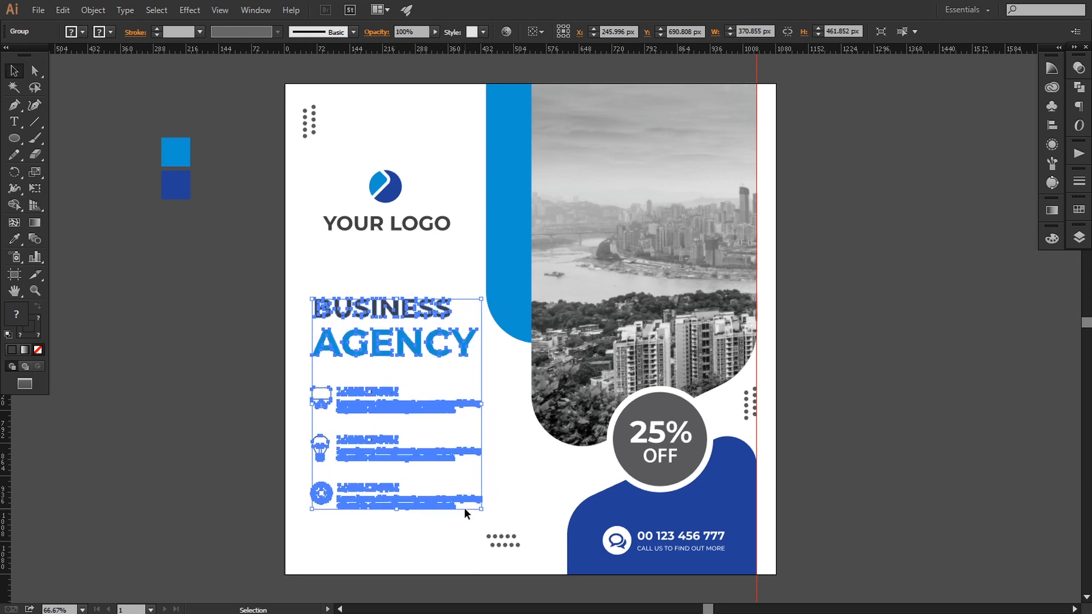
{"action": "key", "text": "Down"}
{"action": "key", "text": "Down"}
{"action": "key", "text": "Down"}
{"action": "key", "text": "Down"}
{"action": "key", "text": "Down"}
{"action": "key", "text": "Down"}
{"action": "key", "text": "Down"}
{"action": "key", "text": "Down"}
{"action": "key", "text": "Down"}
{"action": "key", "text": "Down"}
{"action": "key", "text": "Down"}
{"action": "key", "text": "Down"}
{"action": "key", "text": "Down"}
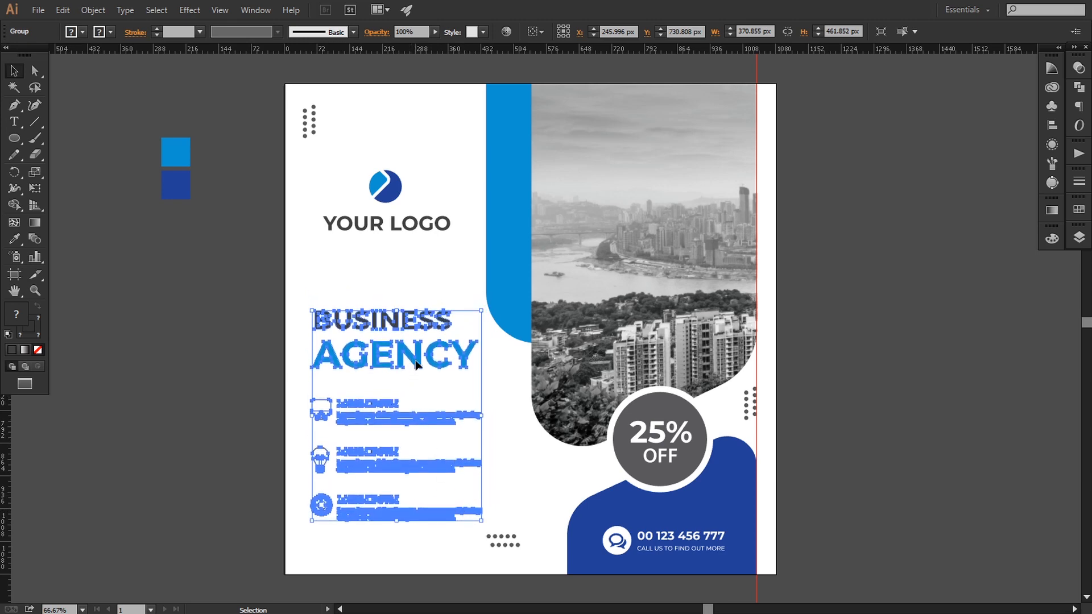
{"action": "left_click_drag", "start_coordinate": [415, 361], "coordinate": [415, 390]}
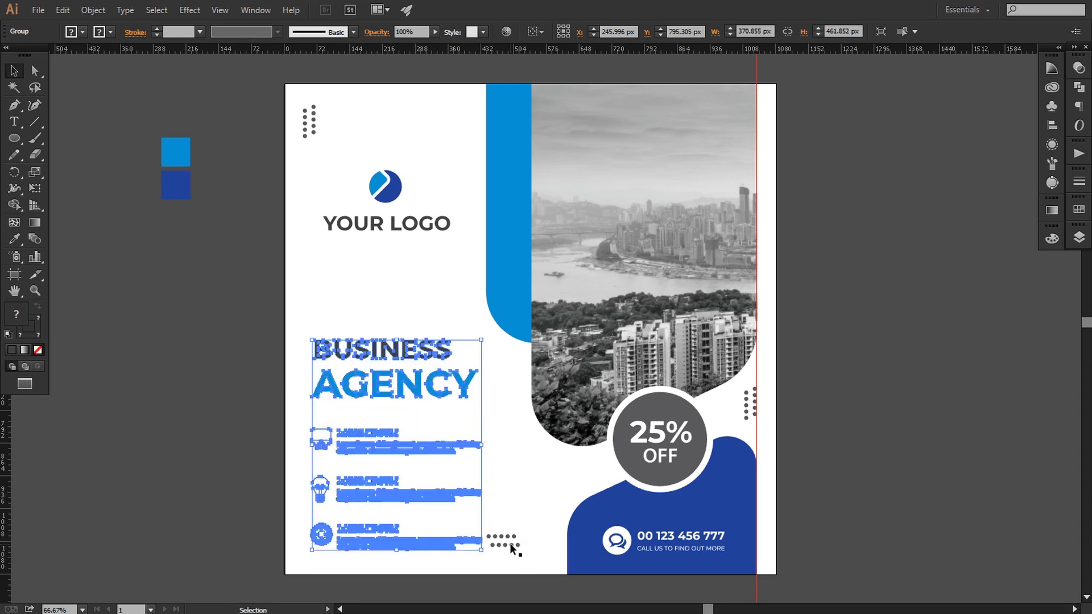
Step: Move the horizontal dot pattern near the artboard's lower edge right to X about 529 px and nudge it down slightly
{"action": "left_click_drag", "start_coordinate": [509, 544], "coordinate": [529, 543]}
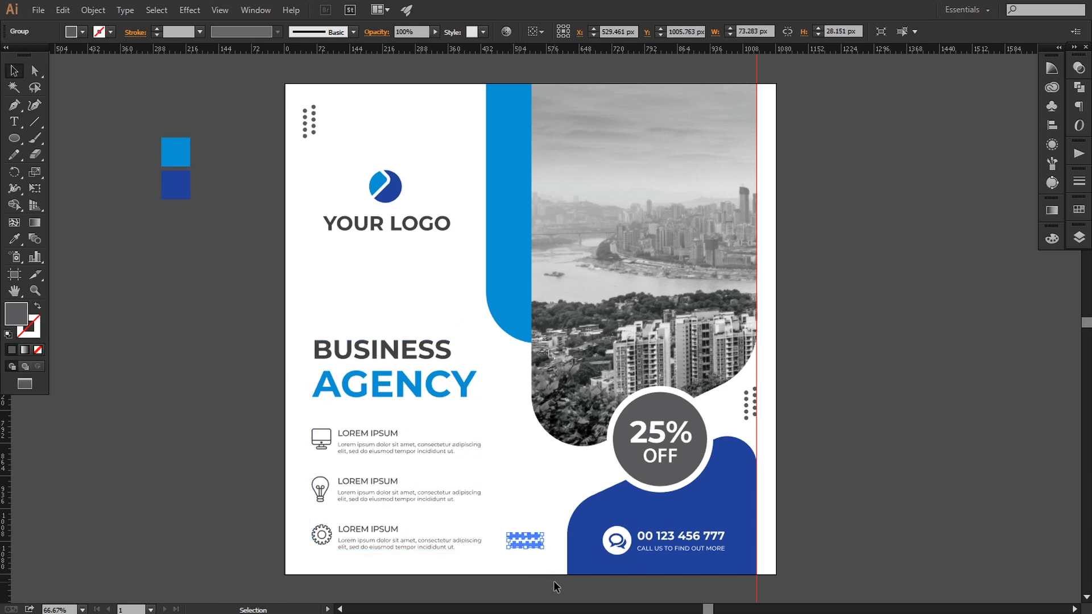
{"action": "key", "text": "Up"}
{"action": "key", "text": "Down"}
{"action": "key", "text": "Down"}
{"action": "key", "text": "Down"}
{"action": "key", "text": "Down"}
{"action": "key", "text": "Down"}
{"action": "key", "text": "Down"}
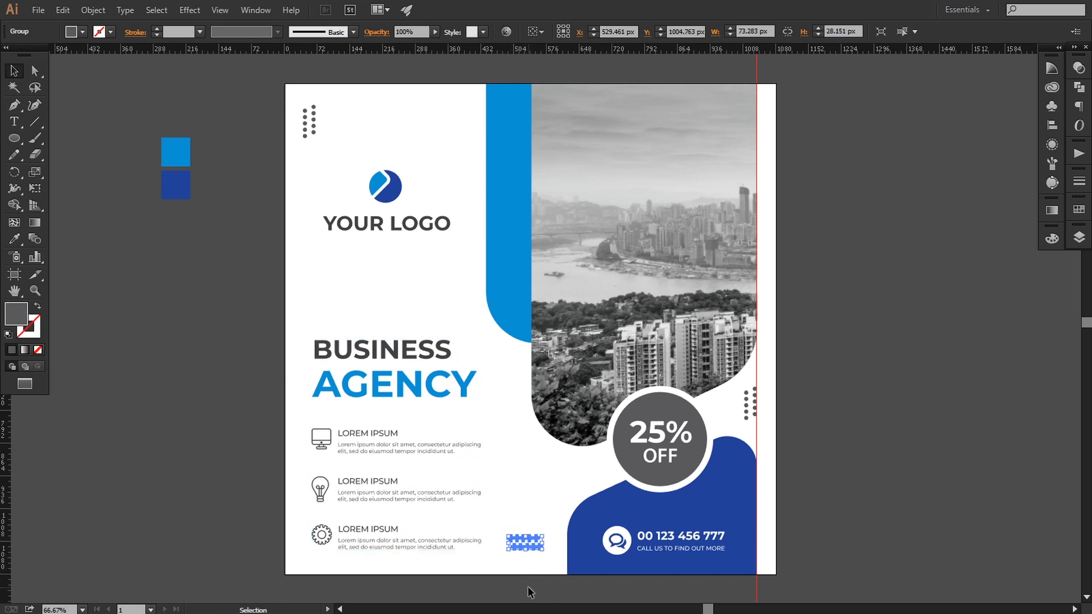
{"action": "left_click", "coordinate": [528, 593]}
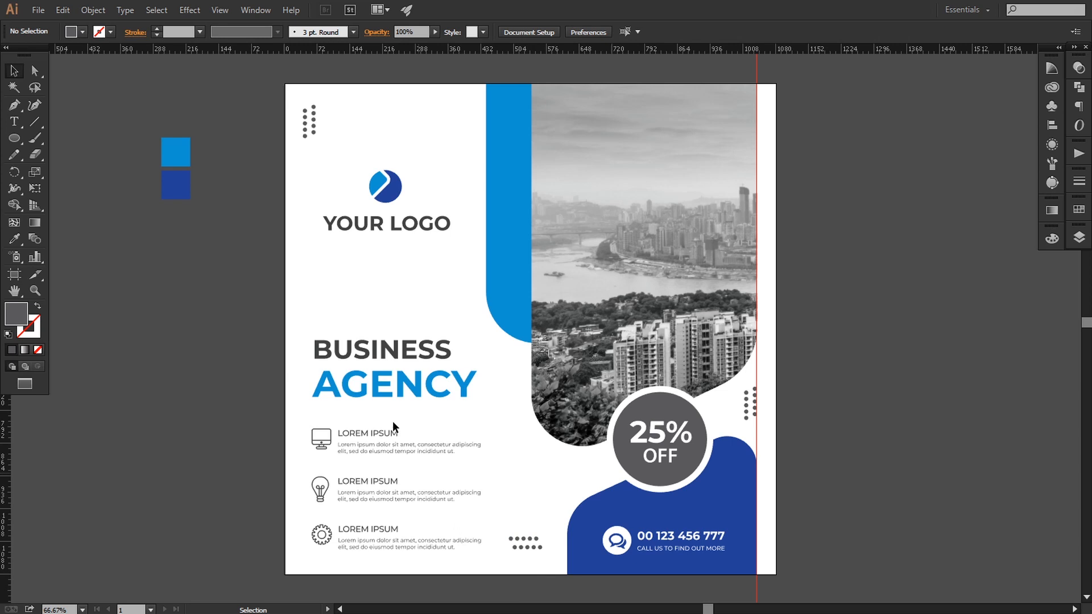
Step: Enlarge the heading and feature-list group to about 396 px wide and reduce the horizontal dot pattern to about 67 px wide
{"action": "left_click", "coordinate": [373, 393]}
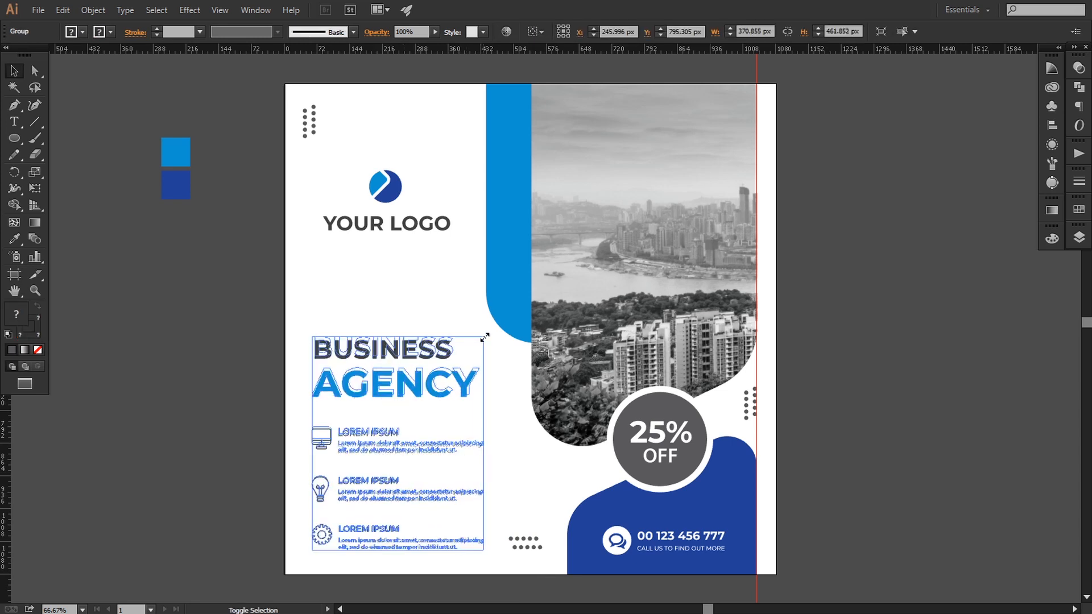
{"action": "mouse_move", "coordinate": [484, 337]}
{"action": "left_mouse_down"}
{"action": "mouse_move", "coordinate": [508, 320]}
{"action": "mouse_move", "coordinate": [498, 326]}
{"action": "left_mouse_up"}
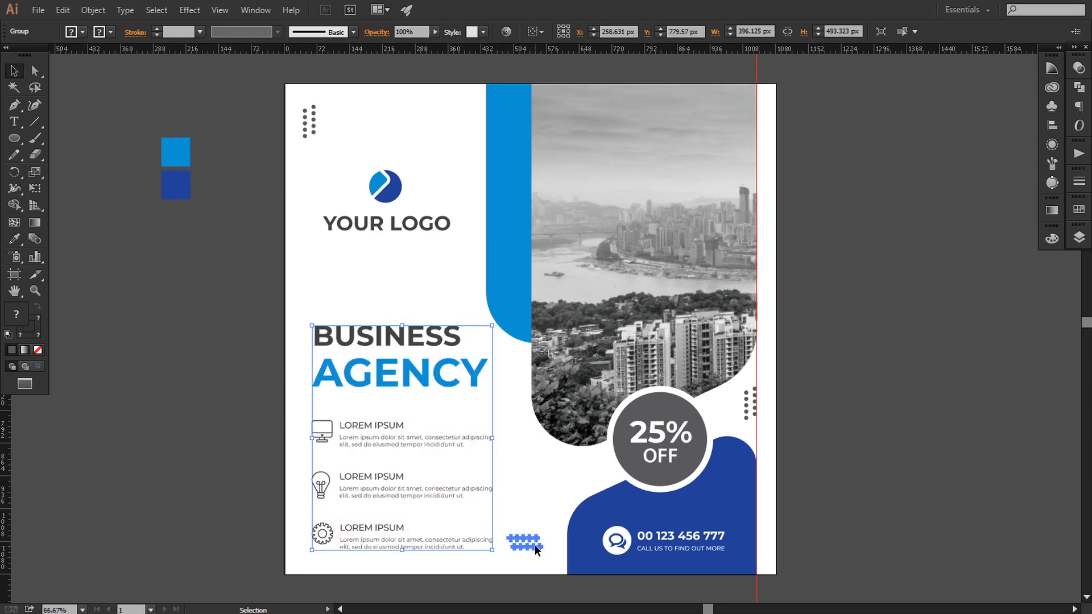
{"action": "left_click_drag", "start_coordinate": [538, 547], "coordinate": [519, 537]}
Step: Slightly scale down the vertical dot patterns beside the discount badge and in the artboard's upper-left corner
{"action": "left_click", "coordinate": [750, 401]}
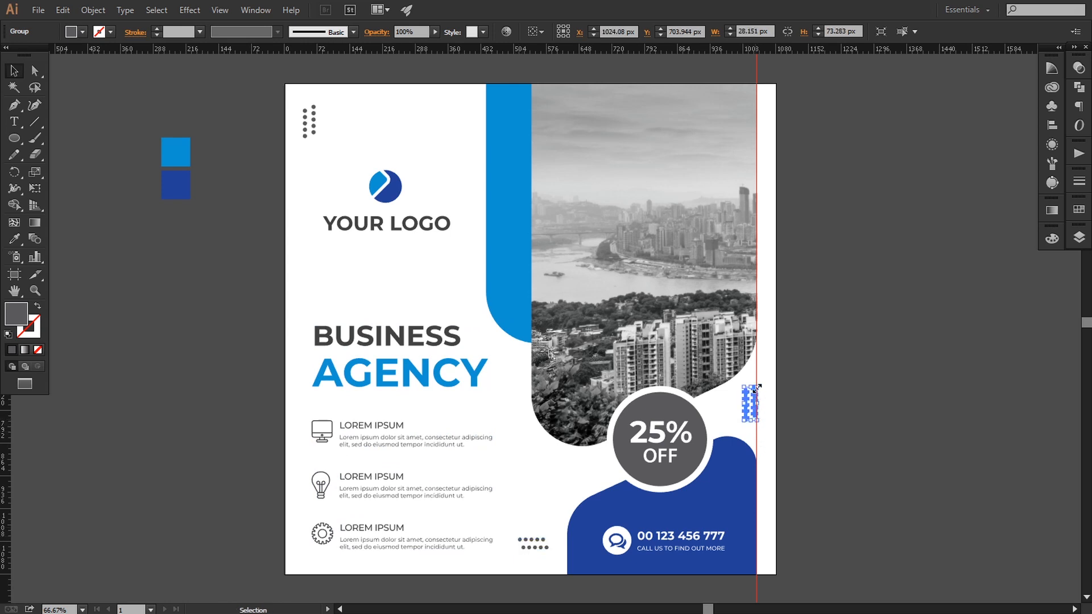
{"action": "left_click_drag", "start_coordinate": [756, 388], "coordinate": [755, 392]}
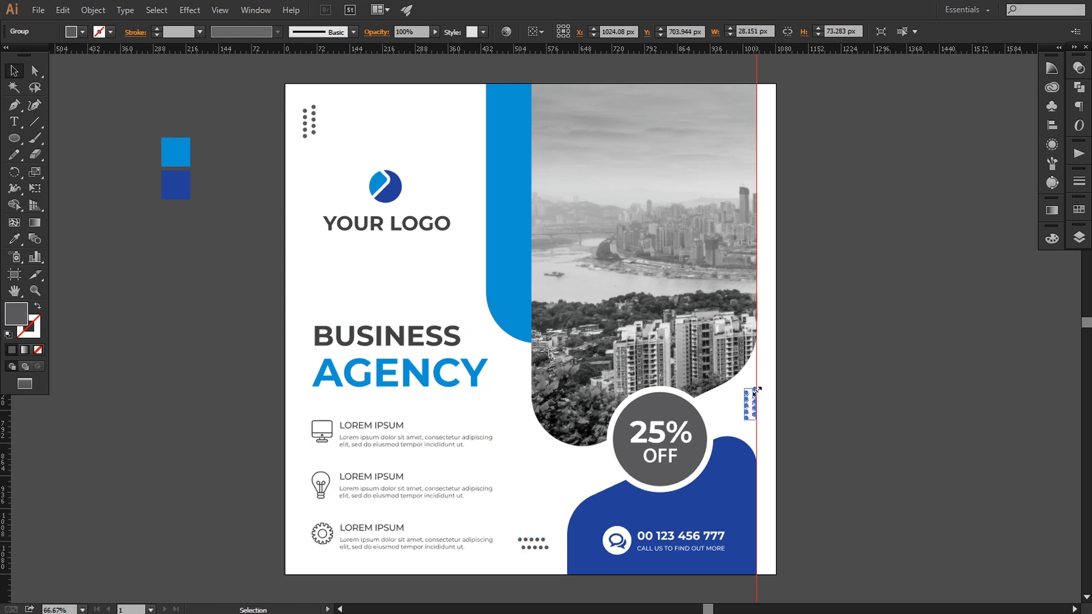
{"action": "left_click", "coordinate": [313, 135]}
{"action": "left_click_drag", "start_coordinate": [318, 137], "coordinate": [317, 143]}
{"action": "left_click", "coordinate": [220, 285]}
{"action": "left_click_drag", "start_coordinate": [214, 317], "coordinate": [228, 313]}
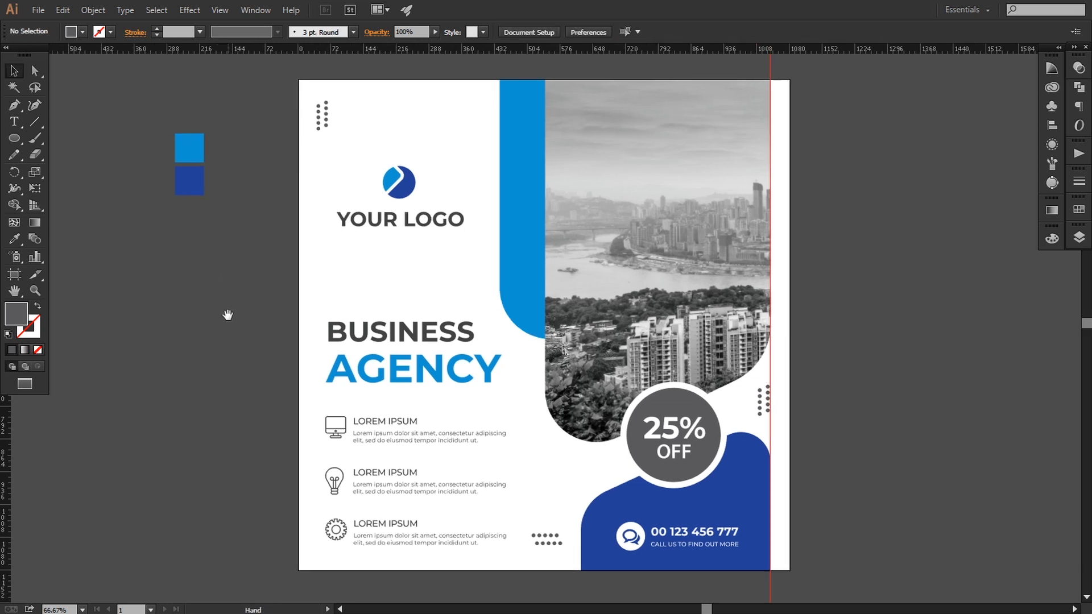
Step: Shift the heading and feature-list group up slightly in relation to the horizontal dot pattern
{"action": "left_click", "coordinate": [421, 328]}
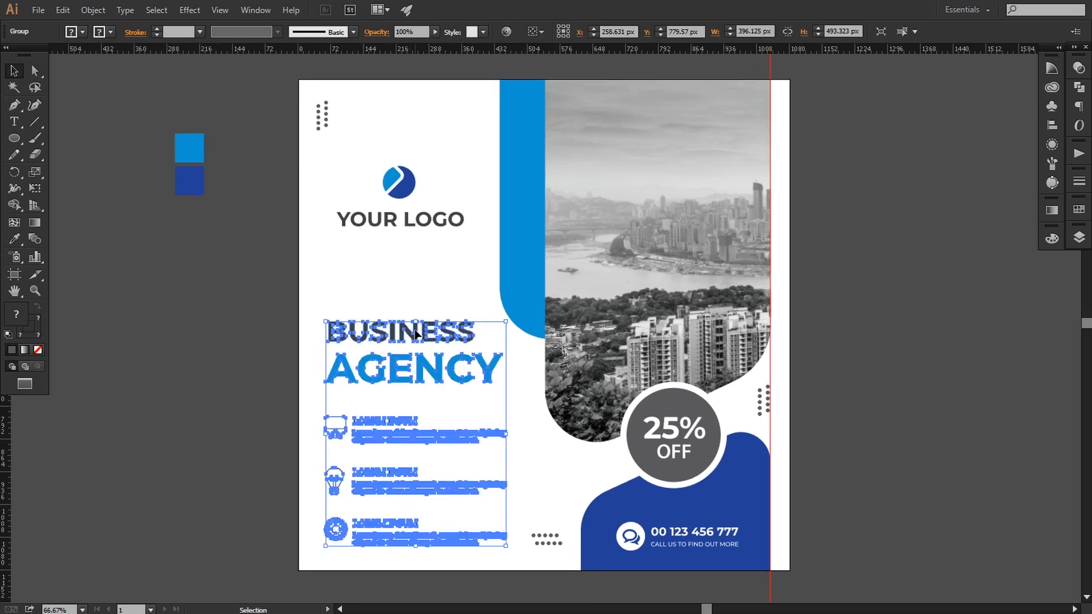
{"action": "left_click", "coordinate": [550, 542]}
{"action": "left_click", "coordinate": [419, 539]}
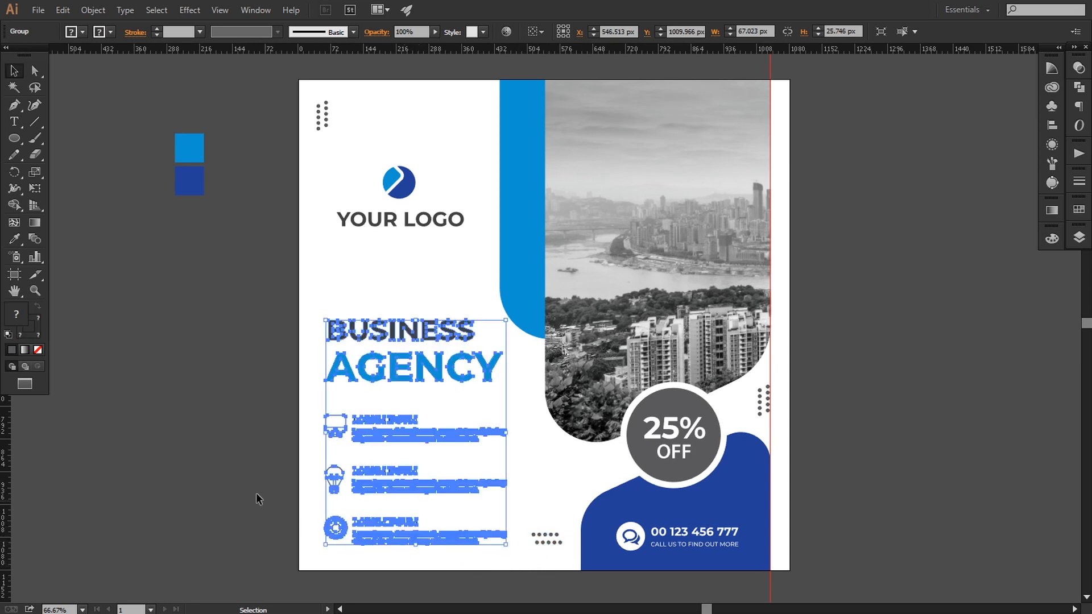
{"action": "left_click", "coordinate": [231, 488]}
{"action": "left_click", "coordinate": [385, 227]}
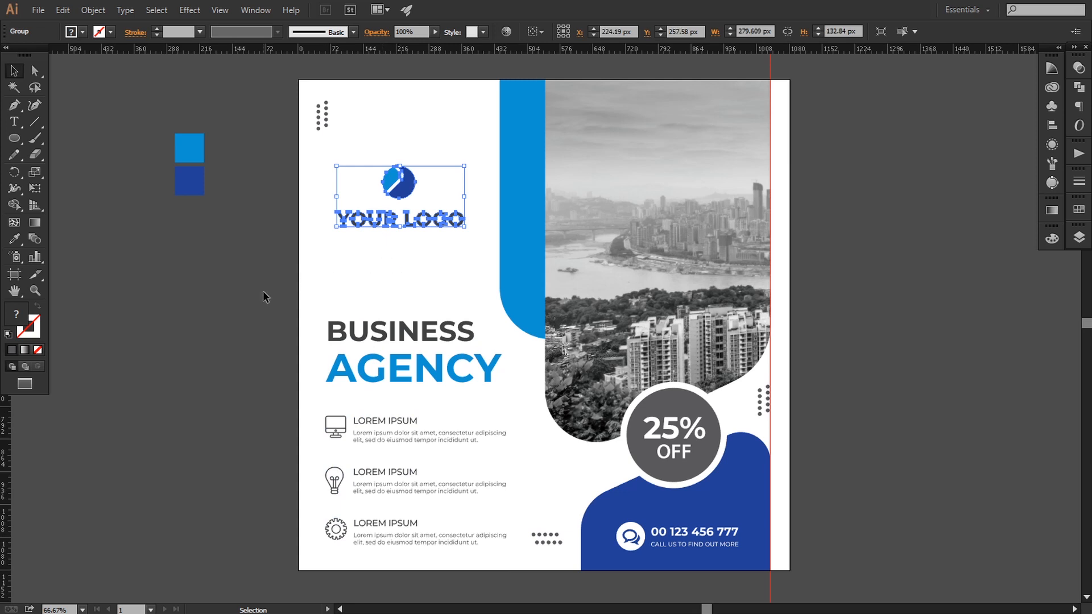
{"action": "left_click", "coordinate": [242, 303]}
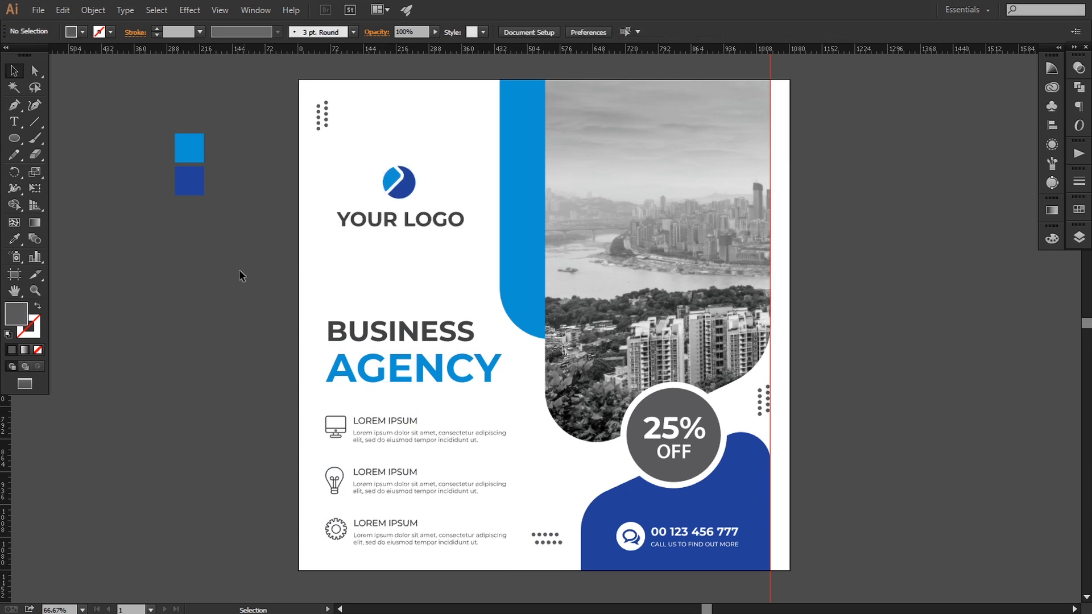
Step: Delete the two blue colour swatches beside the artboard and the vertical guide along the photo's edge
{"action": "left_click_drag", "start_coordinate": [131, 68], "coordinate": [209, 232]}
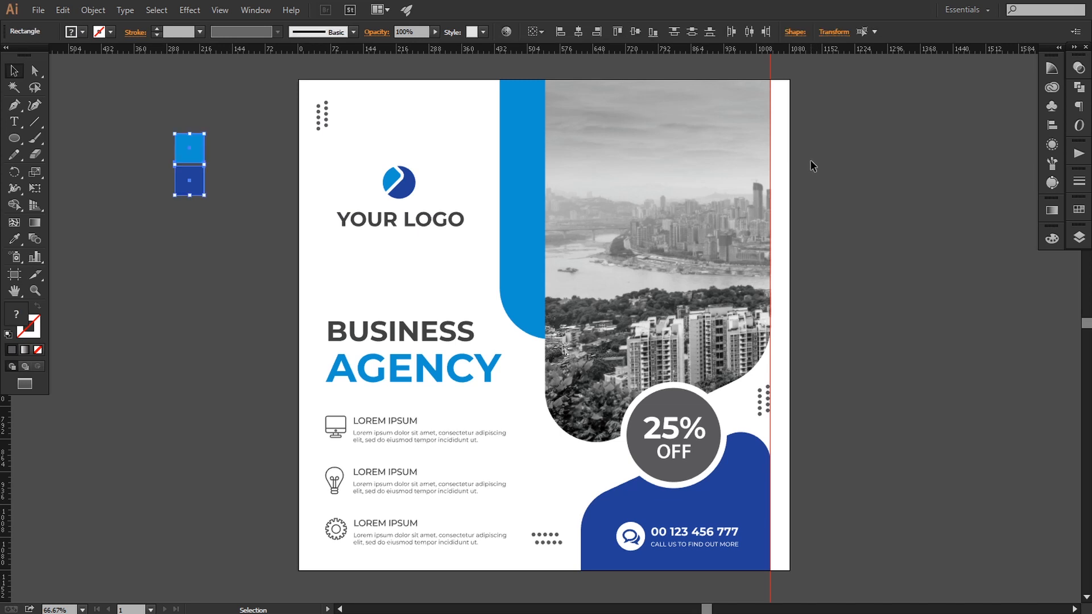
{"action": "key", "text": "Delete"}
{"action": "left_click_drag", "start_coordinate": [819, 70], "coordinate": [819, 70]}
{"action": "key", "text": "Delete"}
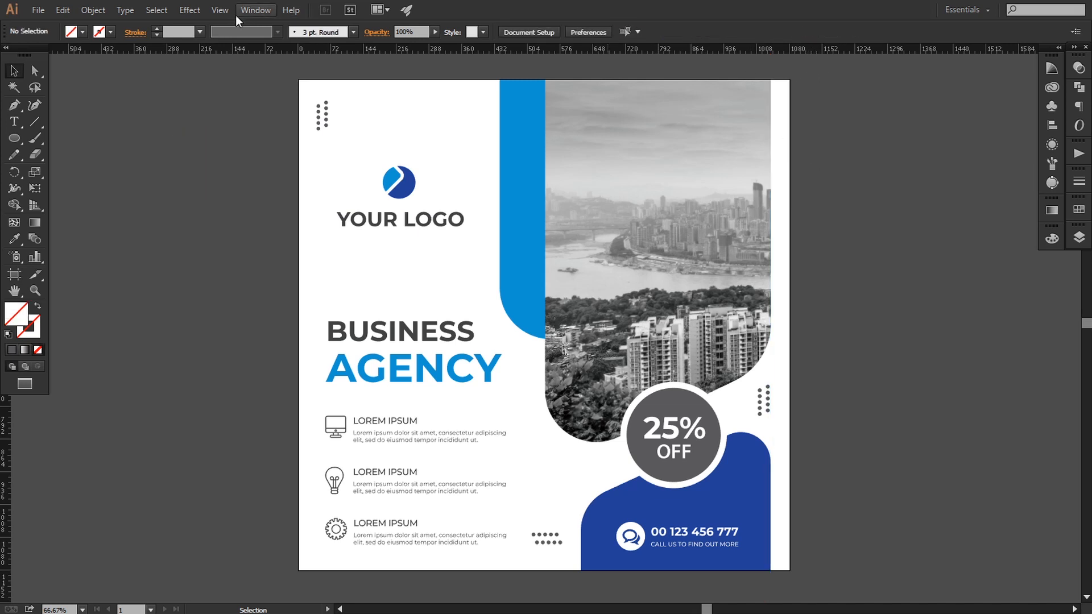
Step: Hide the rulers and centre the finished design in view
{"action": "left_click", "coordinate": [221, 10]}
{"action": "mouse_move", "coordinate": [272, 316]}
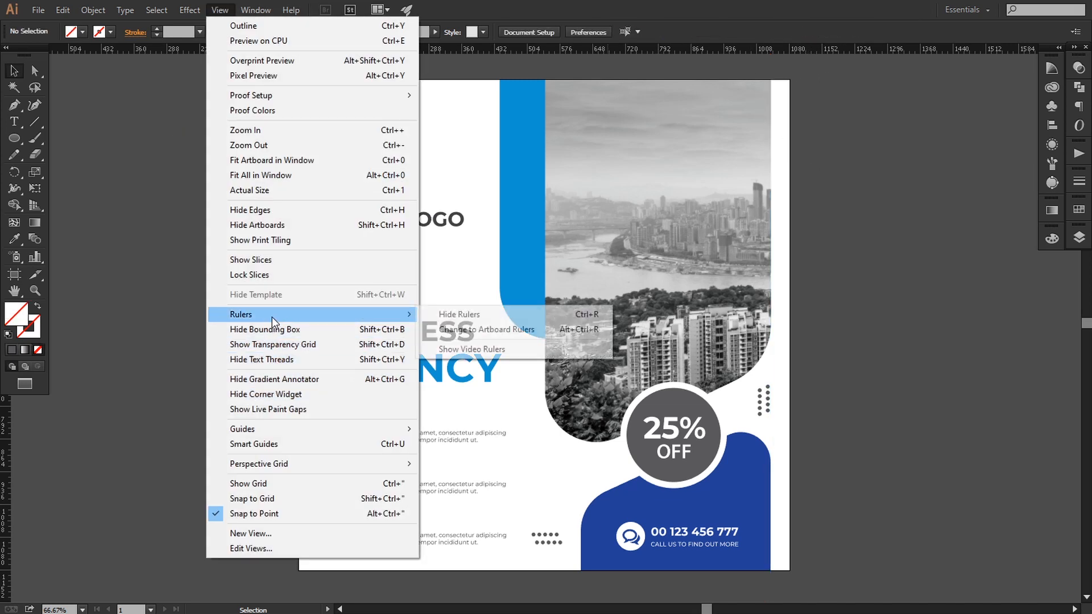
{"action": "left_click", "coordinate": [447, 318]}
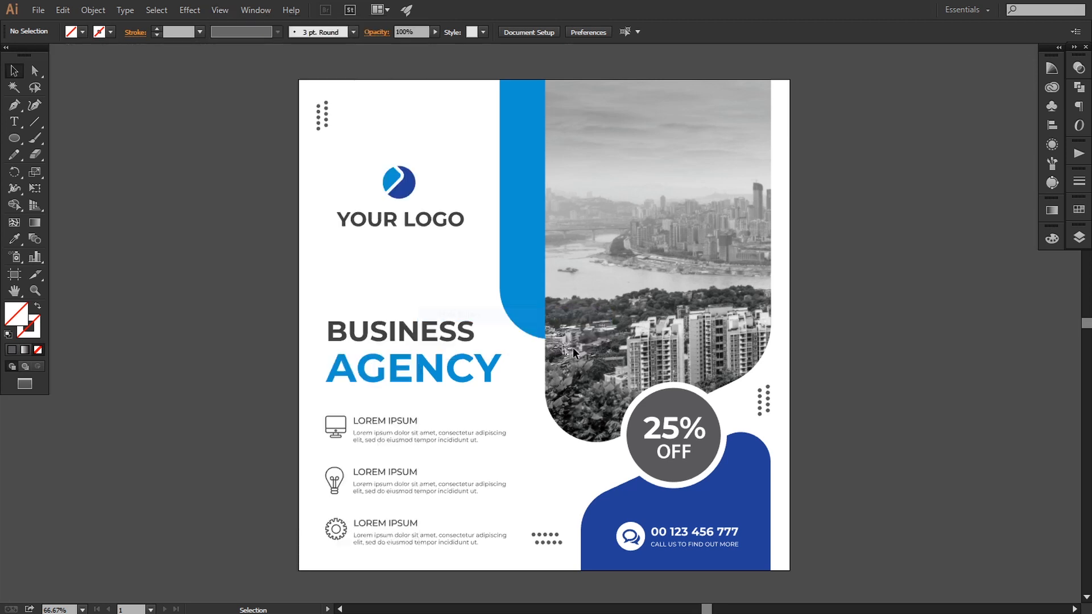
{"action": "left_click_drag", "start_coordinate": [859, 348], "coordinate": [853, 345]}
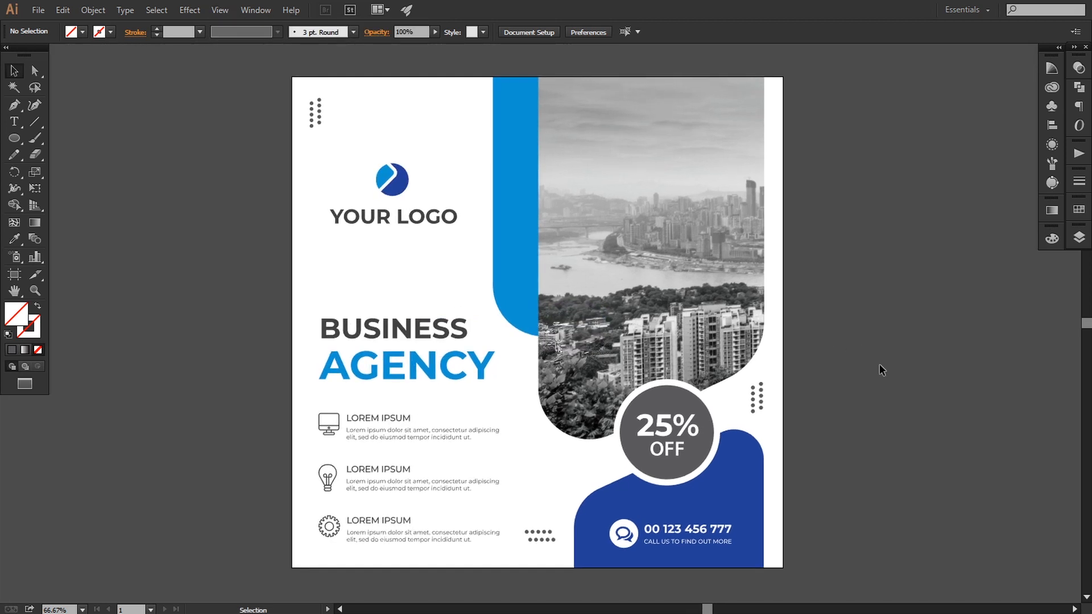